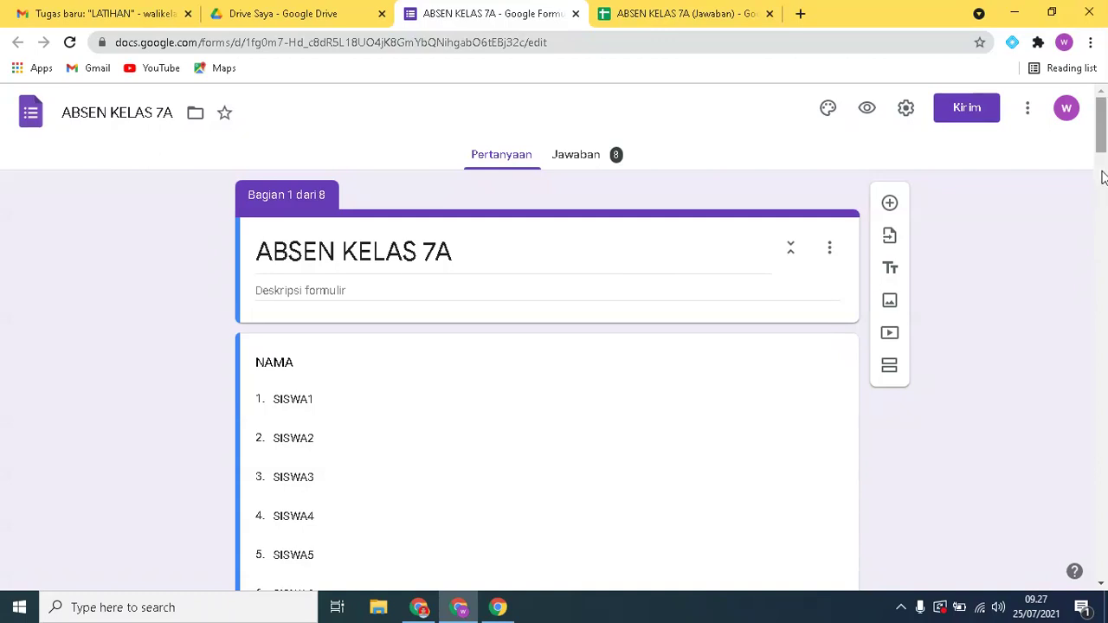
scroll(1104, 173, "down", 1)
left_click_drag(1105, 123, 1107, 92)
left_click_drag(1103, 139, 1105, 116)
mouse_move(1103, 139)
left_mouse_down()
mouse_move(1104, 148)
mouse_move(1104, 137)
left_mouse_up()
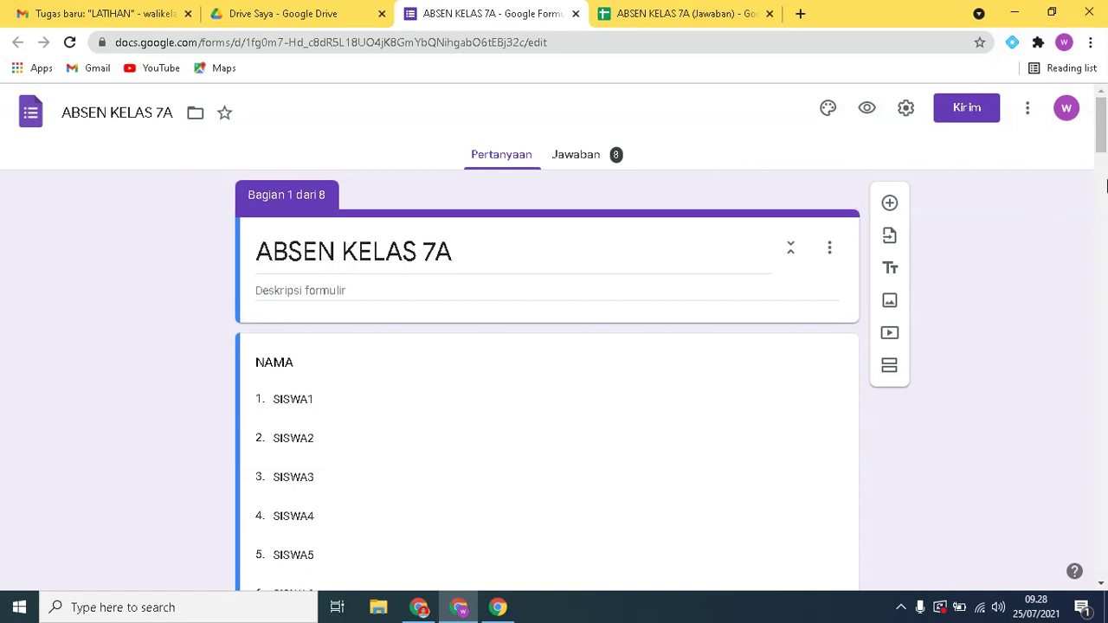
mouse_move(1102, 134)
left_mouse_down()
mouse_move(1102, 155)
mouse_move(1102, 139)
left_mouse_up()
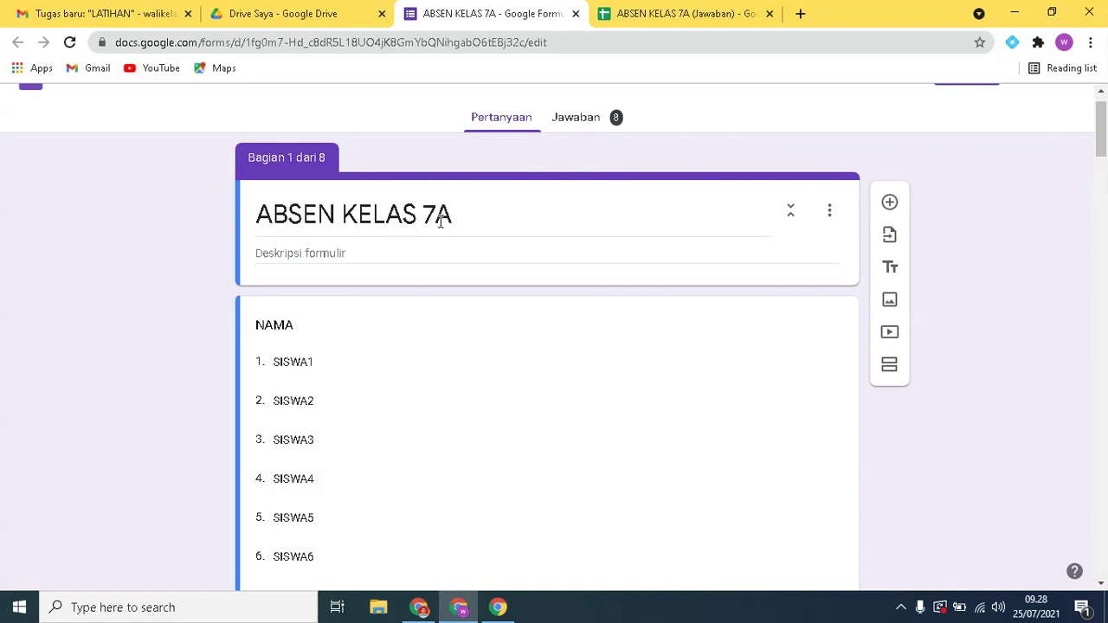
left_click_drag(1106, 174, 1100, 105)
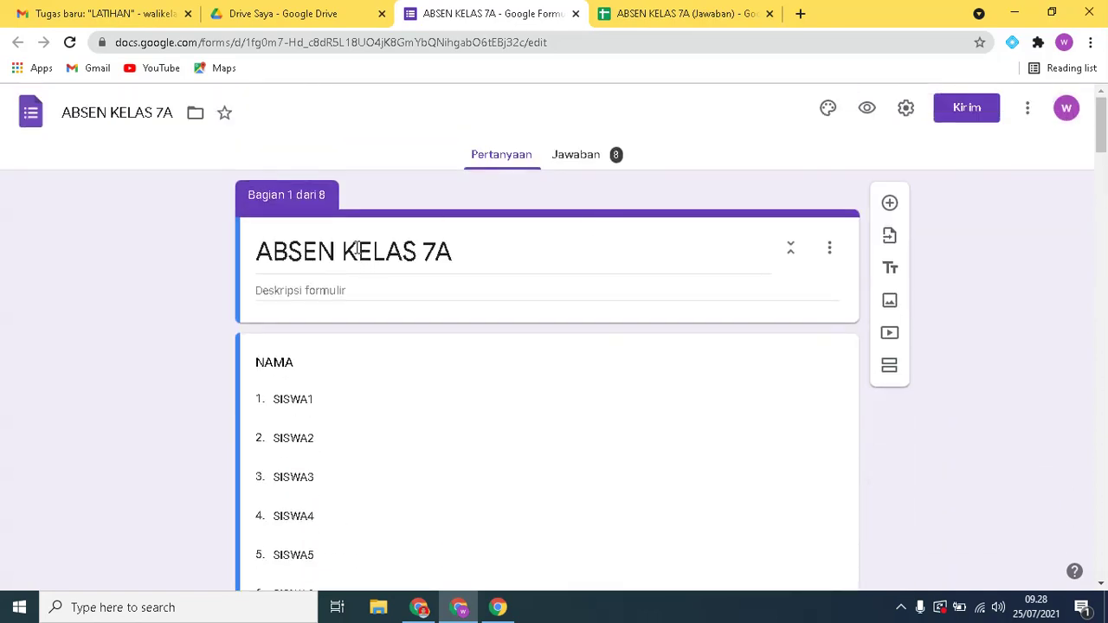
Step: Review the ABSEN KELAS 7A form's title, its NAMA and HARI questions, and the SENIN and SELASA sections
triple_click(429, 251)
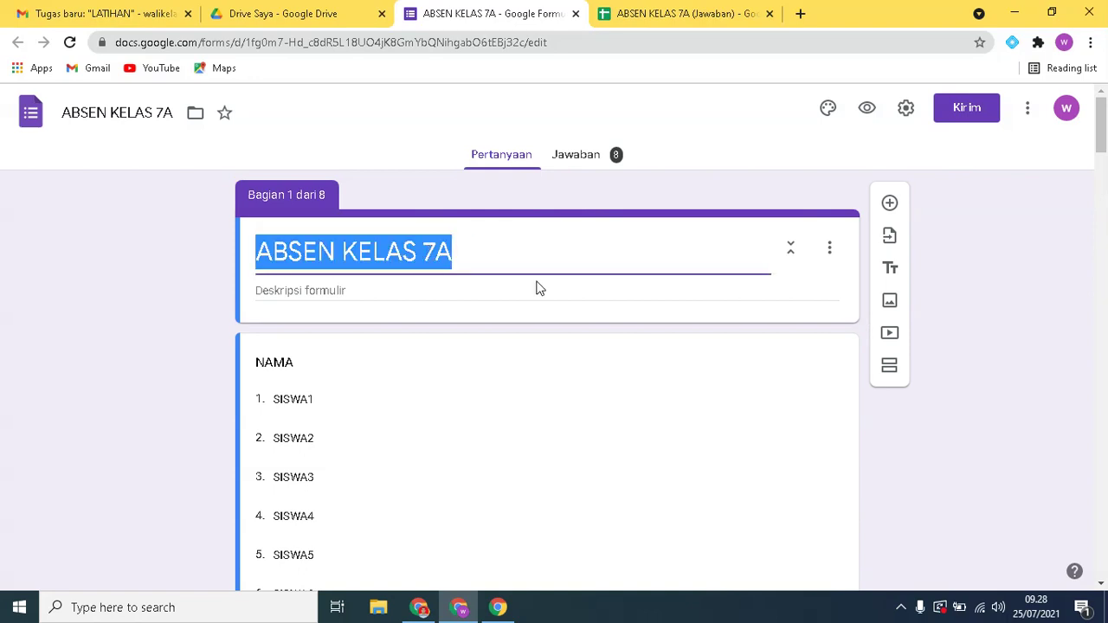
left_click_drag(1104, 122, 1105, 123)
mouse_move(1103, 124)
left_mouse_down()
mouse_move(1104, 154)
mouse_move(1105, 124)
mouse_move(1106, 145)
mouse_move(1106, 134)
left_mouse_up()
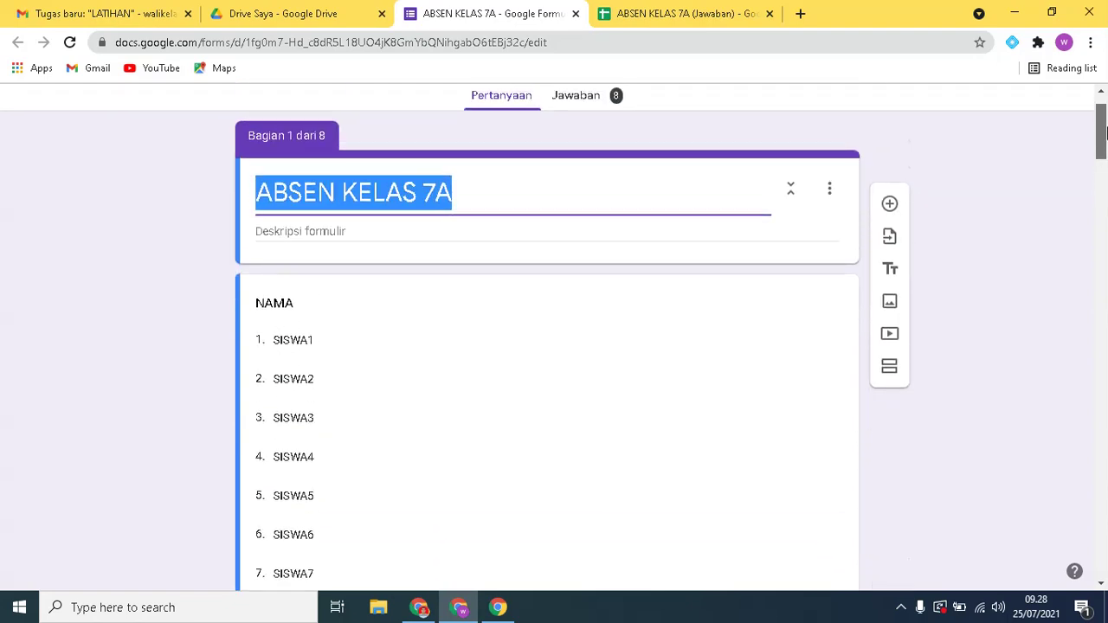
left_click(330, 345)
left_click_drag(1101, 147, 1104, 199)
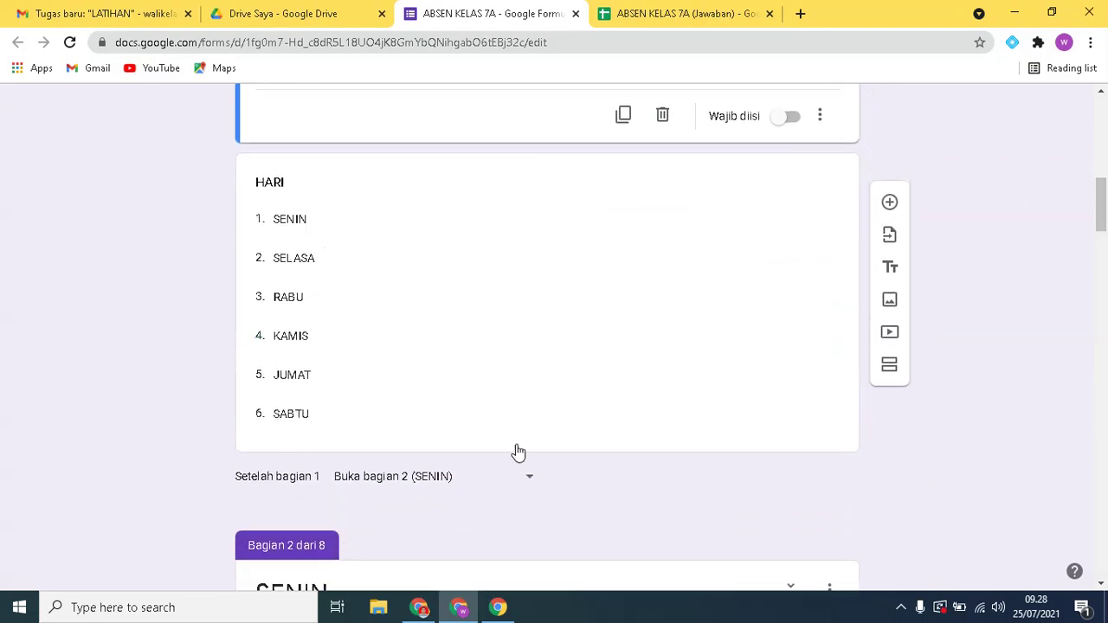
left_click_drag(1103, 218, 1102, 273)
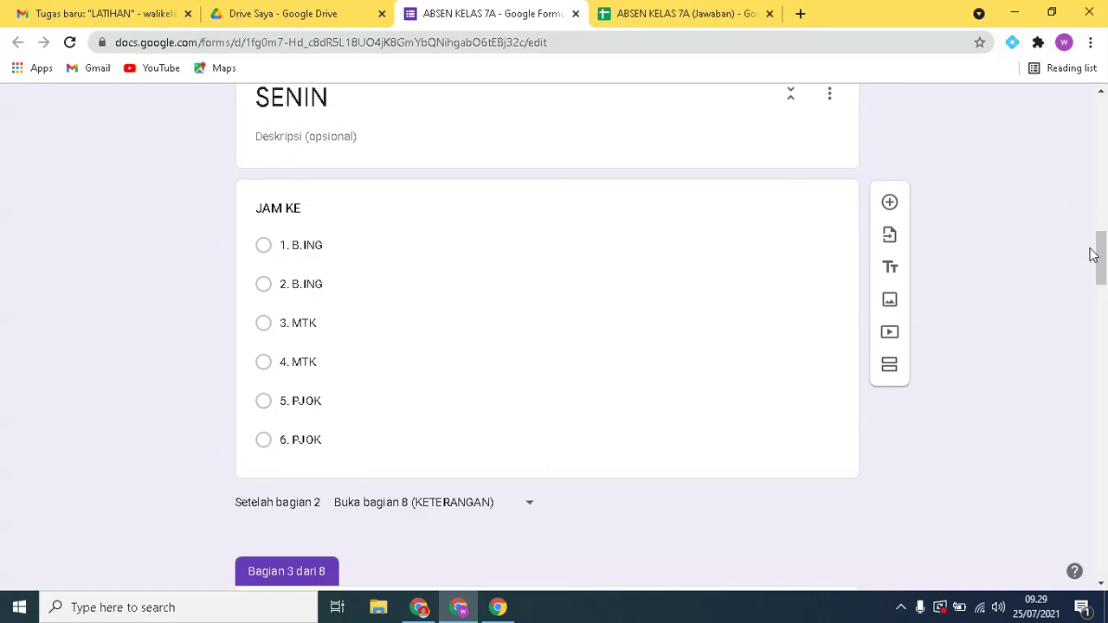
scroll(1103, 252, "down", 5)
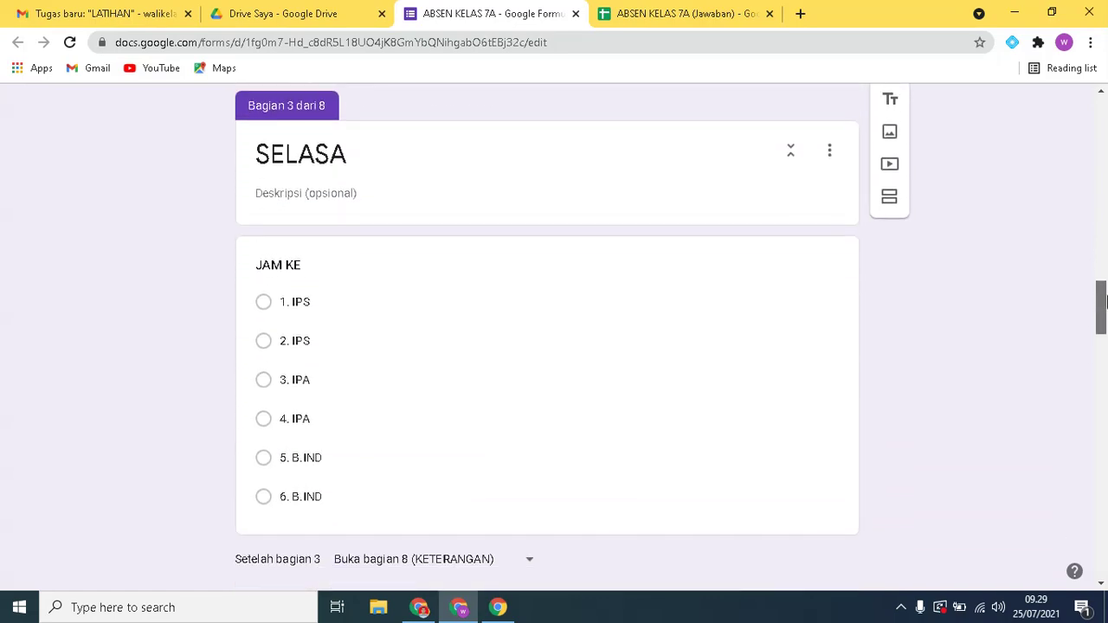
left_click_drag(1103, 309, 1104, 126)
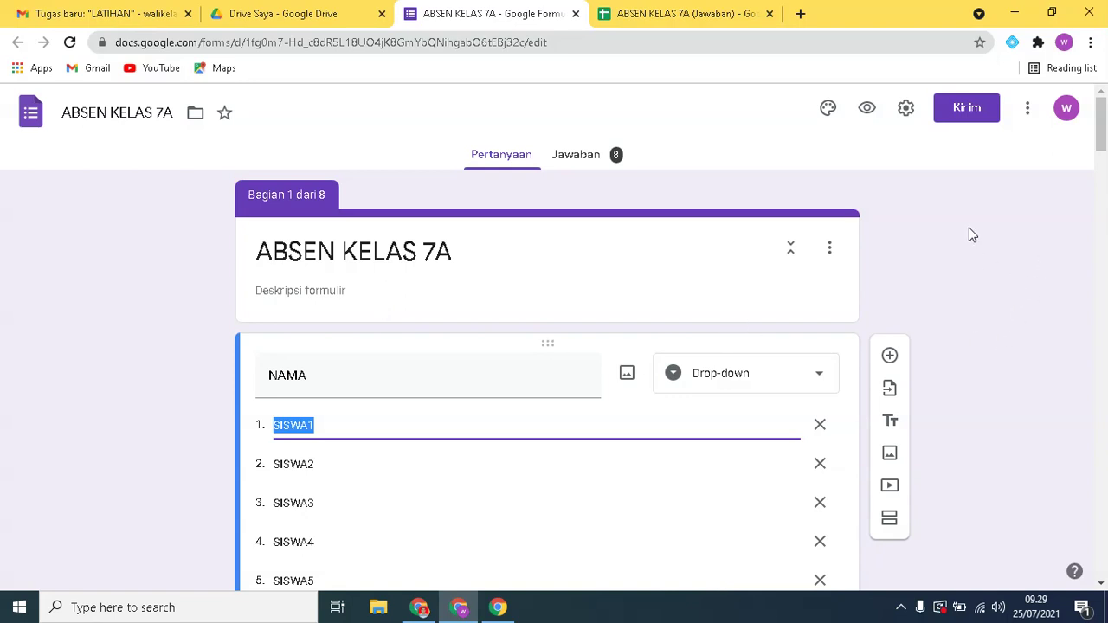
left_click_drag(1105, 129, 1104, 108)
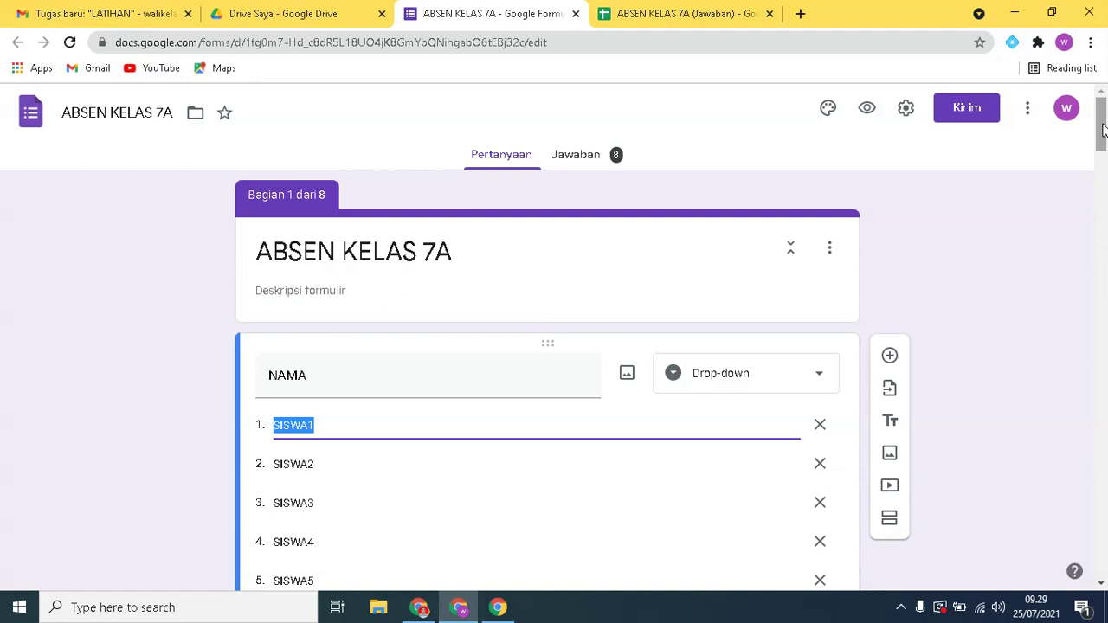
Step: View the attendance form's response summary, comparing it with the form's questions
left_click(588, 161)
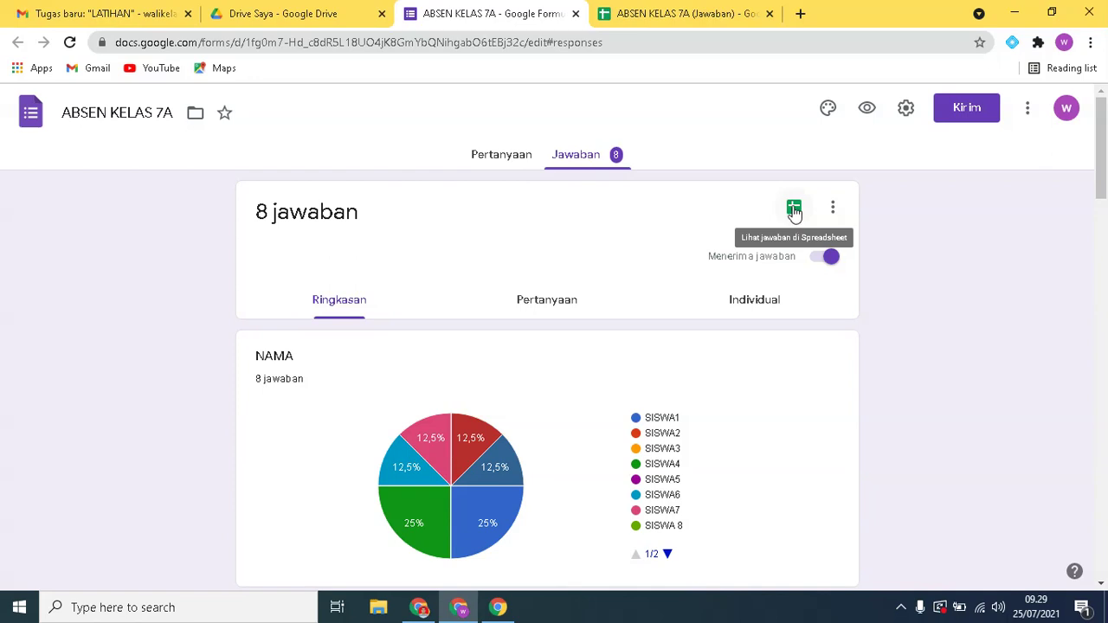
left_click(504, 159)
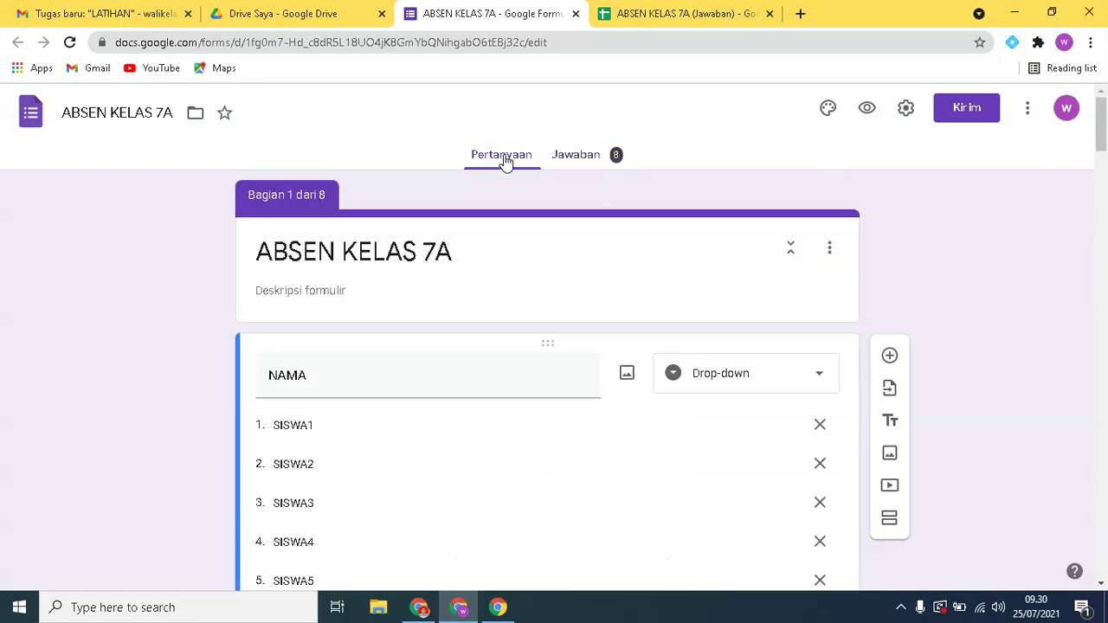
left_click(582, 161)
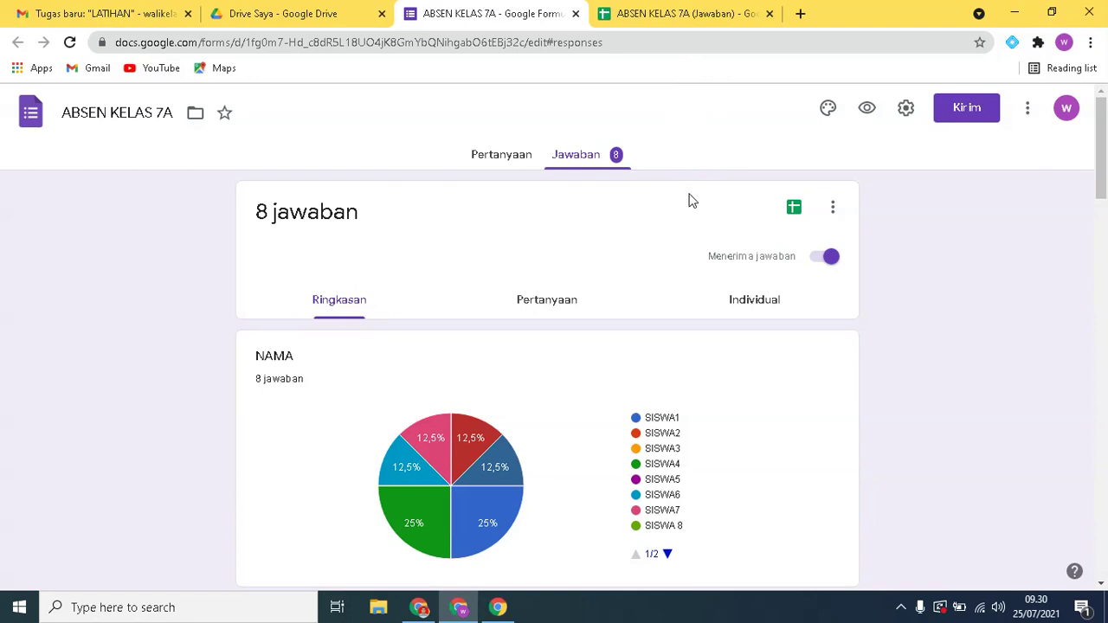
Step: Switch to the ABSEN KELAS 7A (Jawaban) spreadsheet and examine the header formulas of the HARI SESUAI TGL and CEK HARI columns
left_click(678, 16)
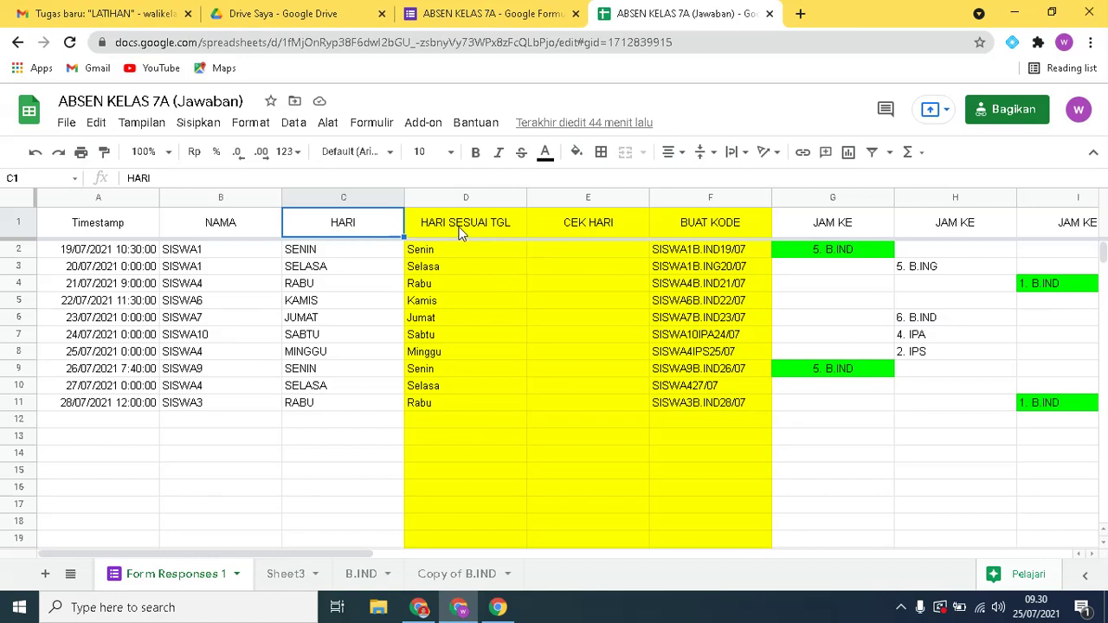
left_click(464, 230)
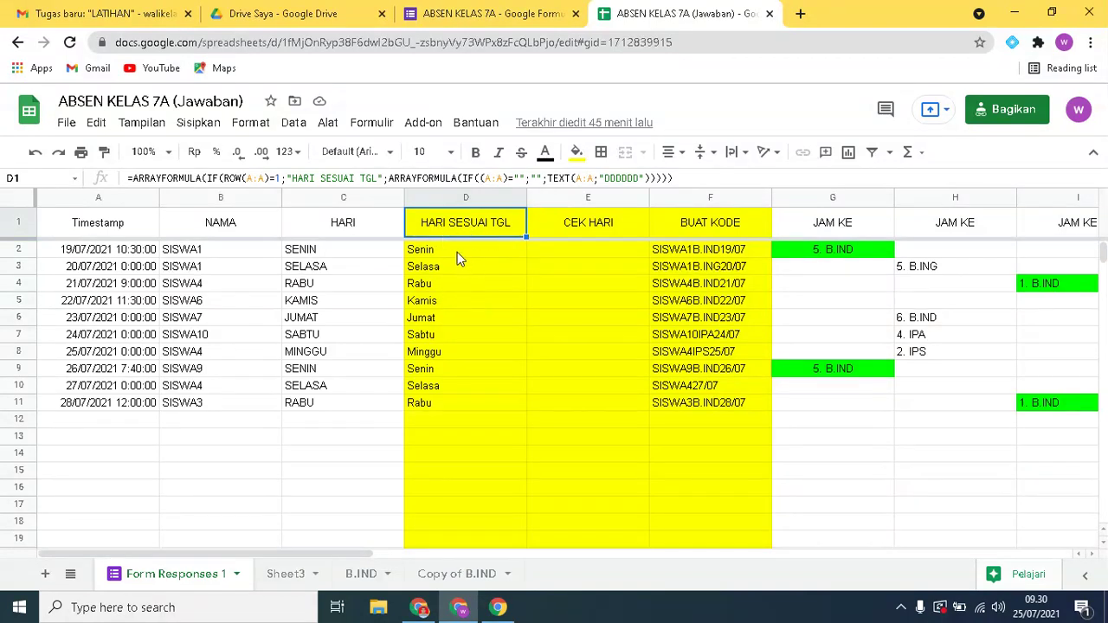
left_click(603, 223)
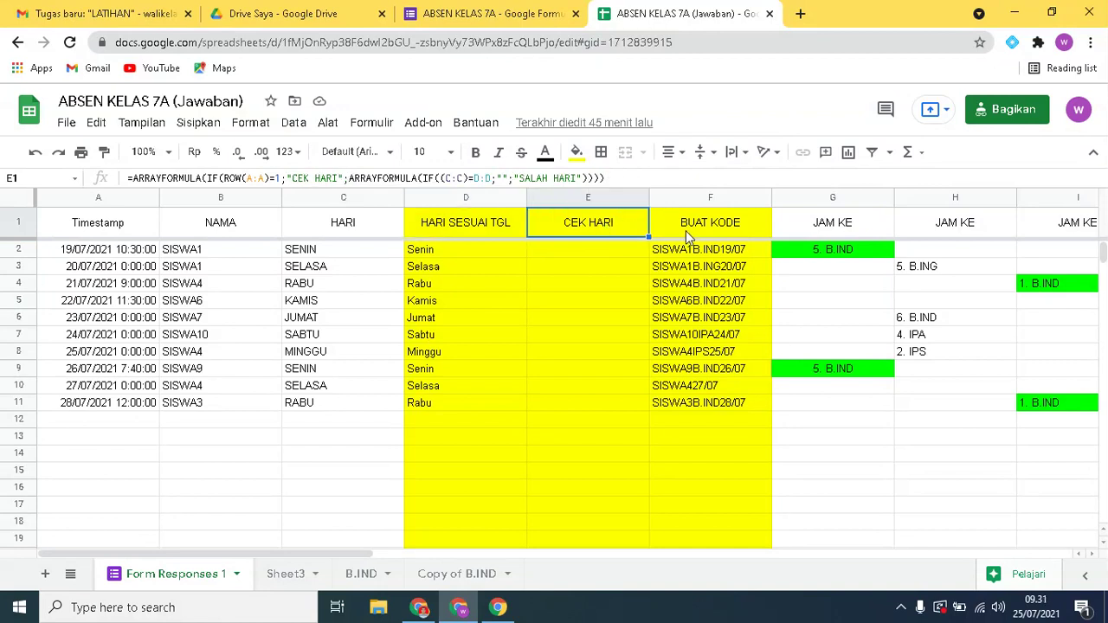
left_click(478, 224)
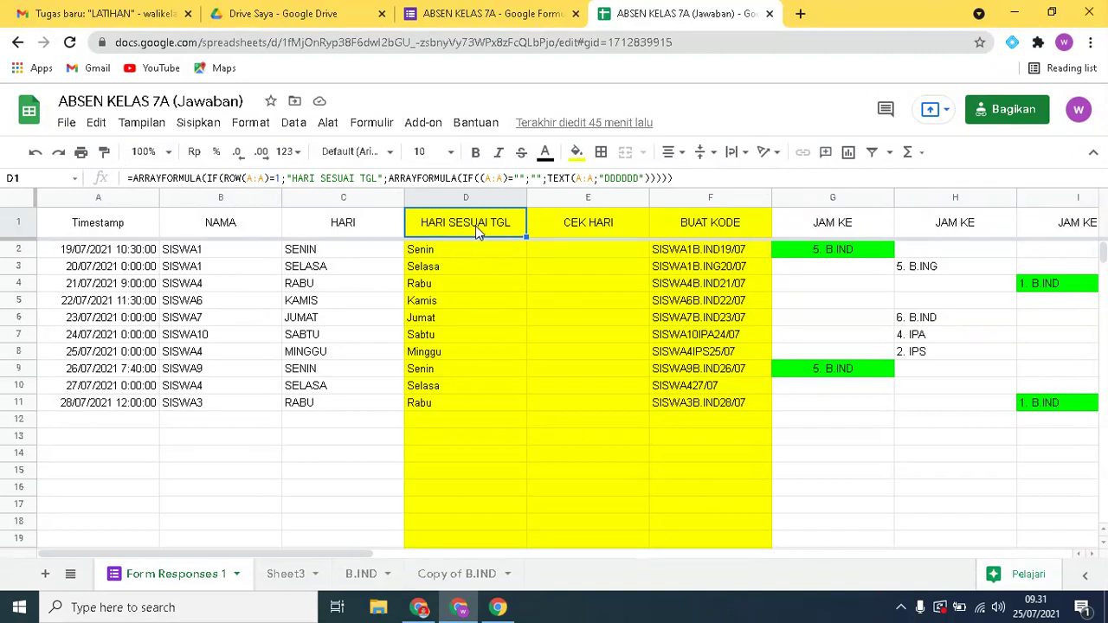
left_click(430, 197)
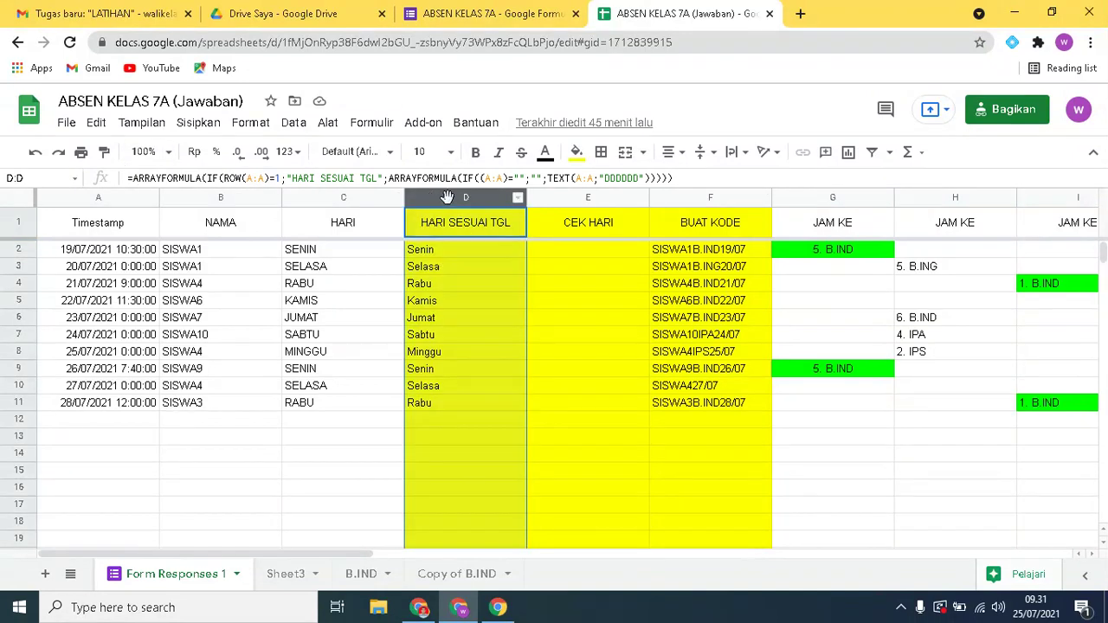
left_click(465, 226)
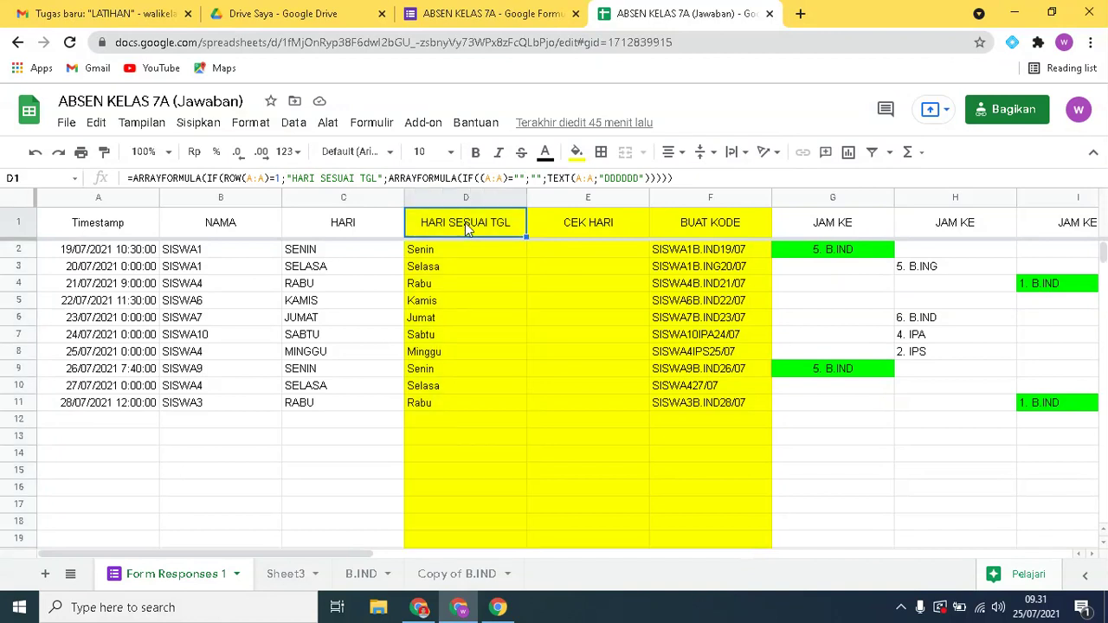
left_click(459, 199)
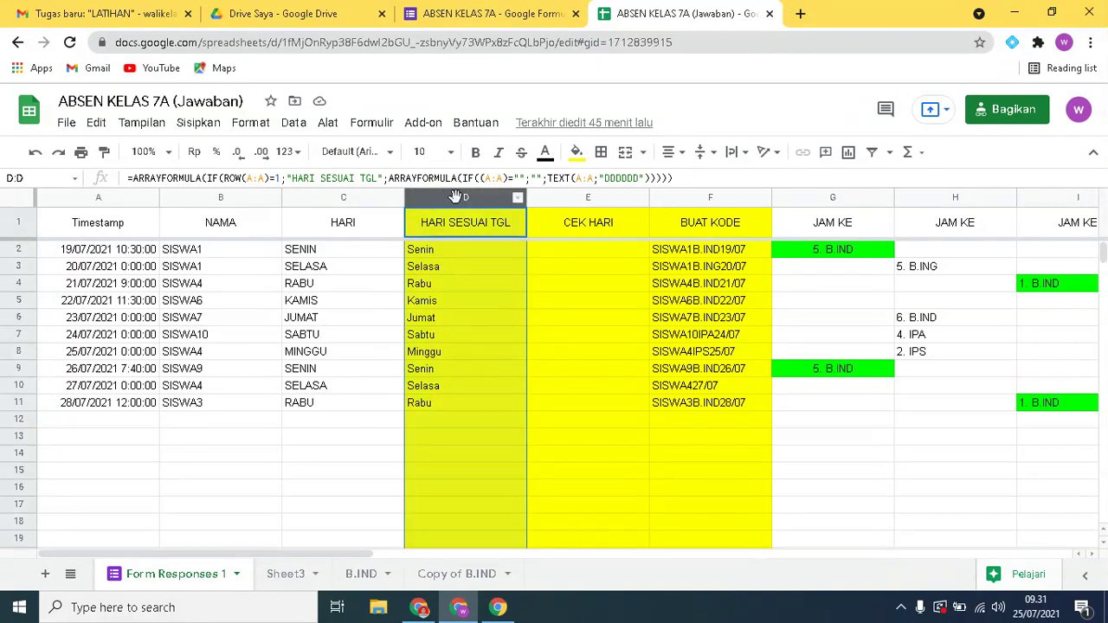
left_click(611, 226)
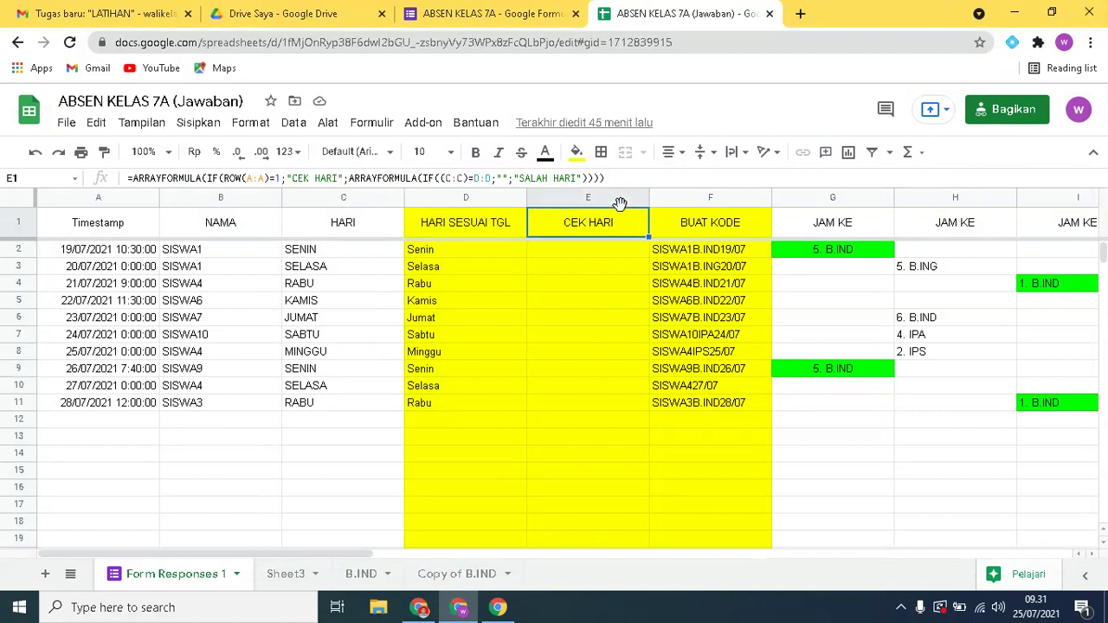
left_click(620, 199)
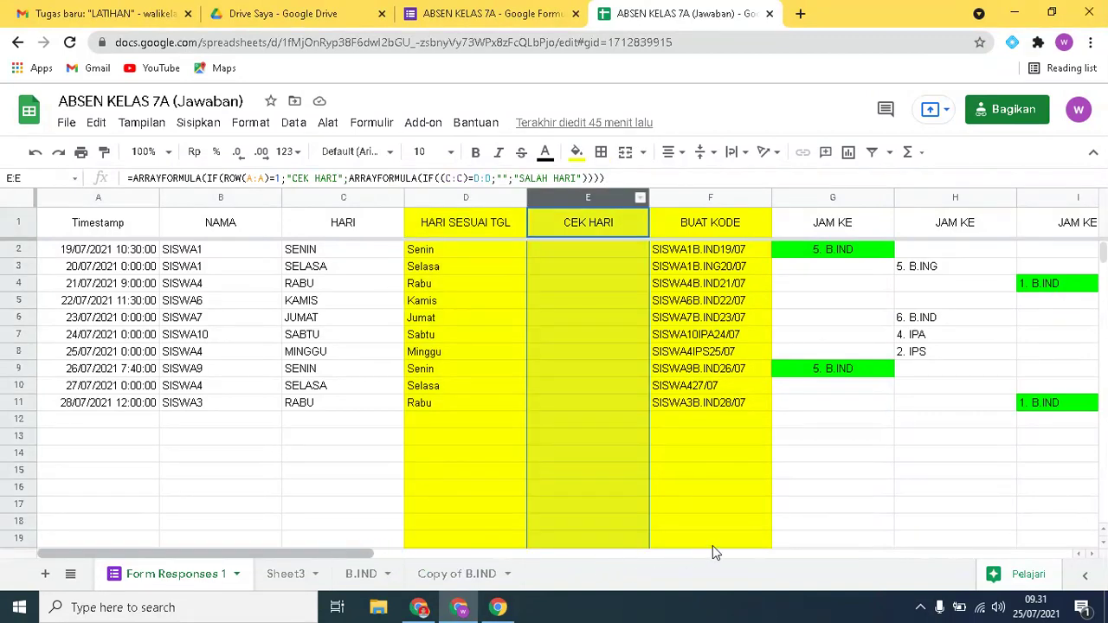
Step: Examine the header formulas of the DALAM MENIT, KET ABSEN and KET. ABSEN JADI columns in Form Responses 1
scroll(352, 553, "right", 7)
scroll(352, 553, "right", 6)
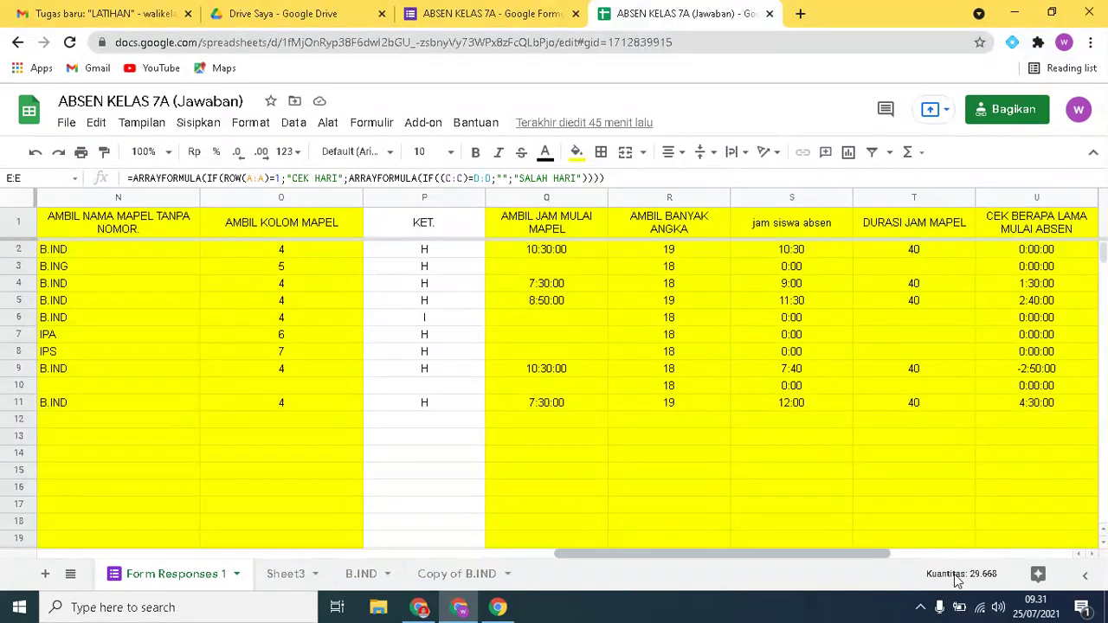
scroll(943, 389, "right", 5)
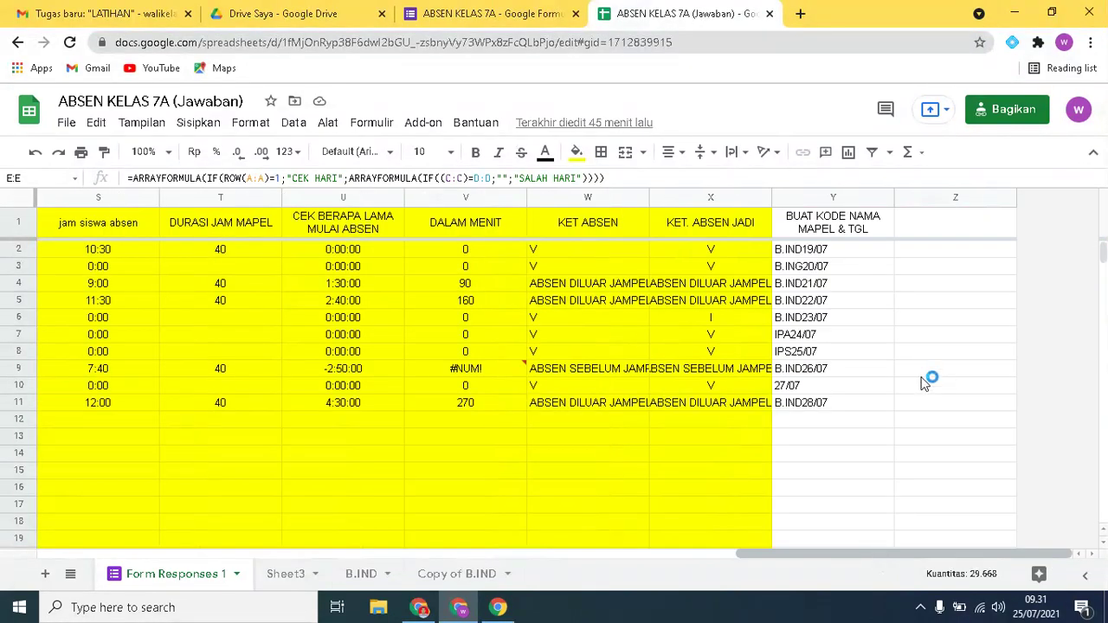
left_click(717, 223)
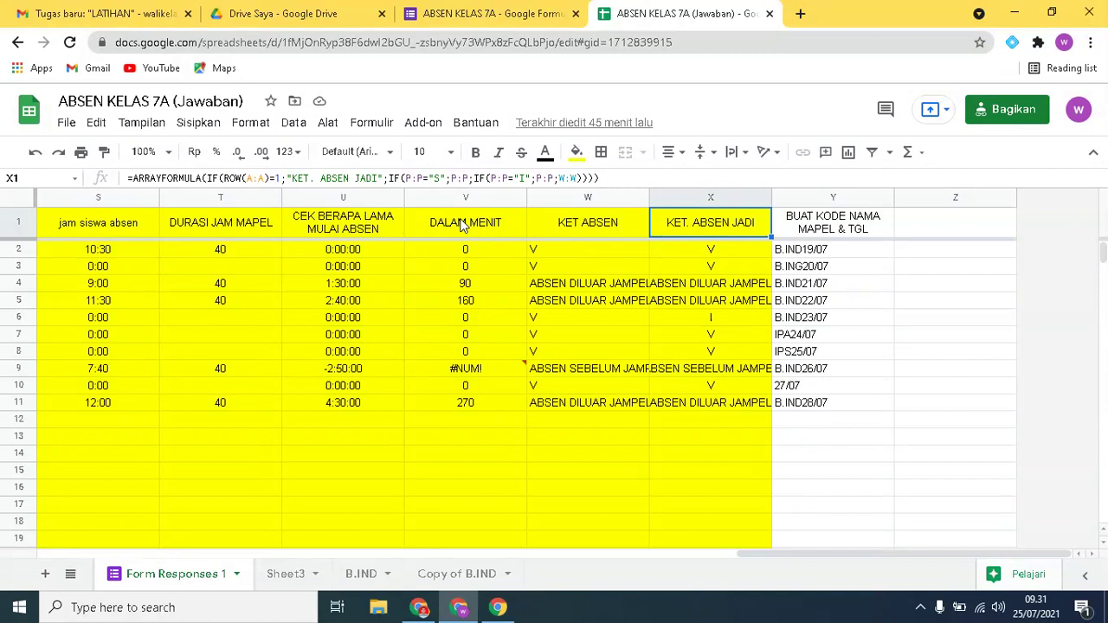
left_click(494, 225)
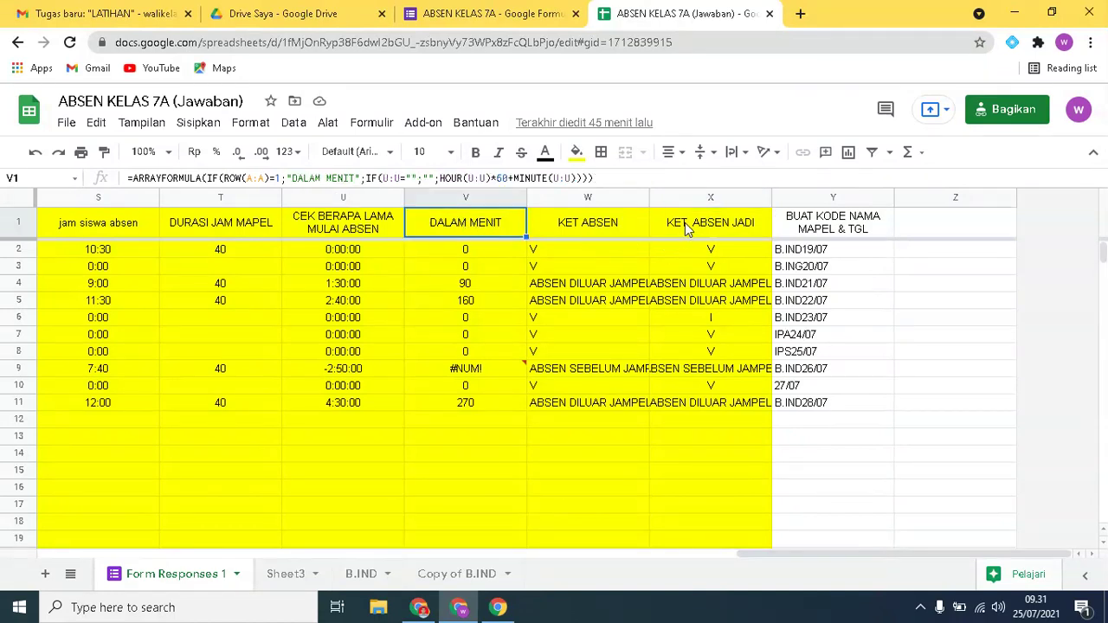
key("Right")
key("Right")
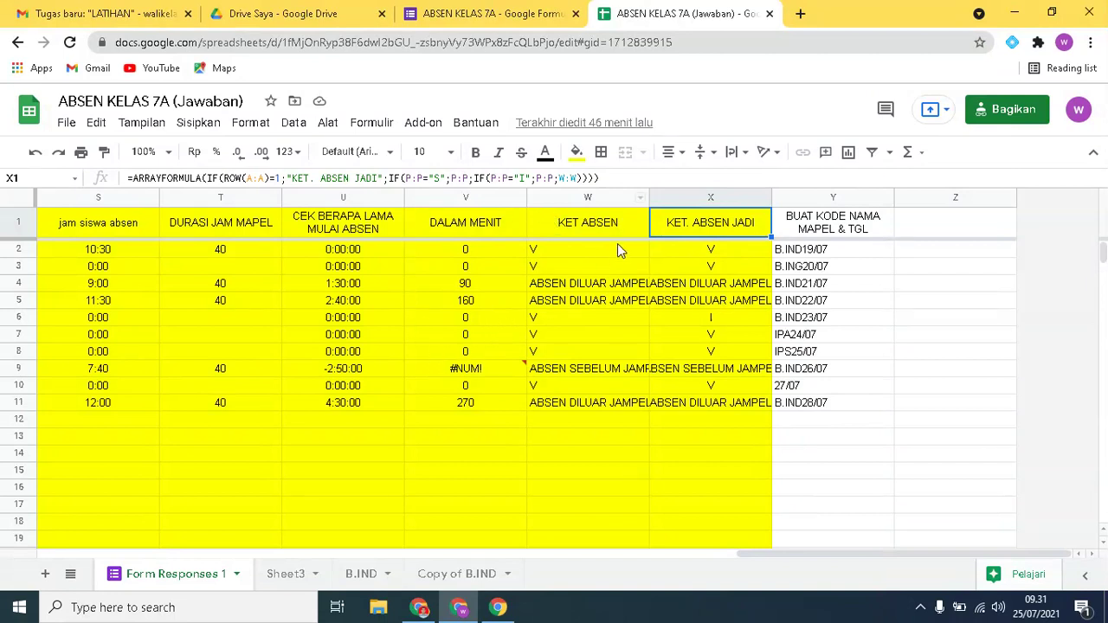
Step: Open the Copy of B.IND sheet and inspect the date cells C4 and C5 and the formula in D5
left_click(451, 574)
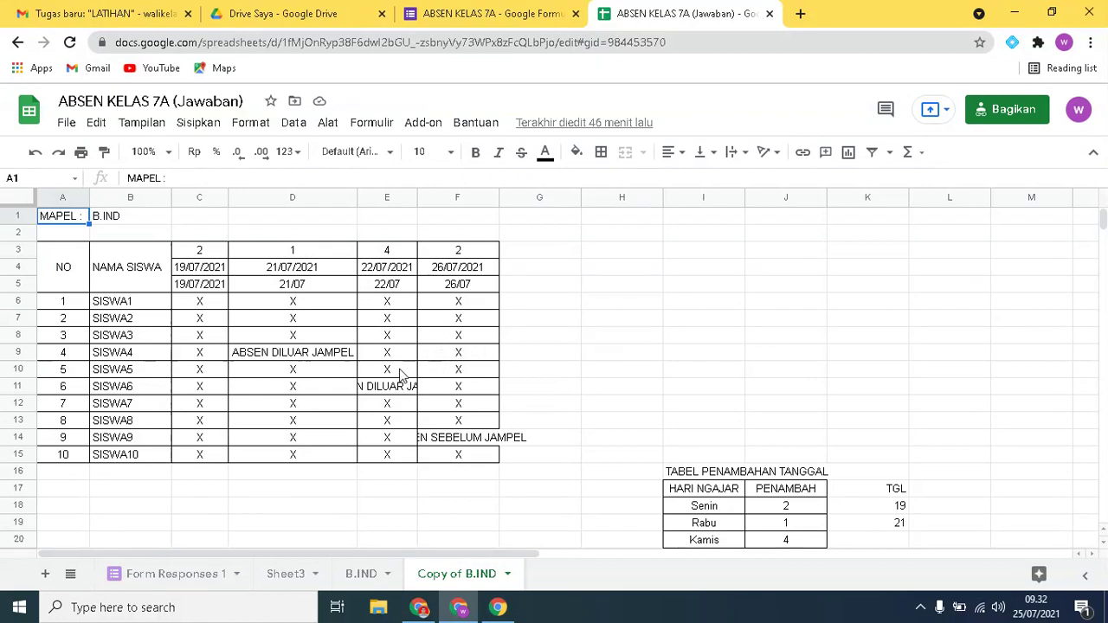
left_click(194, 270)
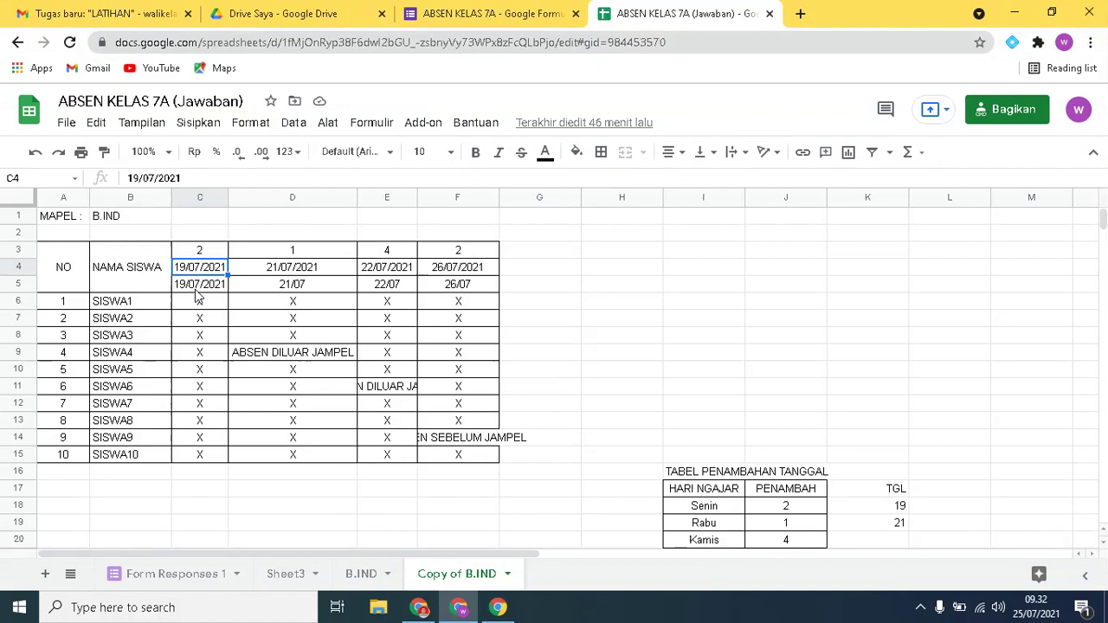
key("Down")
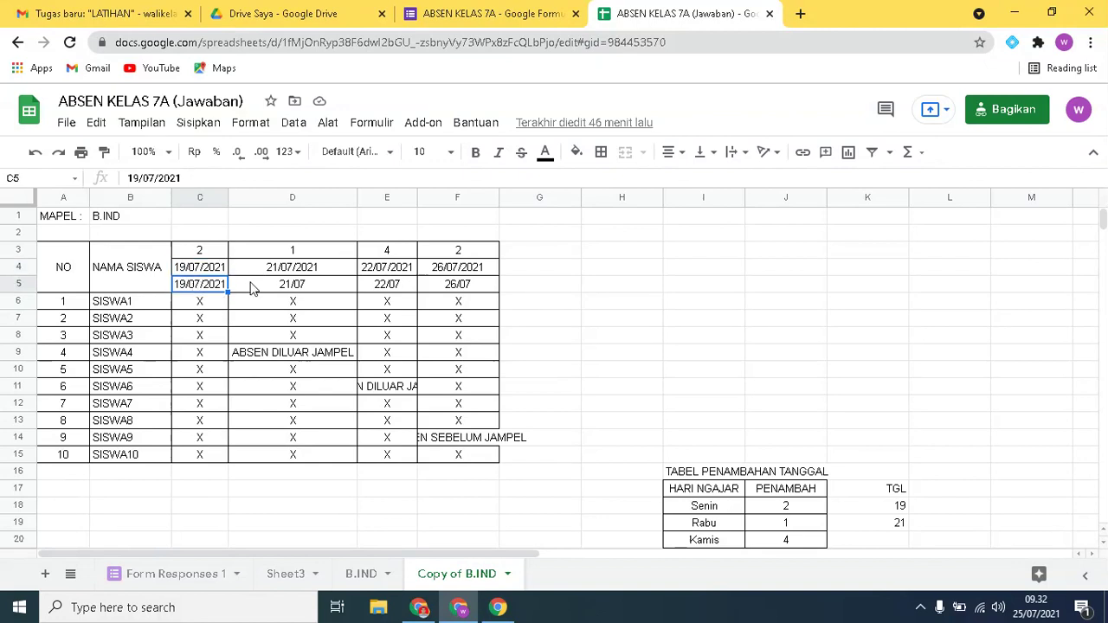
key("Right")
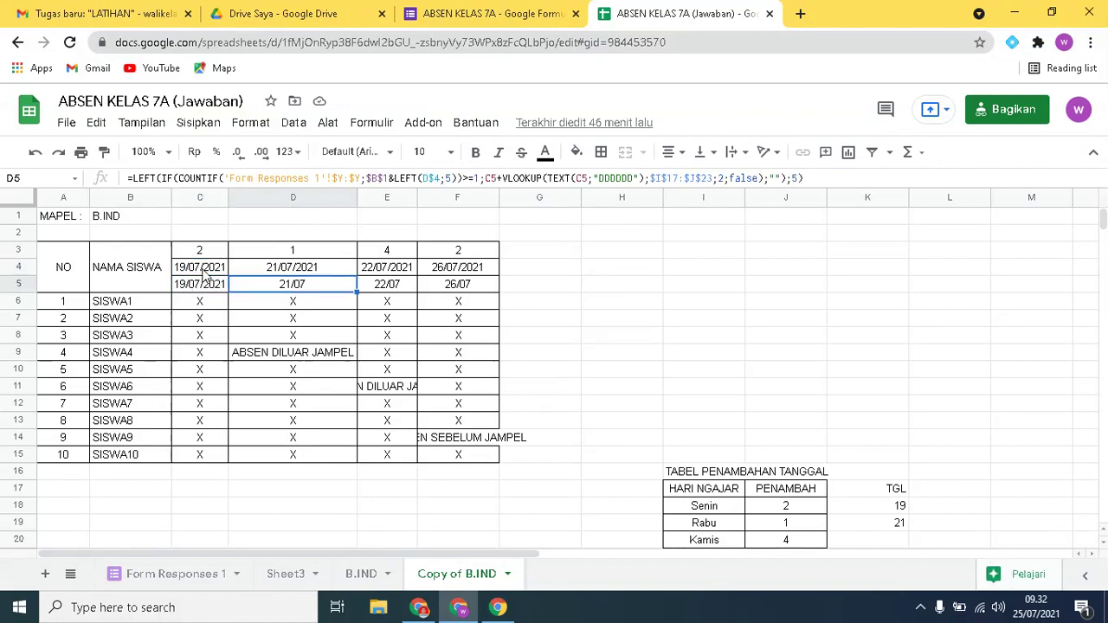
left_click(204, 272)
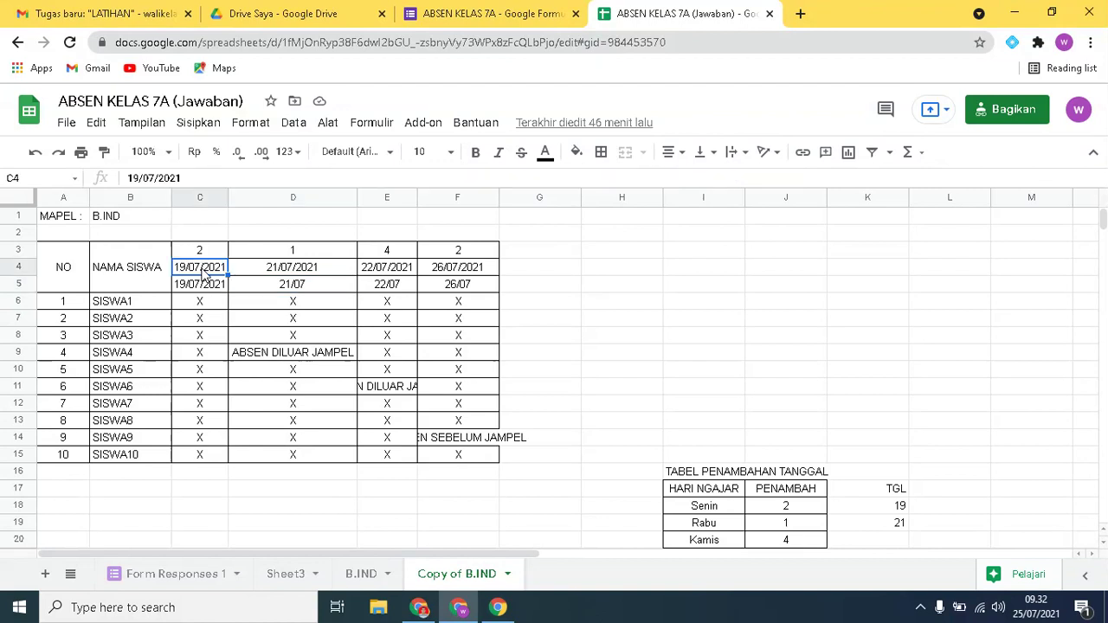
left_click(183, 290)
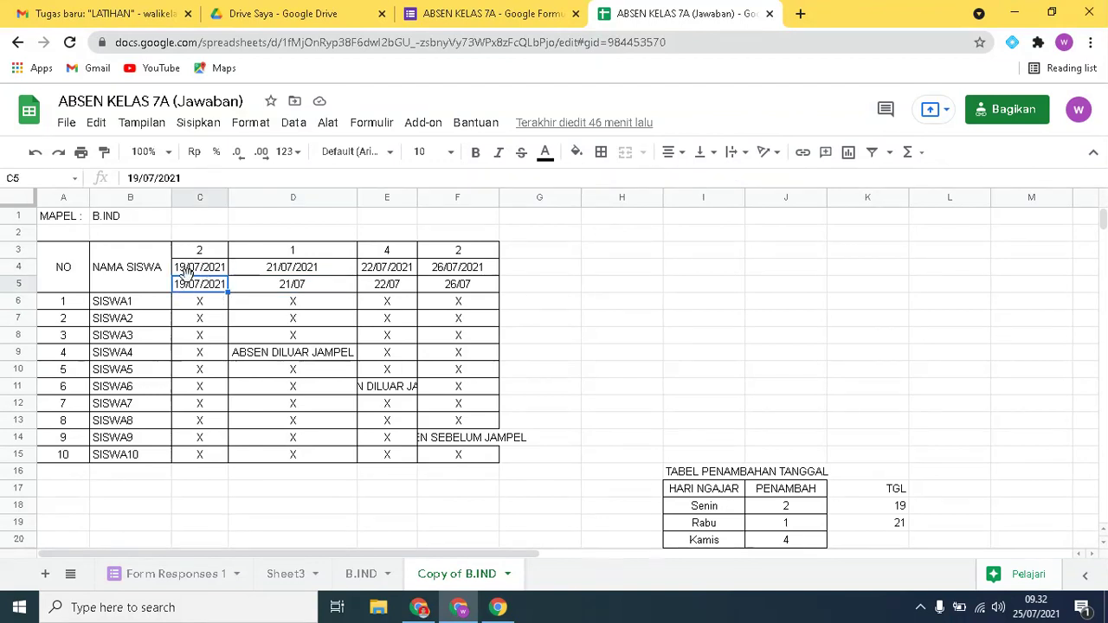
left_click(194, 272)
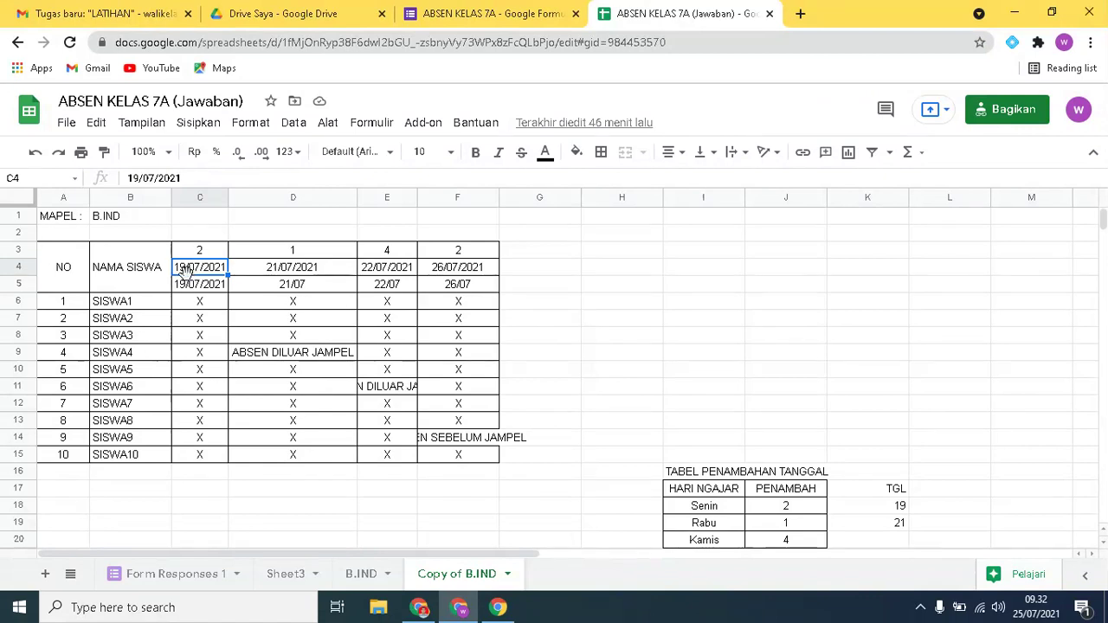
left_click(185, 291)
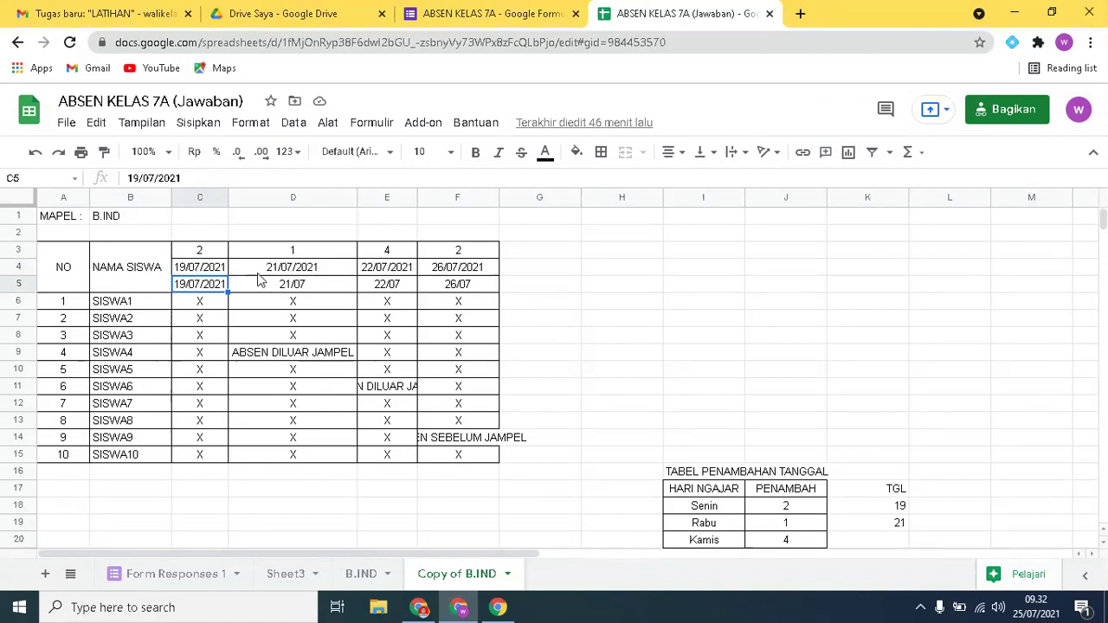
Step: Inspect the formula in D4 and the start date in C4, and locate the TABEL PENAMBAHAN TANGGAL lookup table it references
left_click(265, 271)
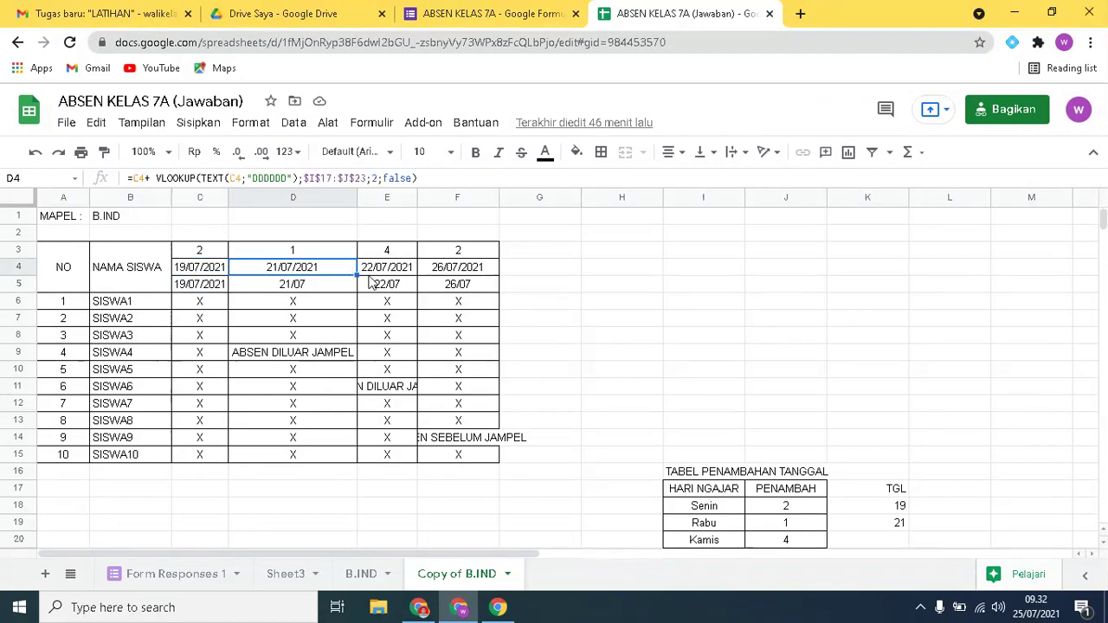
left_click(196, 271)
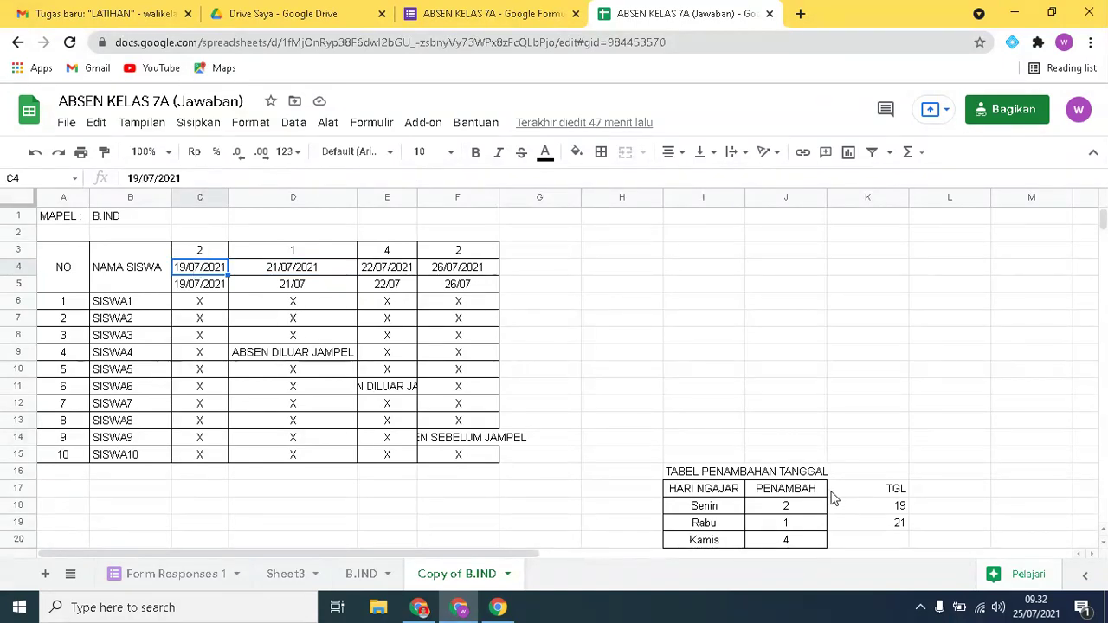
left_click(704, 542)
key("Down")
key("Down")
key("Down")
key("Down")
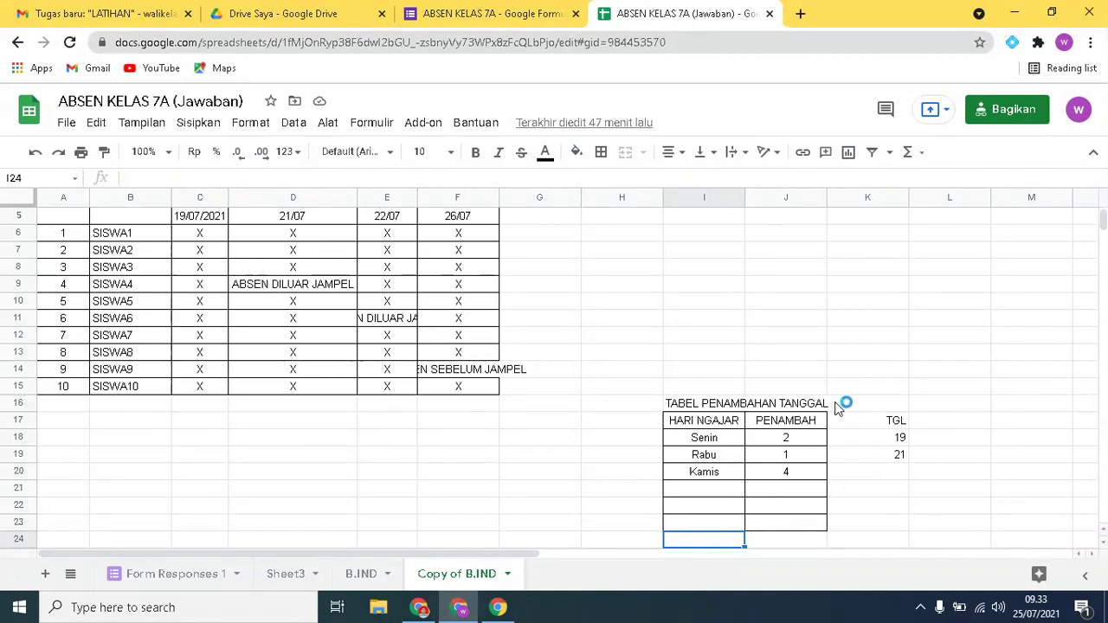
Step: Examine the teaching days Senin, Rabu and Kamis in the HARI NGAJAR column of the lookup table
left_click(712, 442)
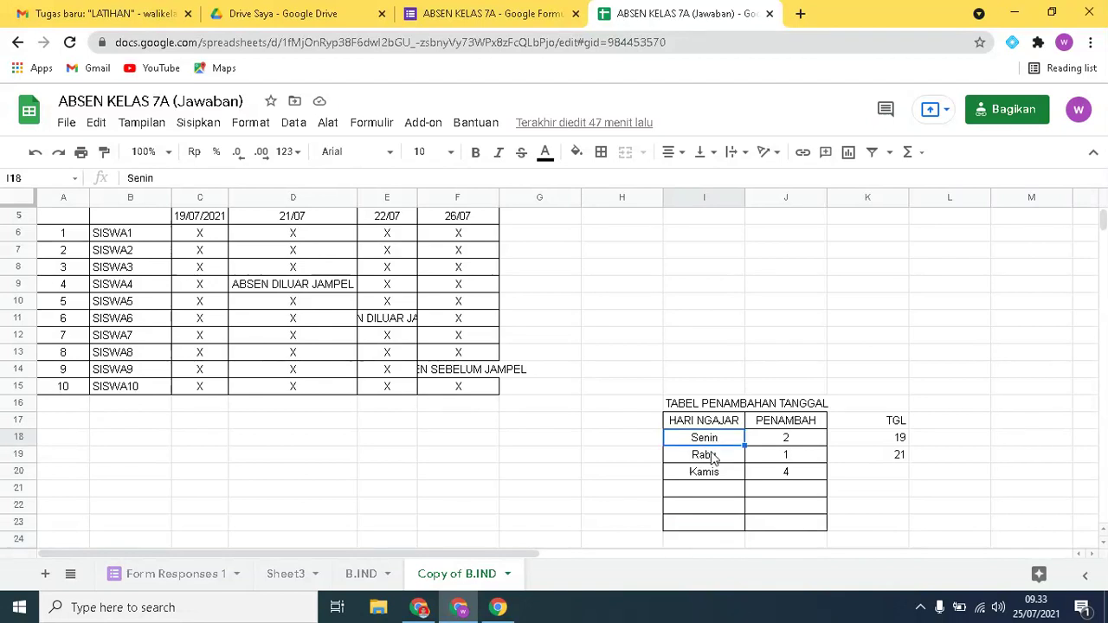
left_click(712, 457)
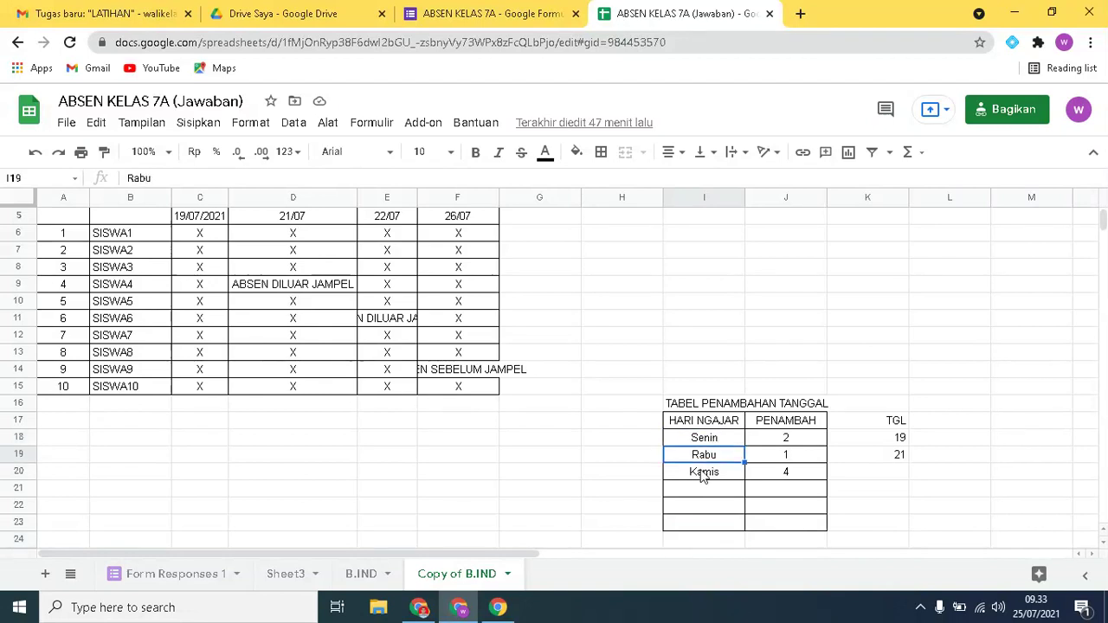
left_click(705, 473)
left_click(712, 439)
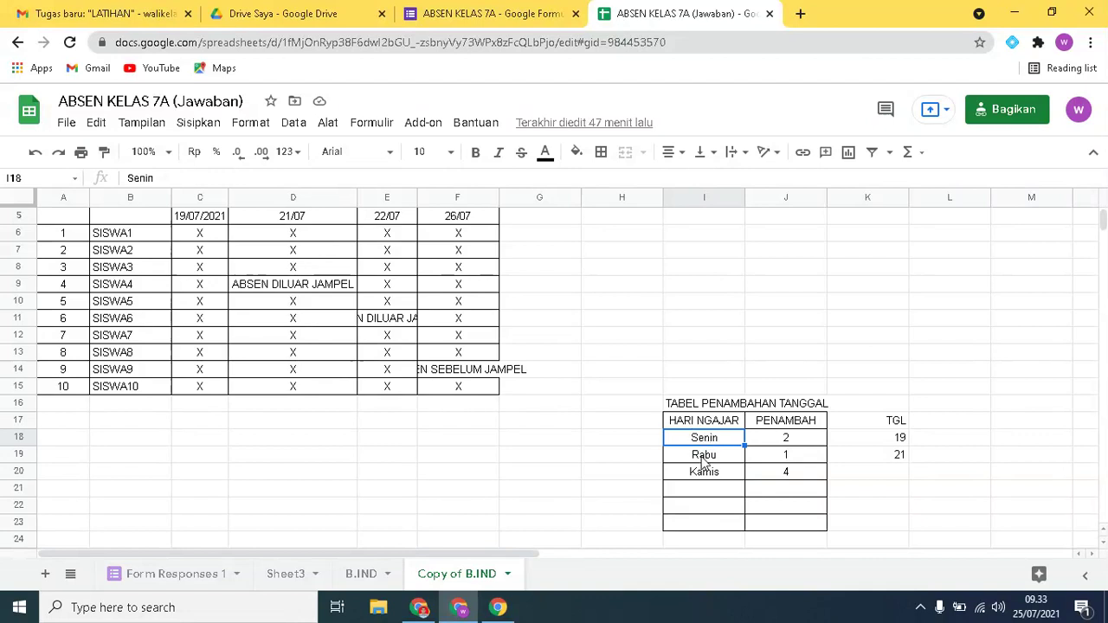
left_click(705, 456)
left_click(702, 478)
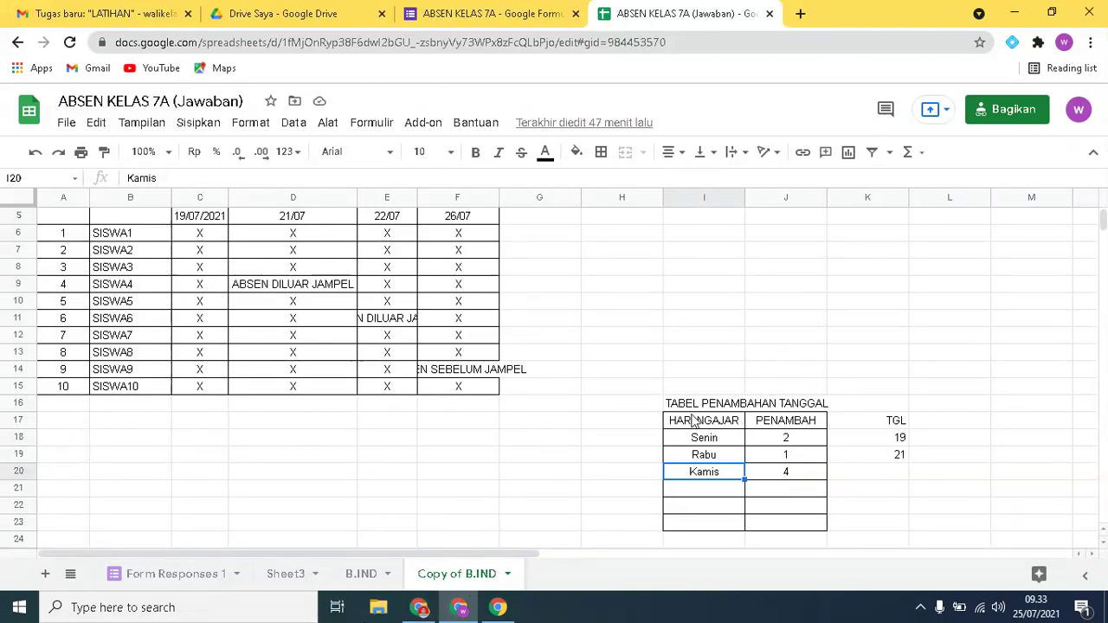
left_click(724, 444)
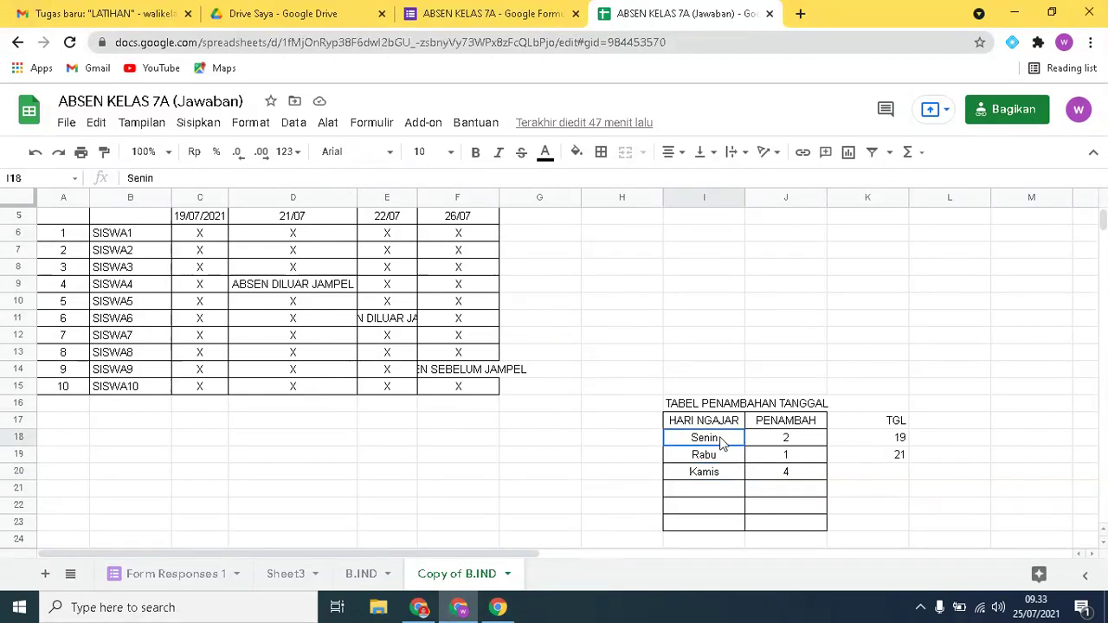
Step: Compare the PENAMBAH value for Senin with the TGL dates for Senin and Rabu
left_click(773, 441)
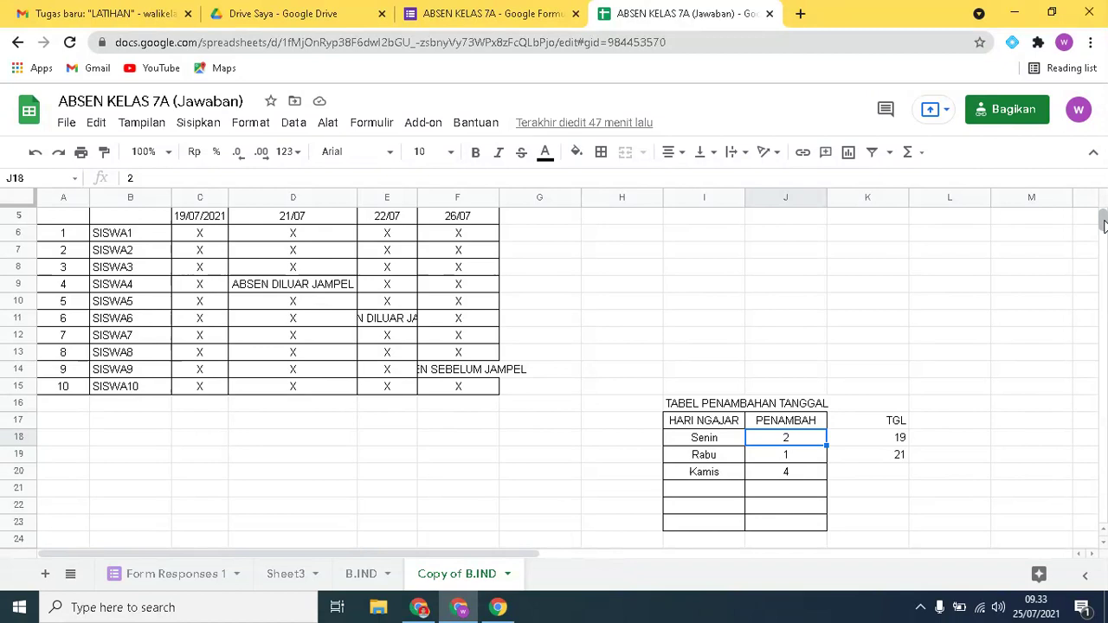
left_click_drag(1104, 225, 1106, 204)
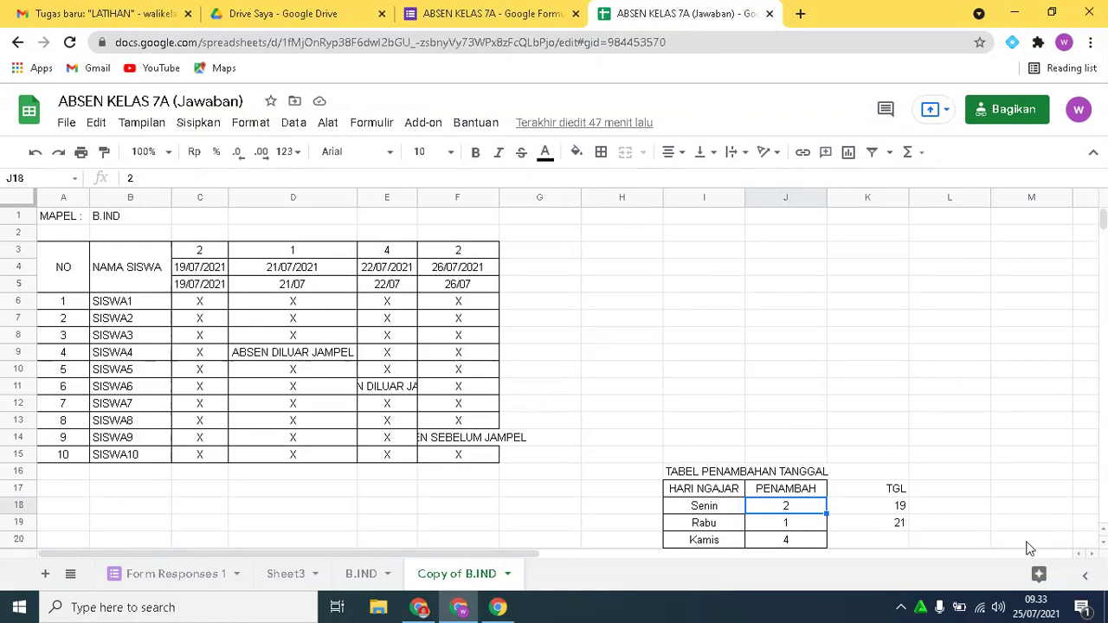
left_click(900, 511)
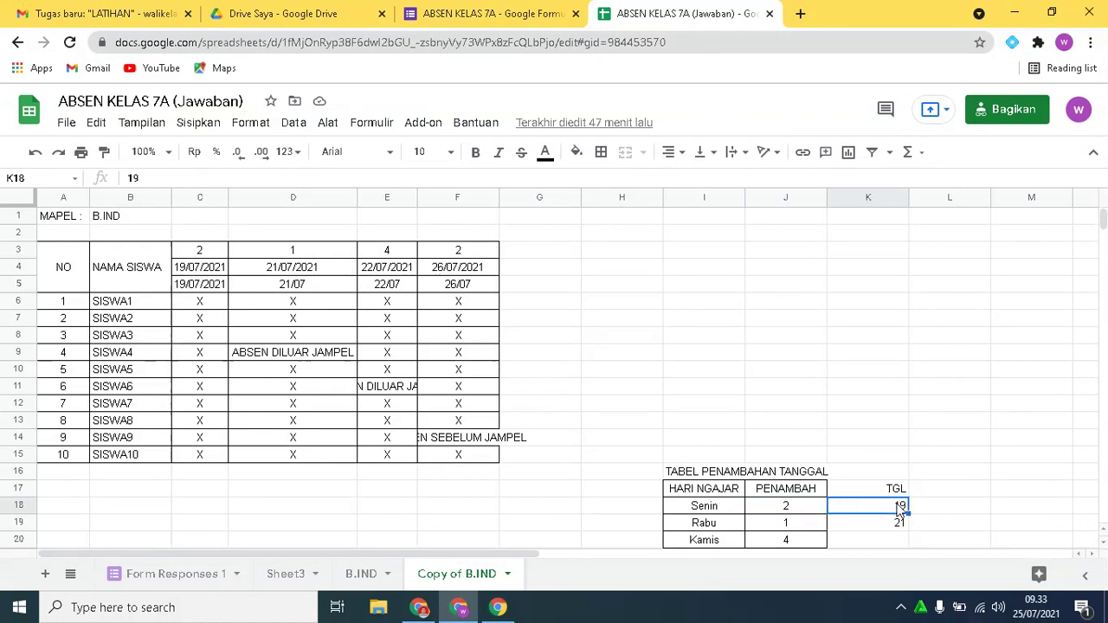
left_click(727, 527)
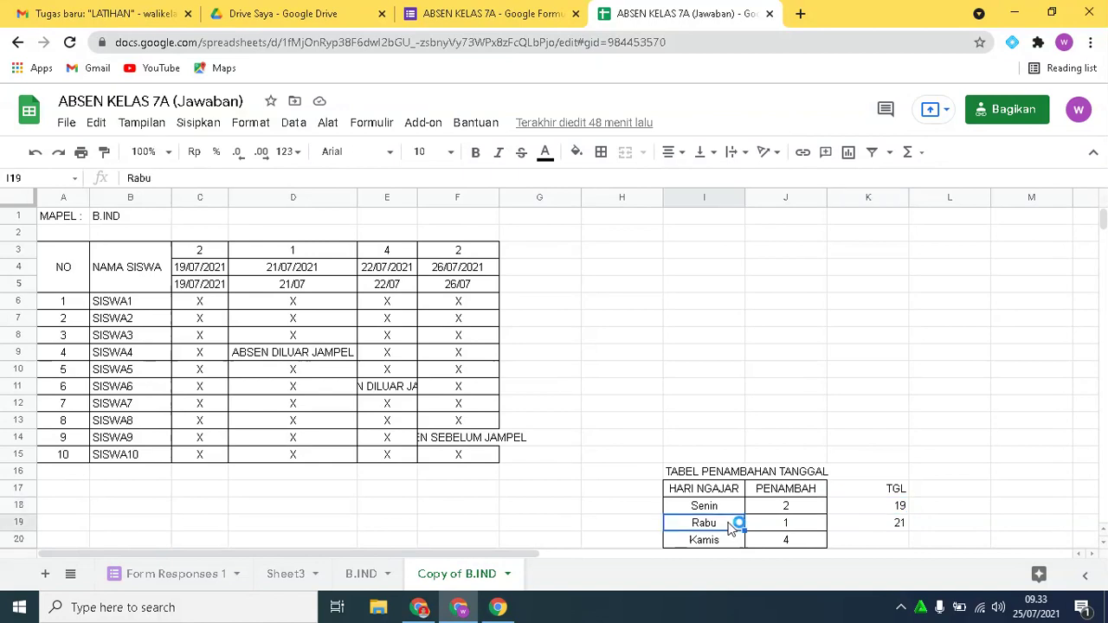
left_click(900, 508)
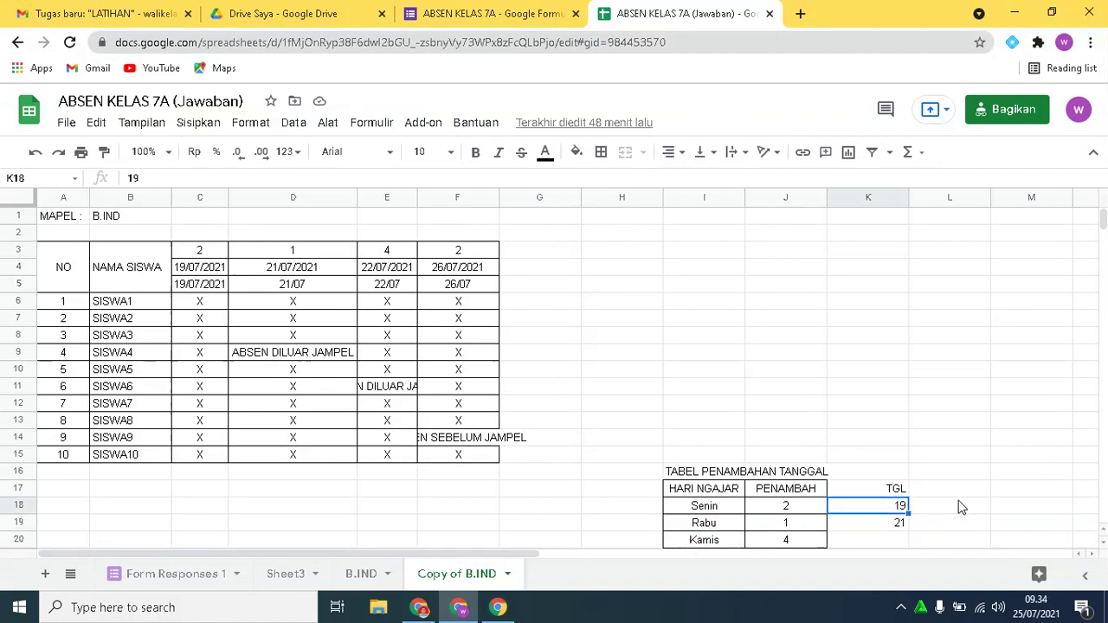
left_click(897, 524)
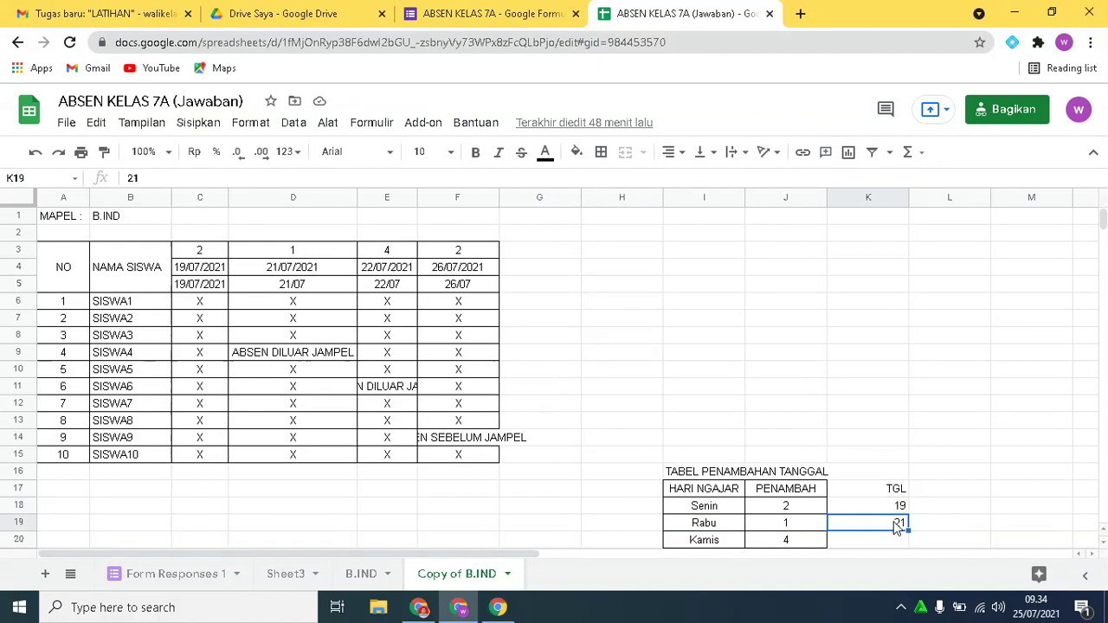
left_click(718, 525)
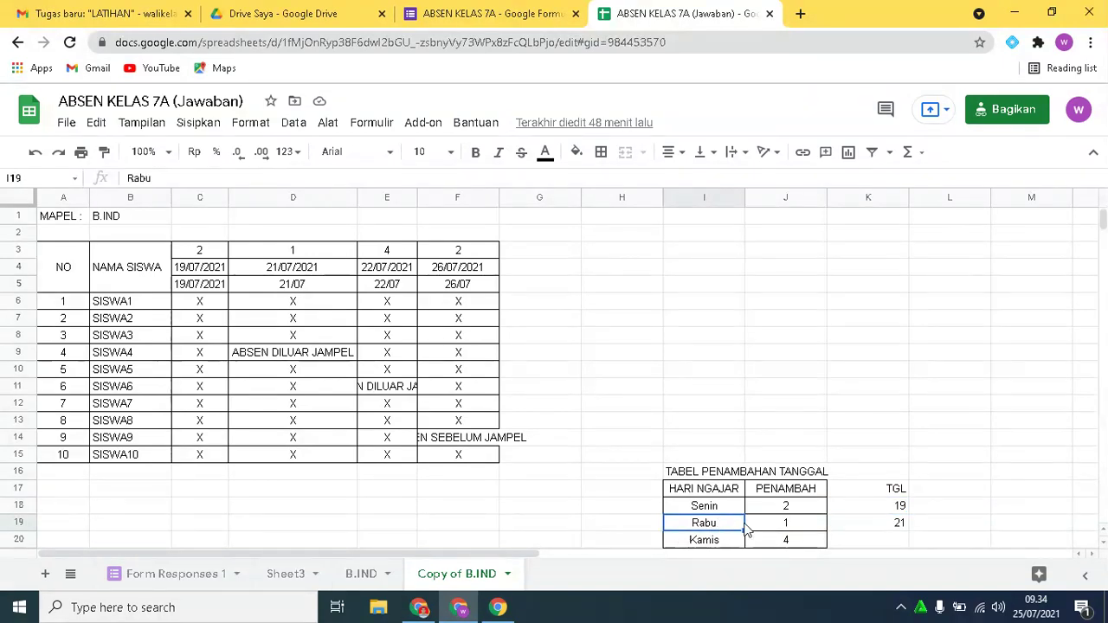
left_click(885, 509)
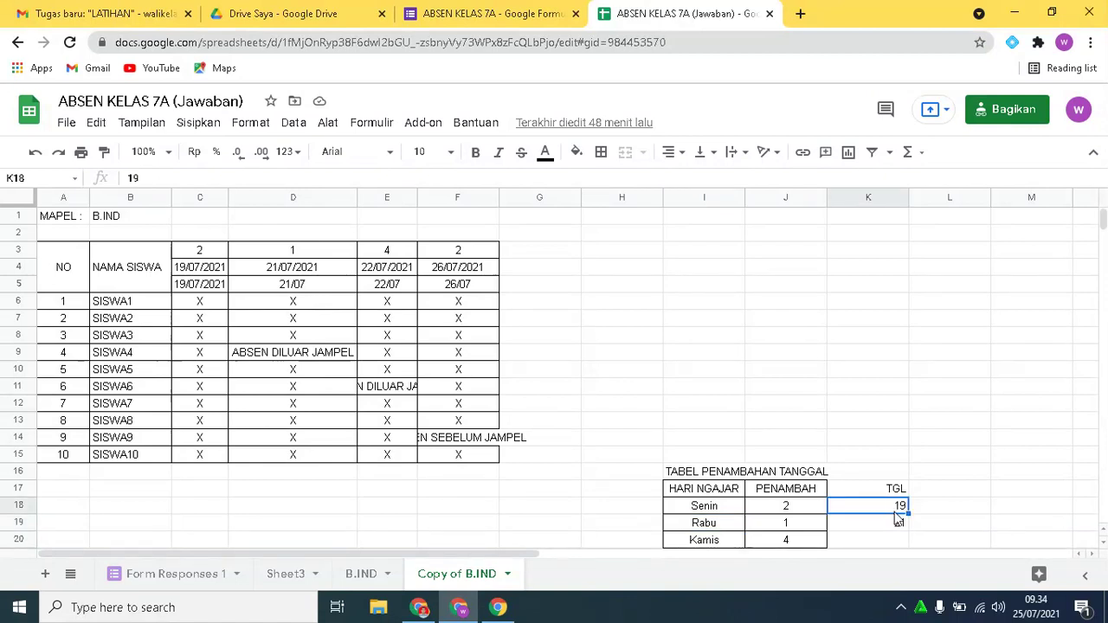
left_click(897, 528)
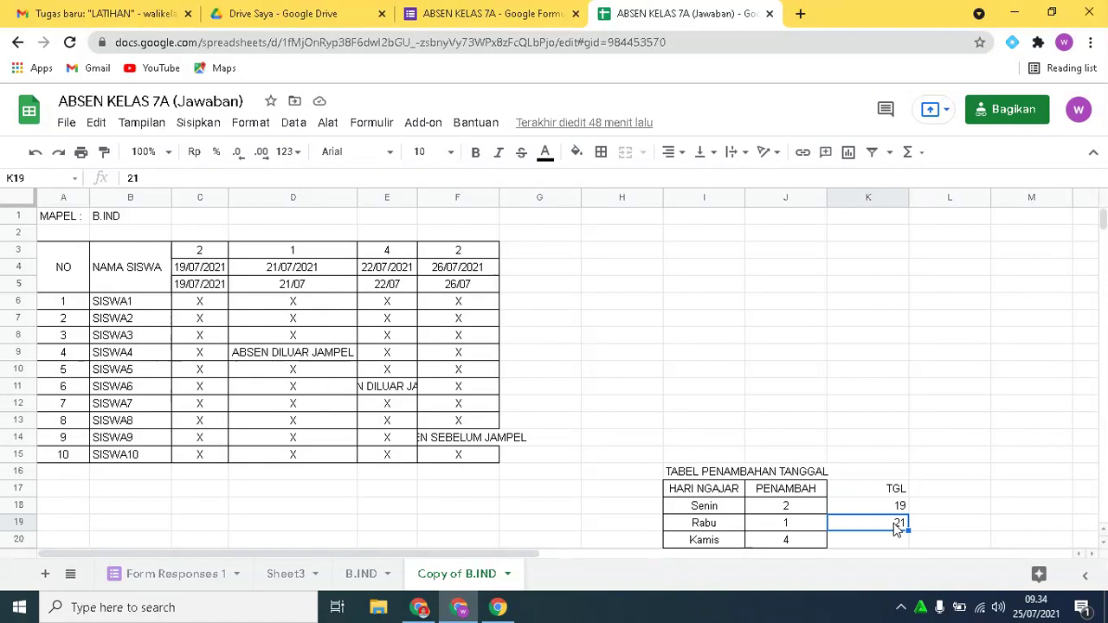
left_click(797, 509)
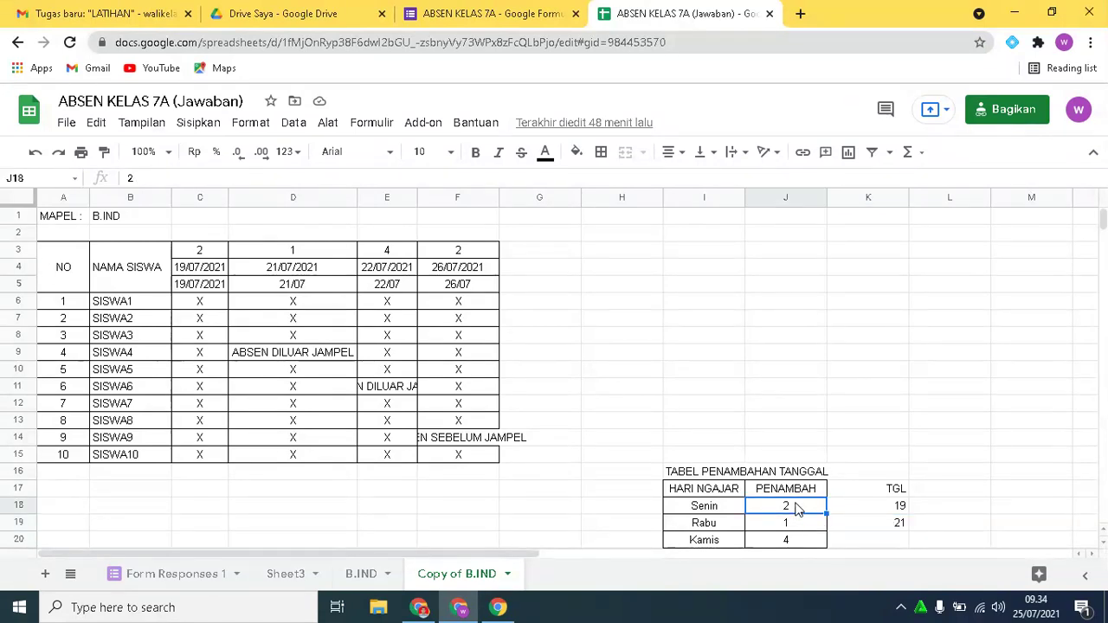
left_click(904, 511)
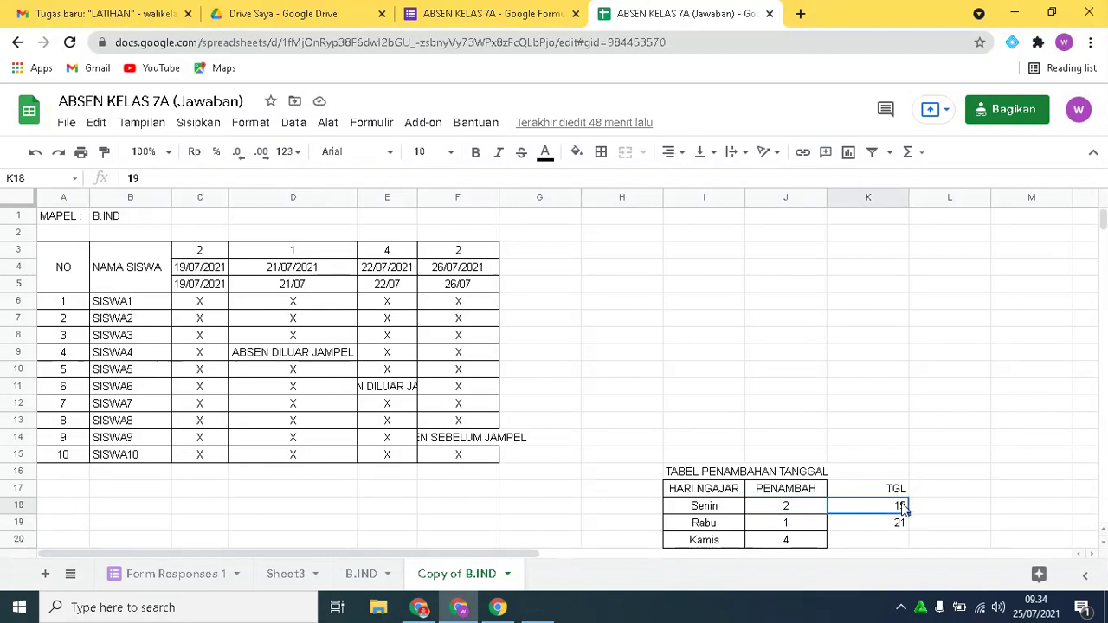
left_click(715, 529)
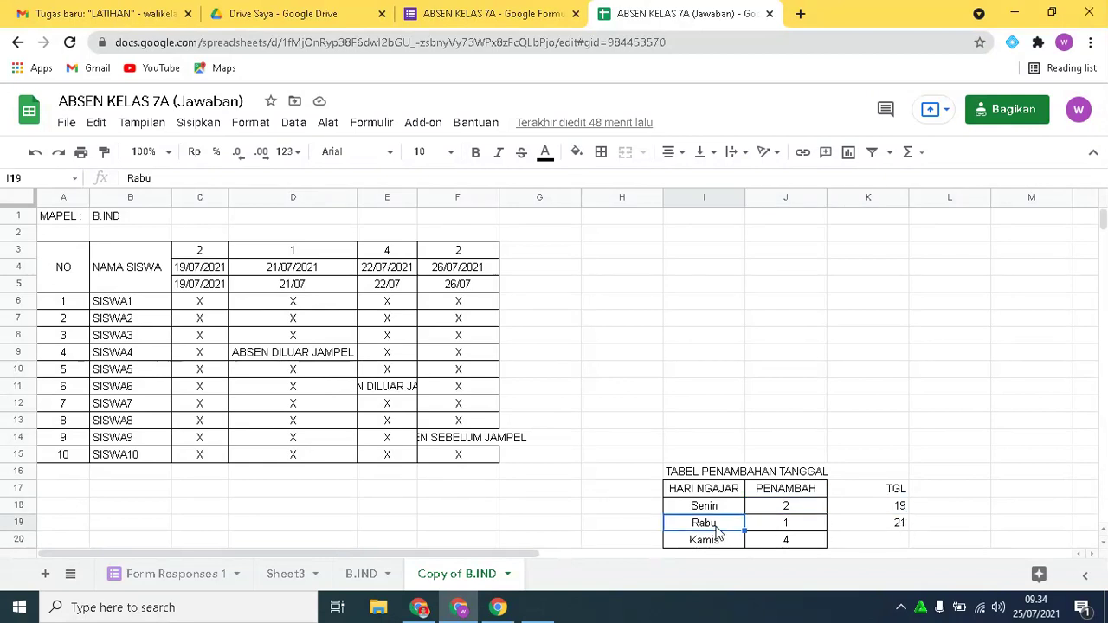
left_click(901, 528)
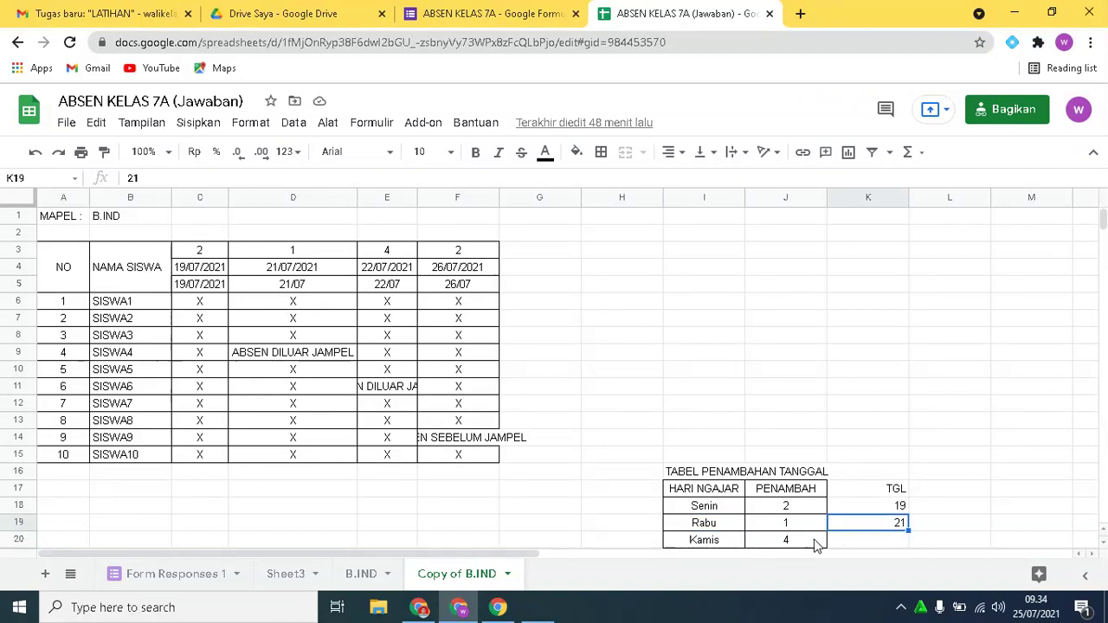
Step: Examine the PENAMBAH values for Kamis and Rabu, comparing the gap between these two teaching days
left_click(711, 543)
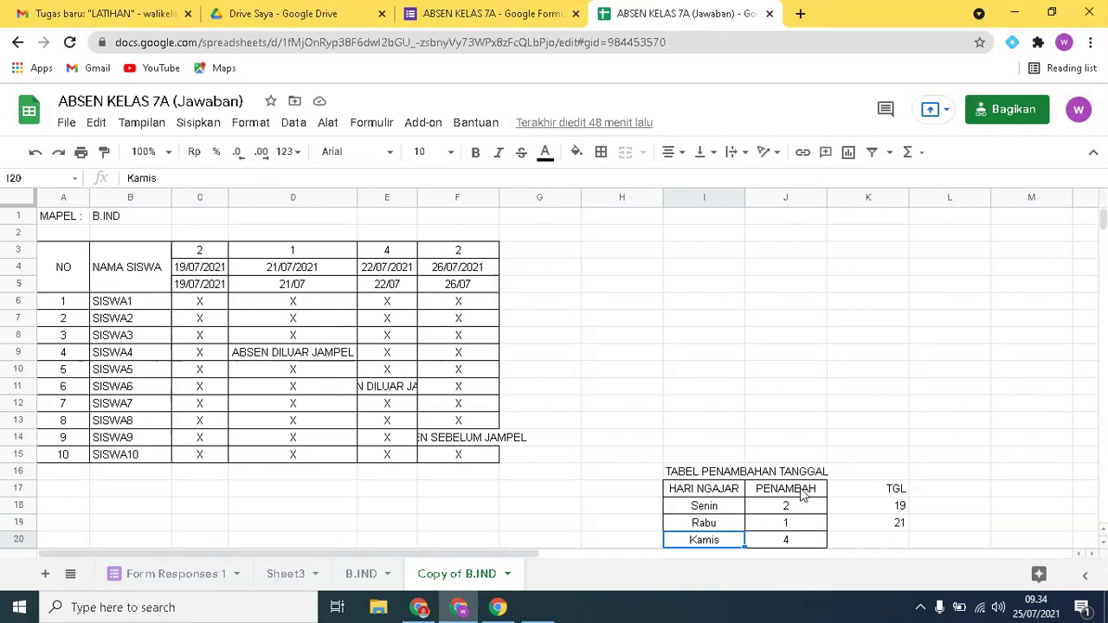
left_click(792, 545)
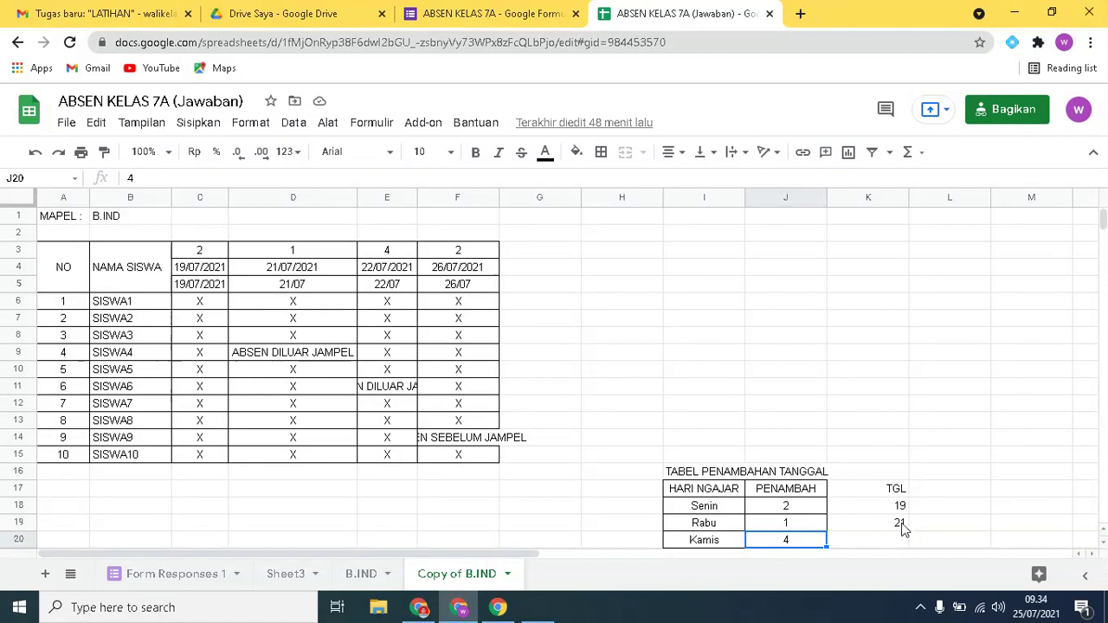
left_click(718, 529)
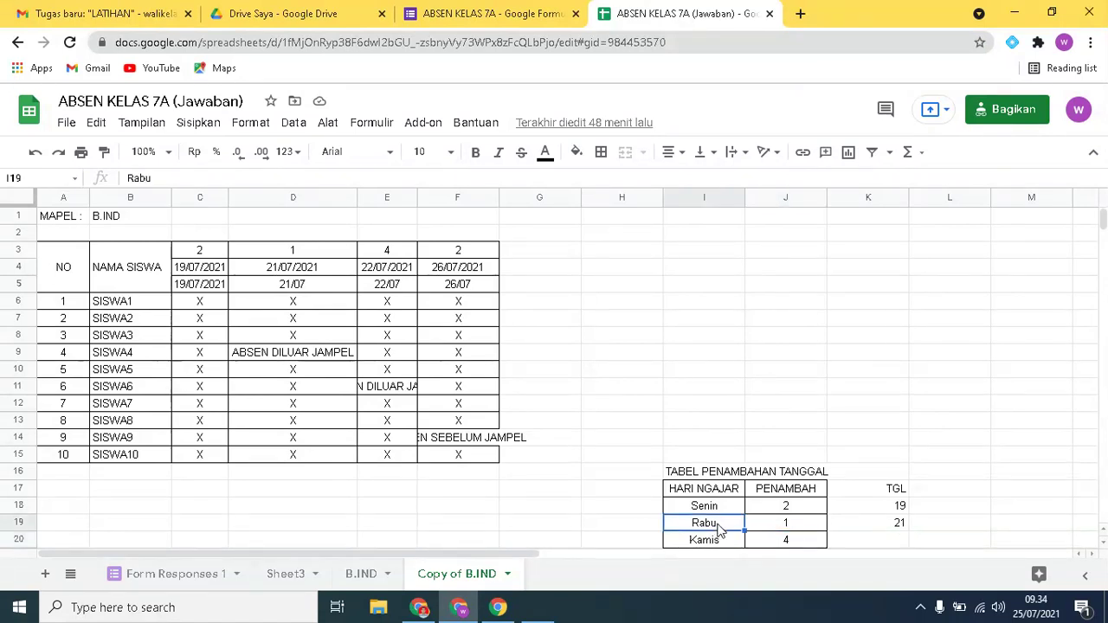
left_click(718, 543)
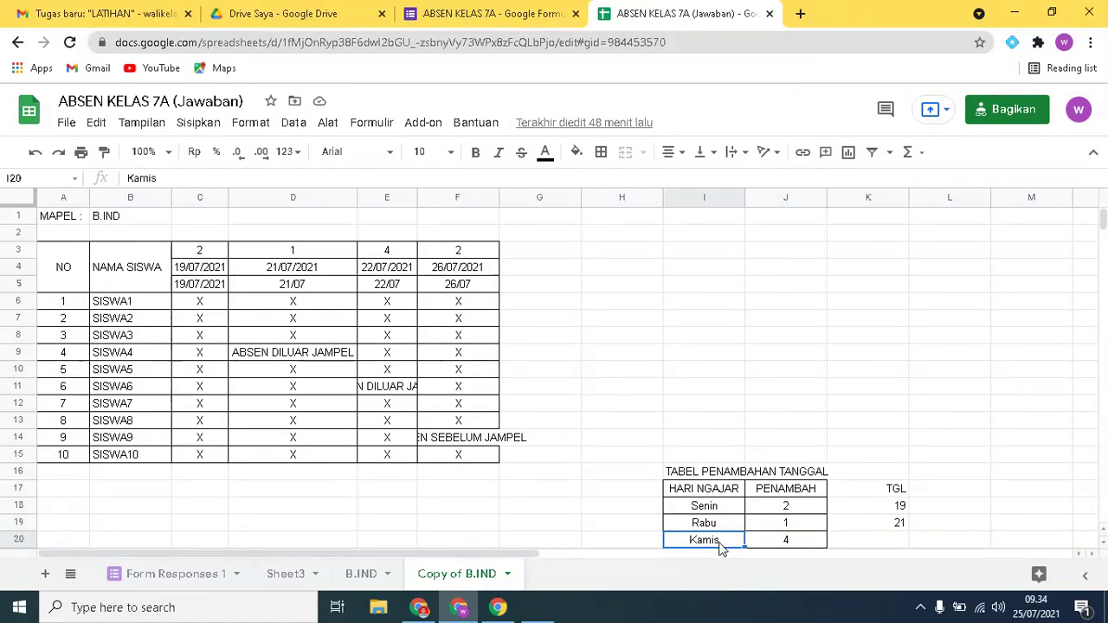
left_click(792, 524)
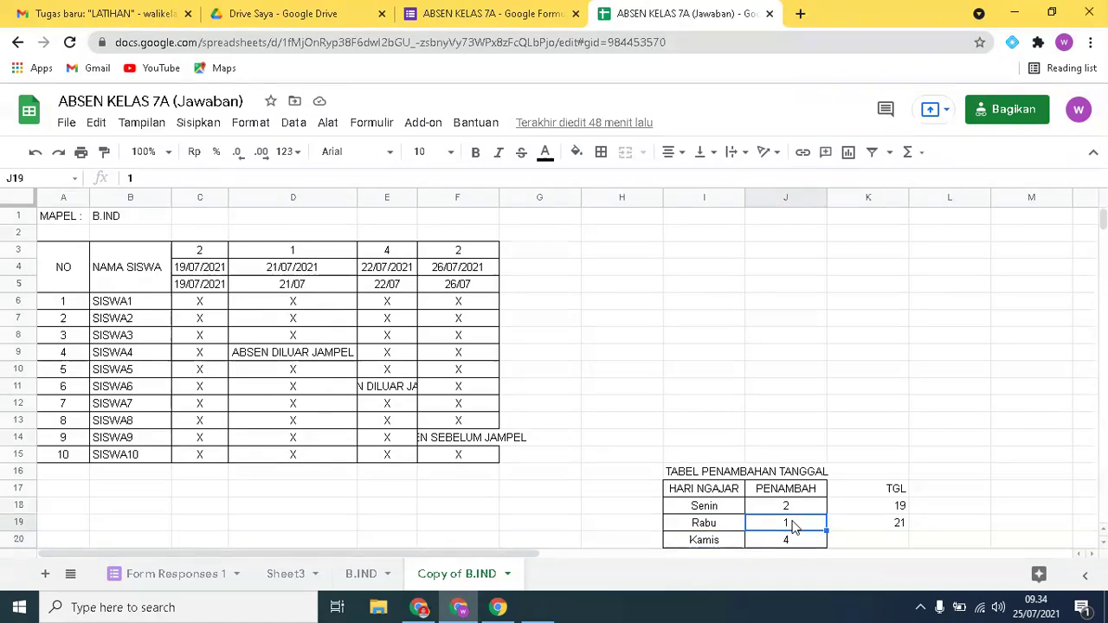
left_click(713, 543)
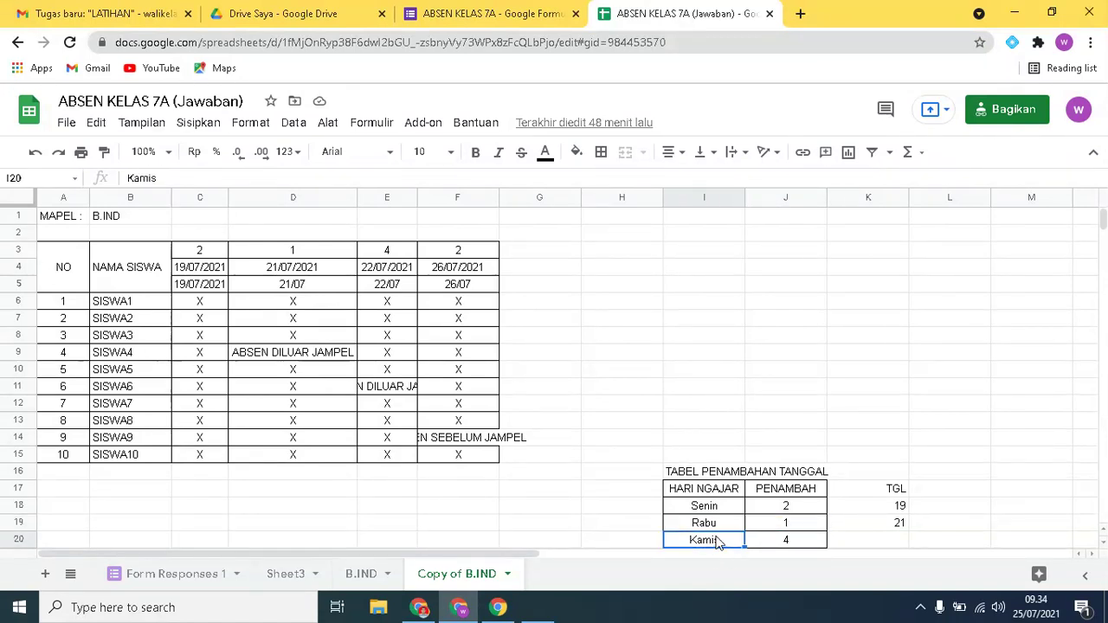
left_click(789, 523)
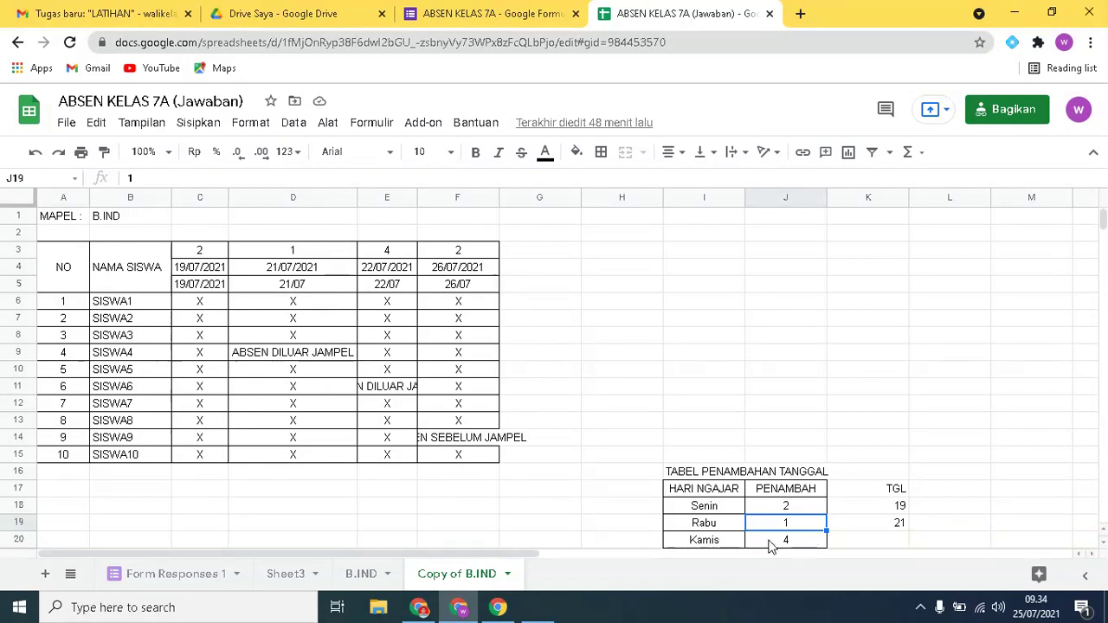
Step: Postpone the Windows restart by an hour
left_click(254, 289)
left_click(526, 290)
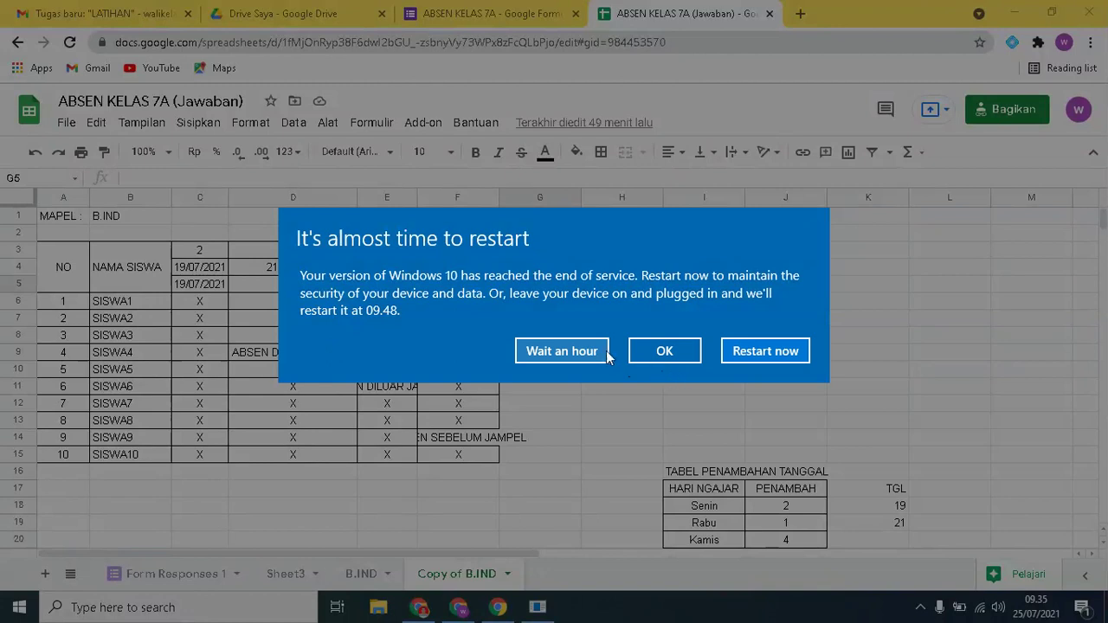
left_click(595, 351)
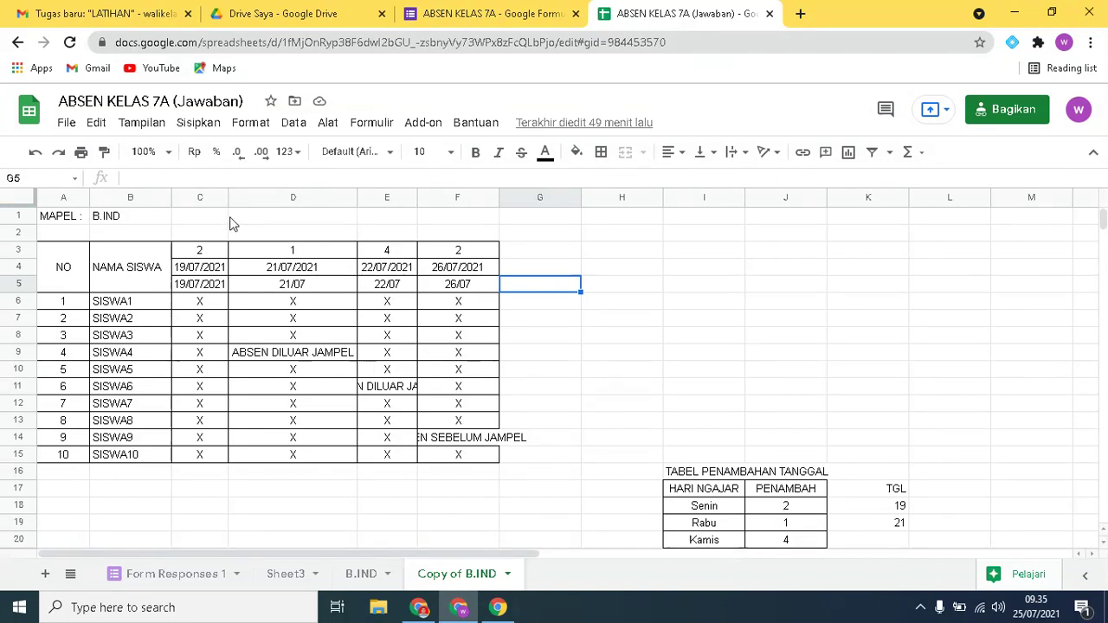
Step: Examine the day increments across row 3 of the recap table, along with the start date in C4 and the formula in D4
left_click(199, 252)
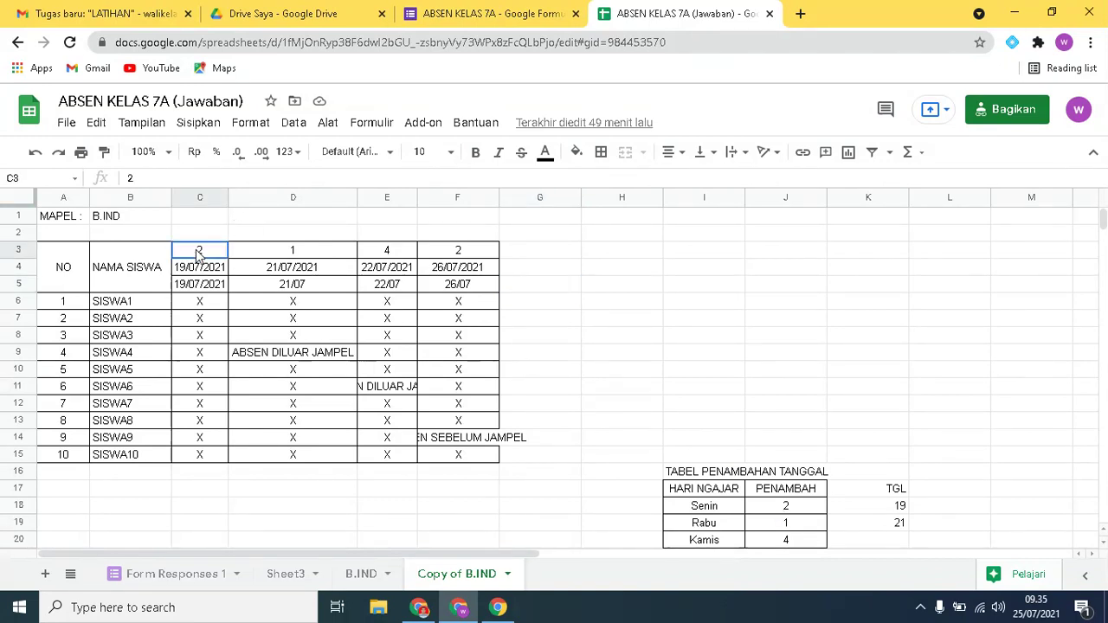
left_click(265, 260)
left_click(397, 255)
left_click(448, 253)
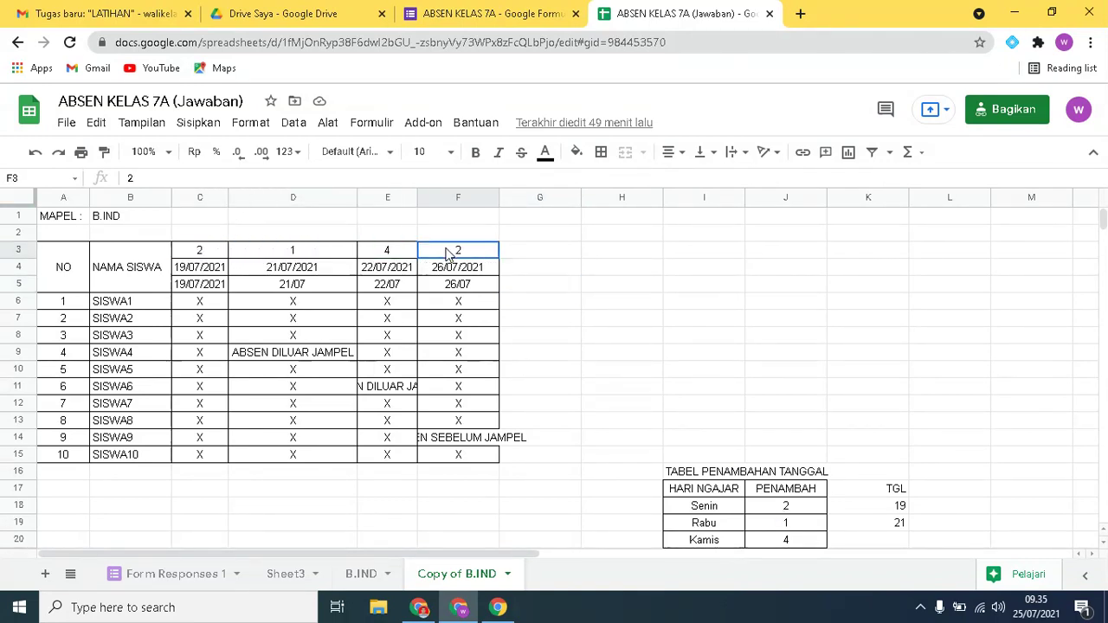
left_click(540, 251)
left_click(608, 256)
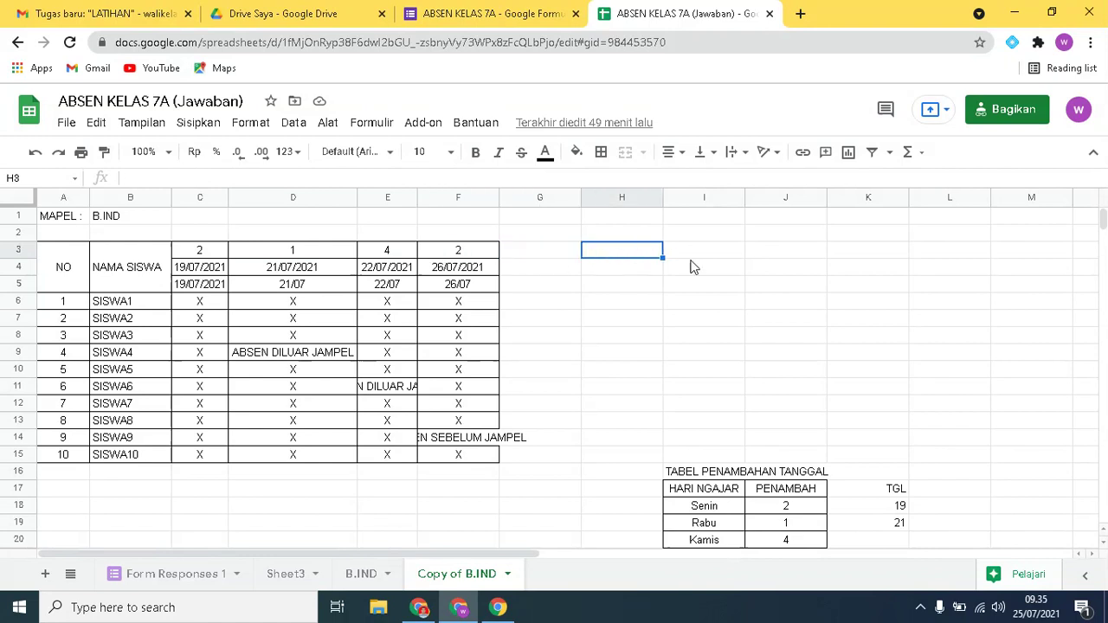
left_click(208, 271)
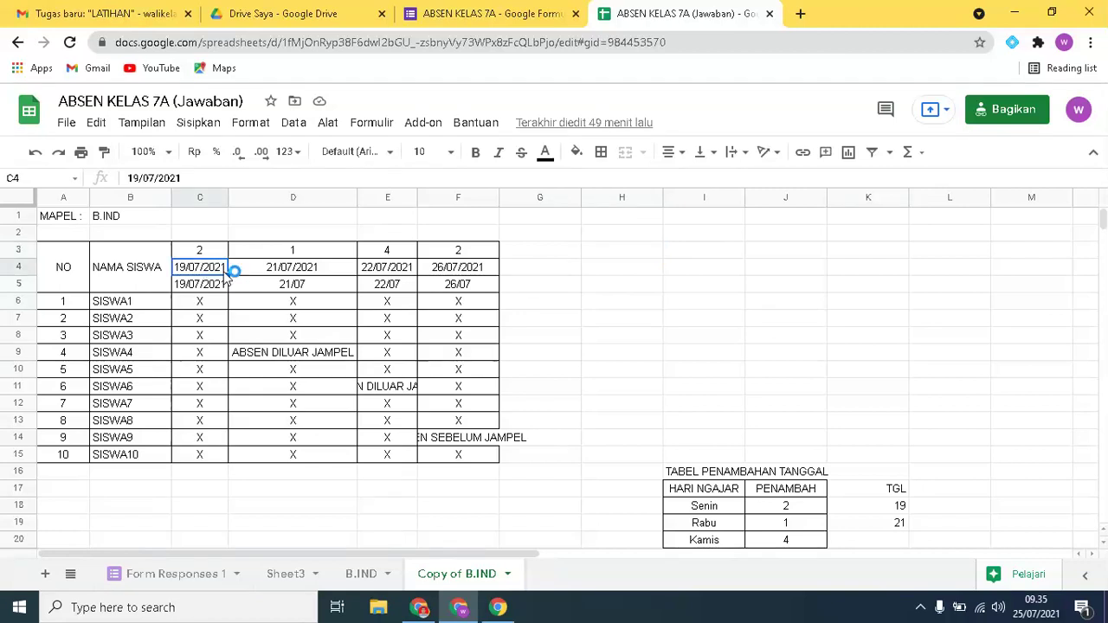
left_click(271, 272)
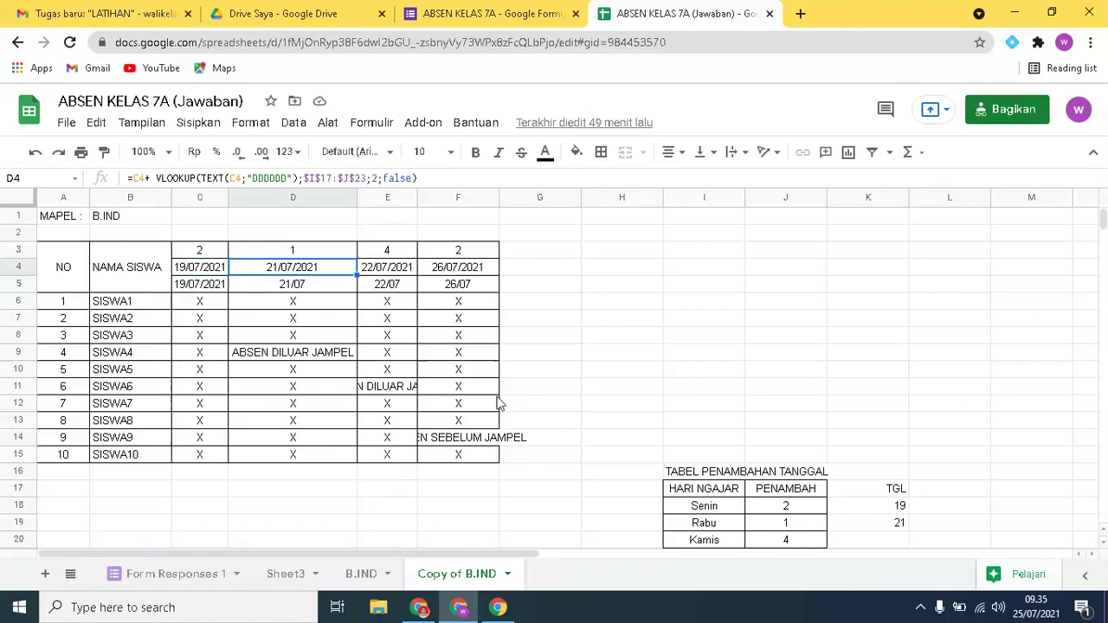
Step: Compare the date formulas in E4, F4 and D4 with the start date in C4
left_click(394, 270)
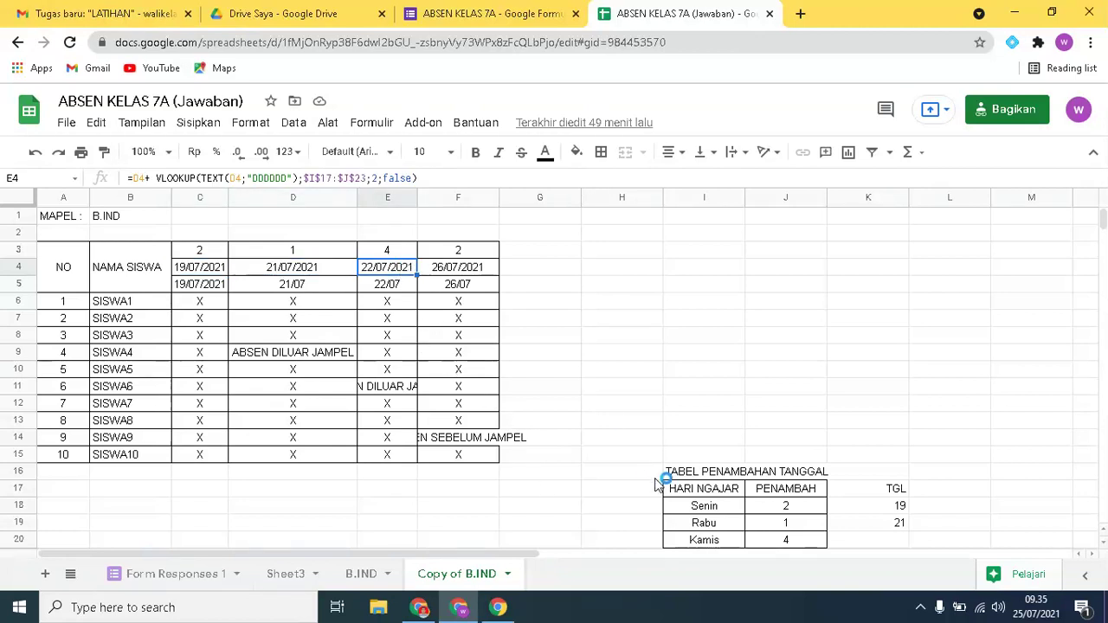
left_click(446, 270)
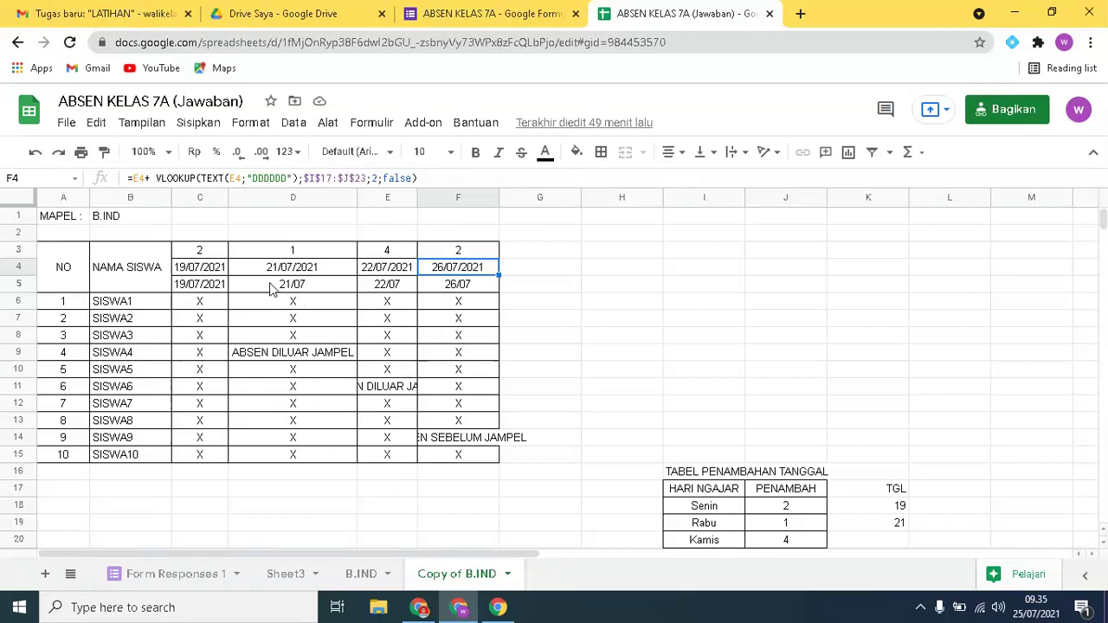
left_click(215, 271)
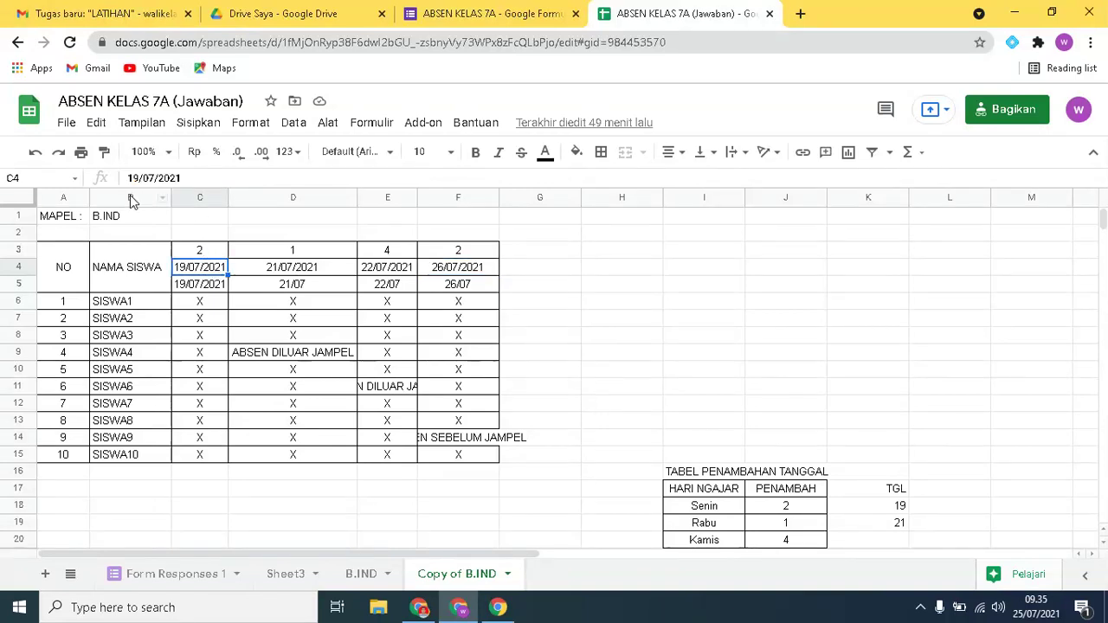
left_click(290, 275)
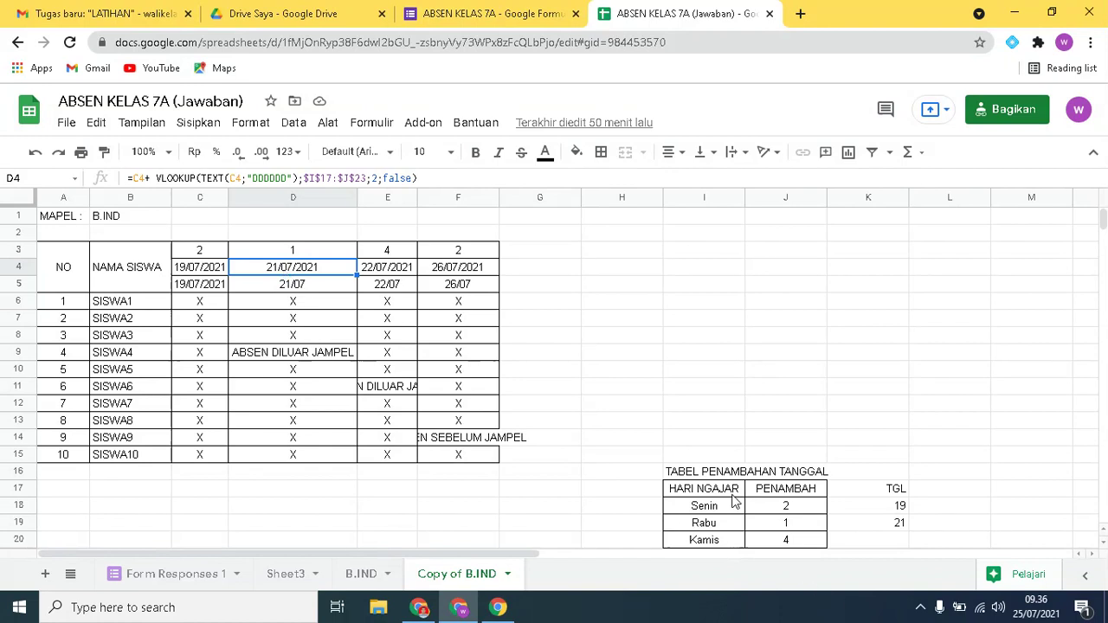
Step: Examine how the VLOOKUP in D4 uses the date in C4 and the Senin row of TABEL PENAMBAHAN TANGGAL
left_click(200, 270)
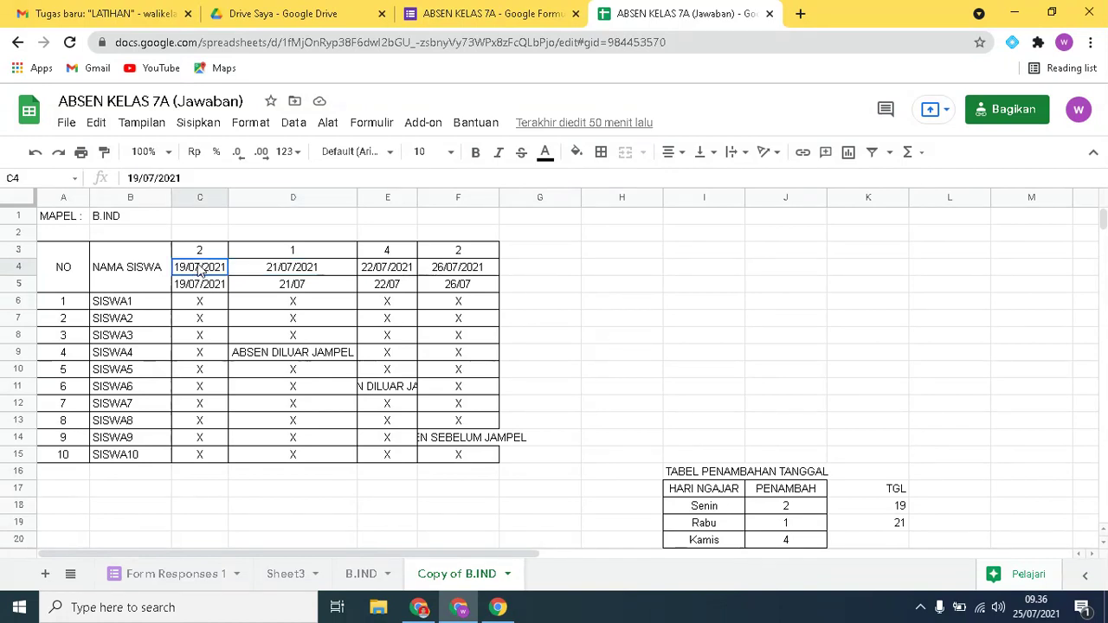
left_click(266, 271)
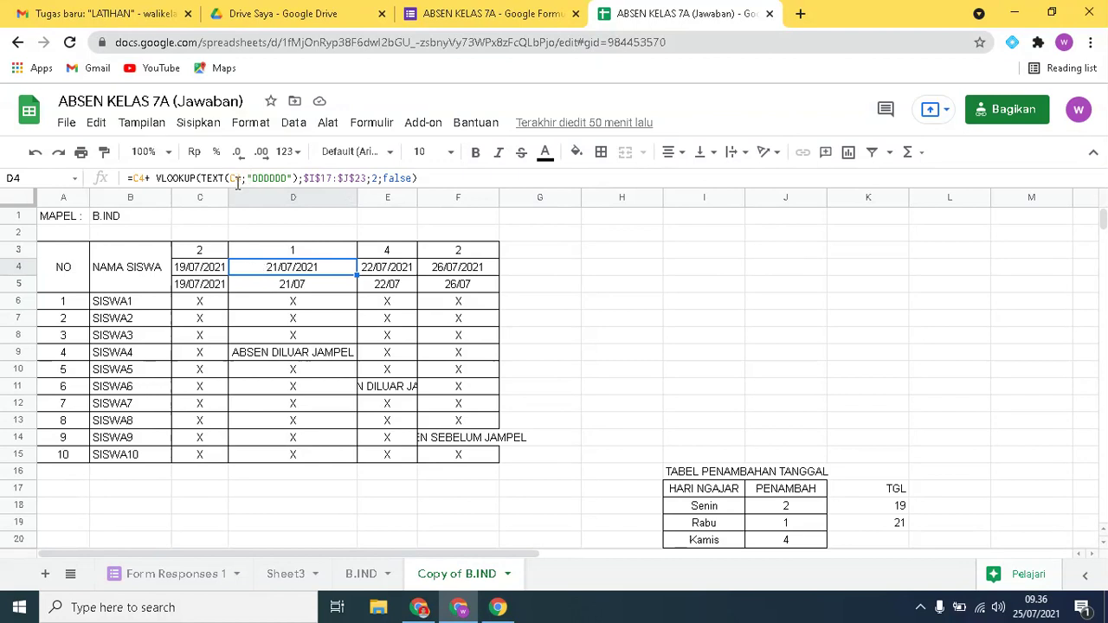
left_click(198, 272)
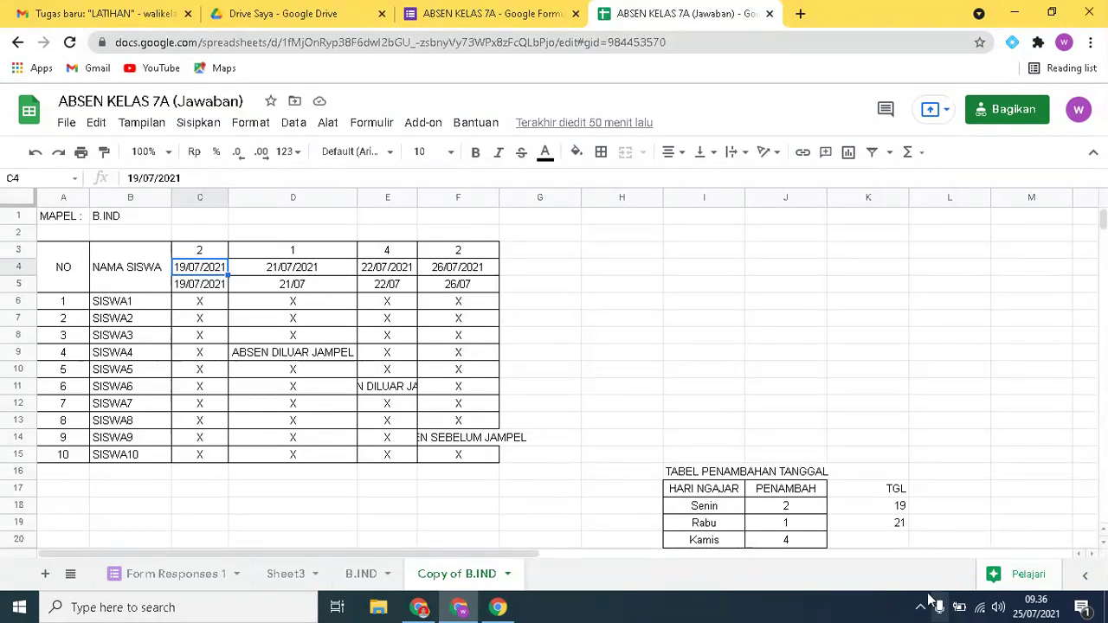
left_click(728, 509)
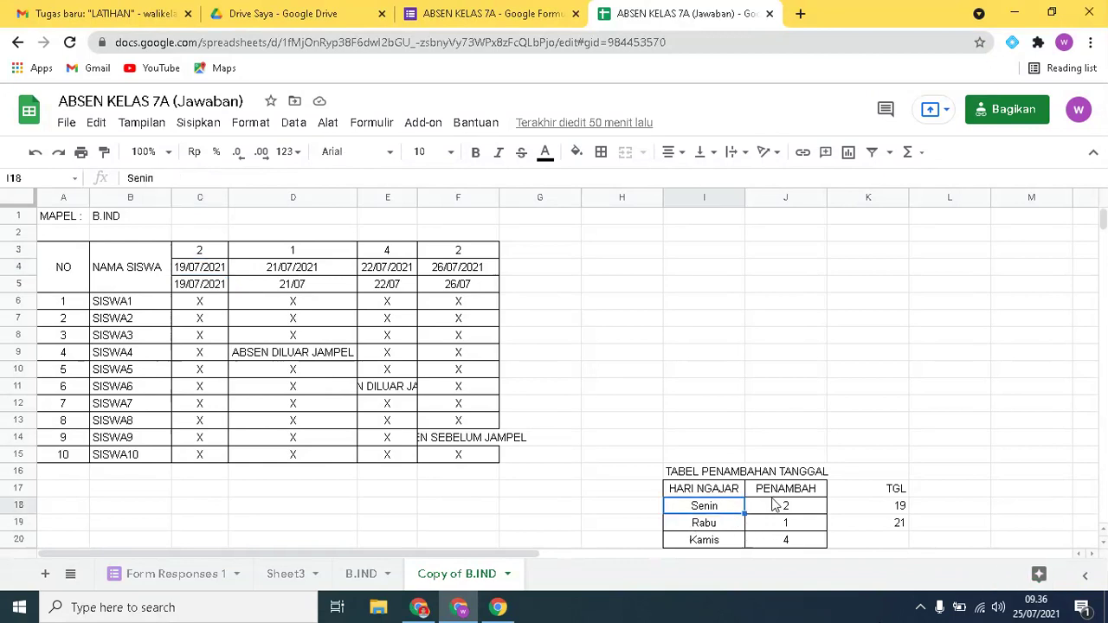
left_click(251, 268)
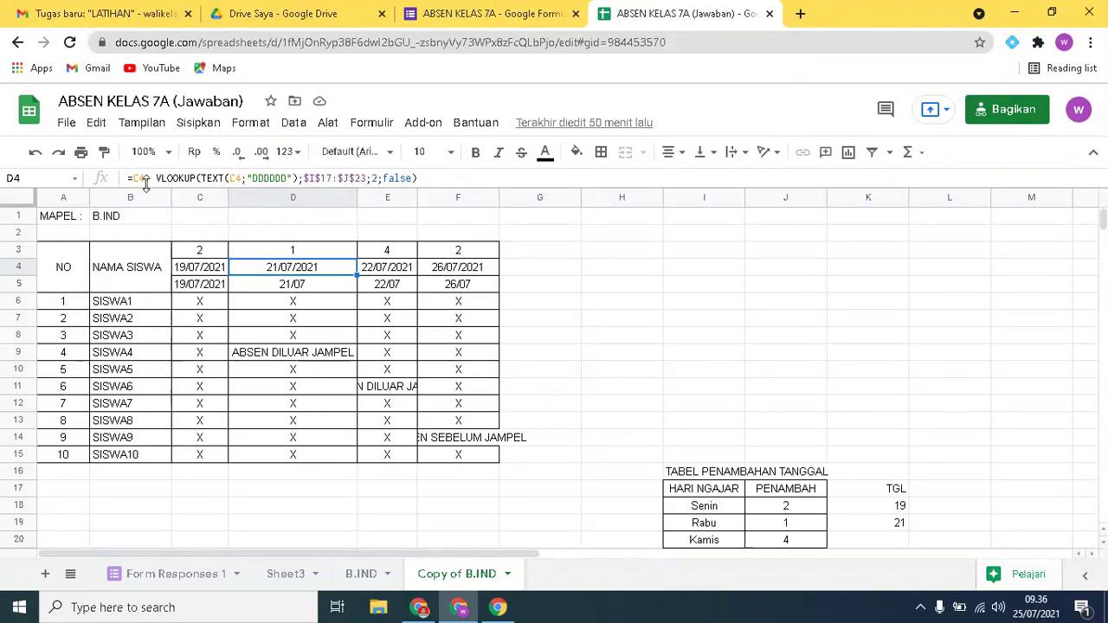
left_click(192, 271)
left_click(261, 270)
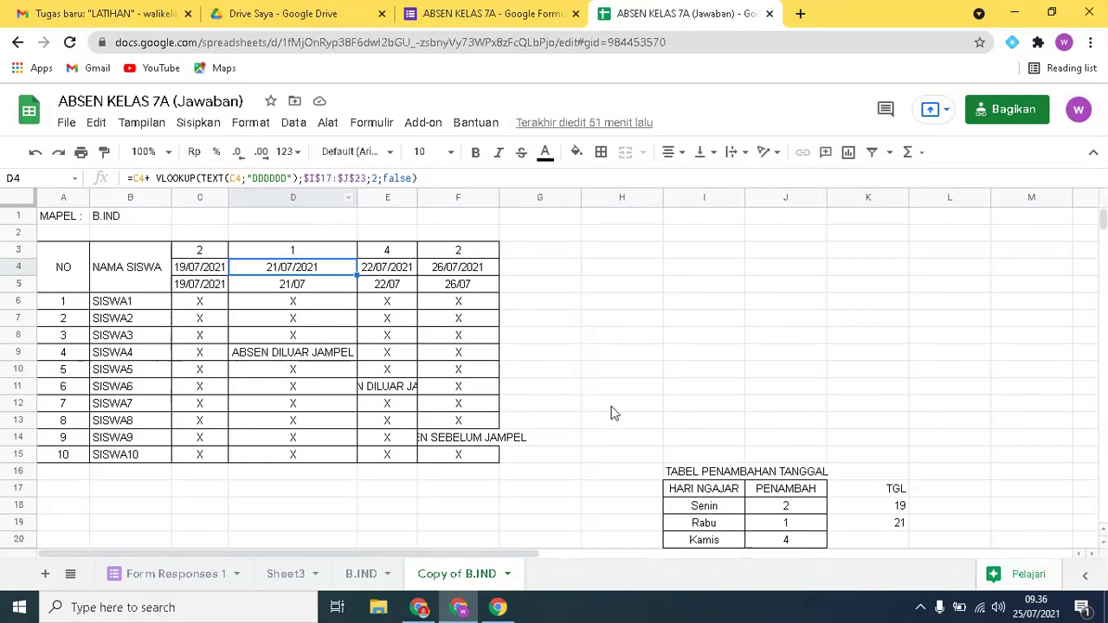
left_click(188, 270)
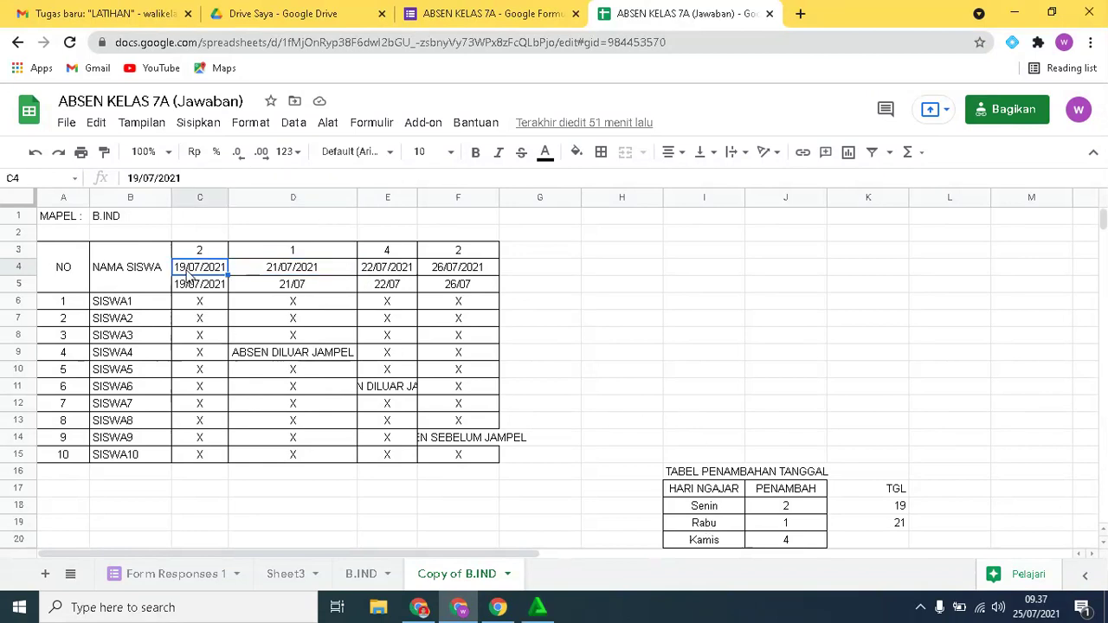
left_click(253, 274)
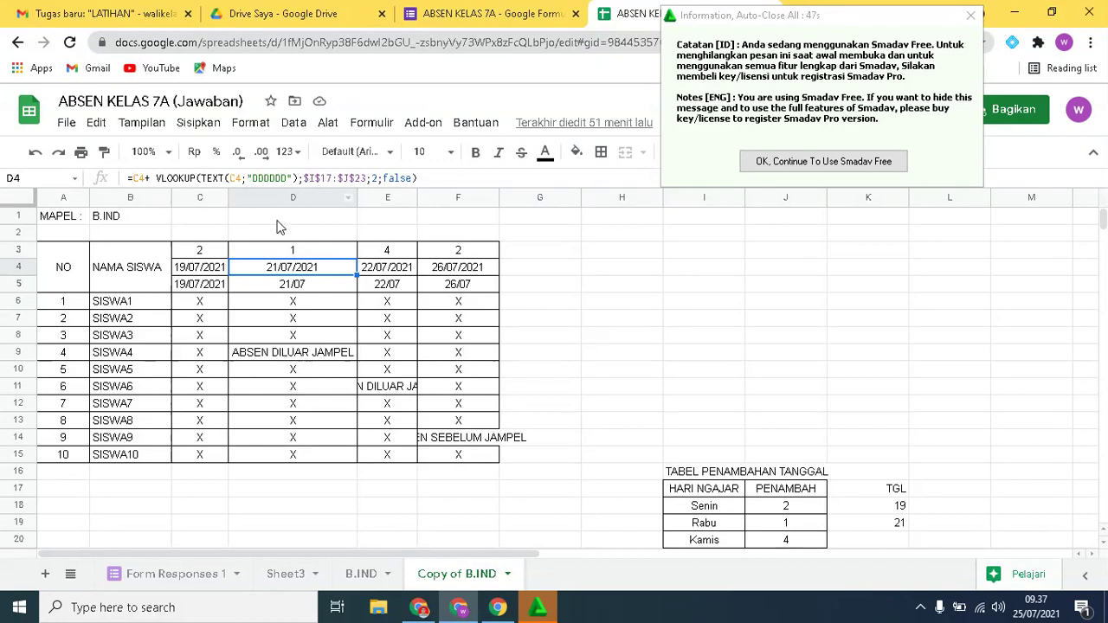
Step: Inspect the cell references highlighted by the D4 formula, including C4 and $I$17:$J$23, and close the Smadav window
left_click(199, 270)
left_click(256, 270)
key("F2")
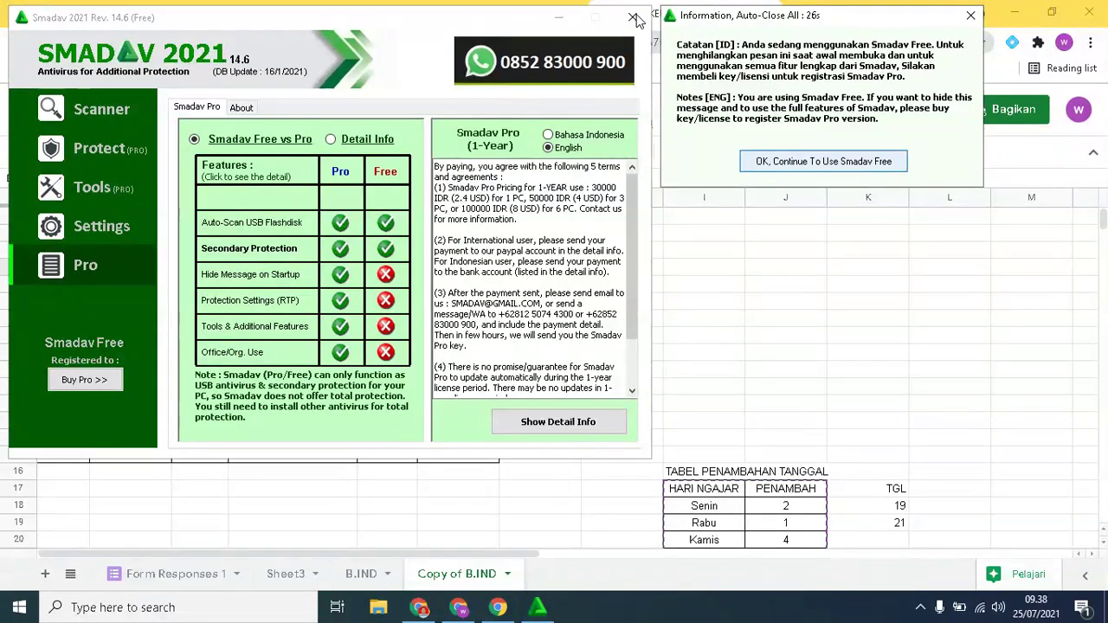
left_click(632, 19)
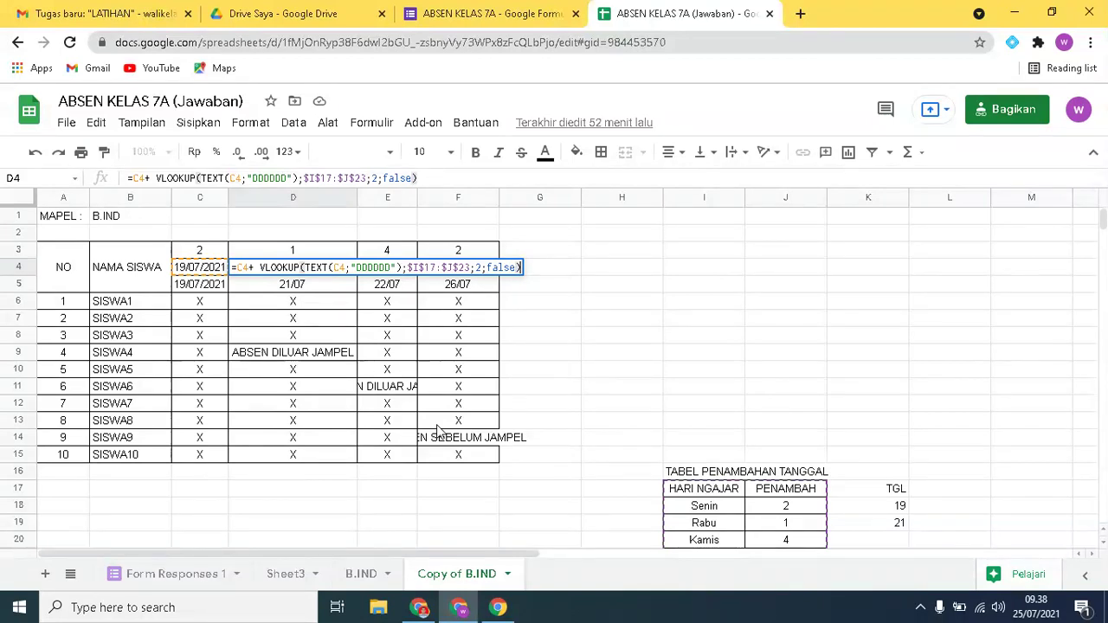
key("Return")
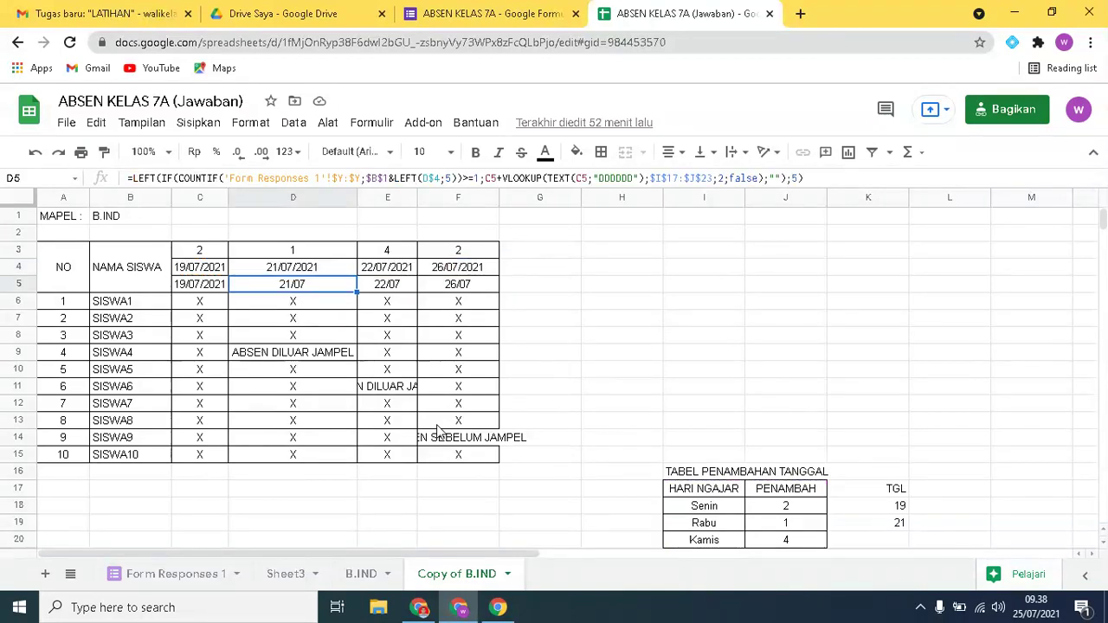
Step: Fill the date formula from D4 across E4 and F4
left_click(293, 269)
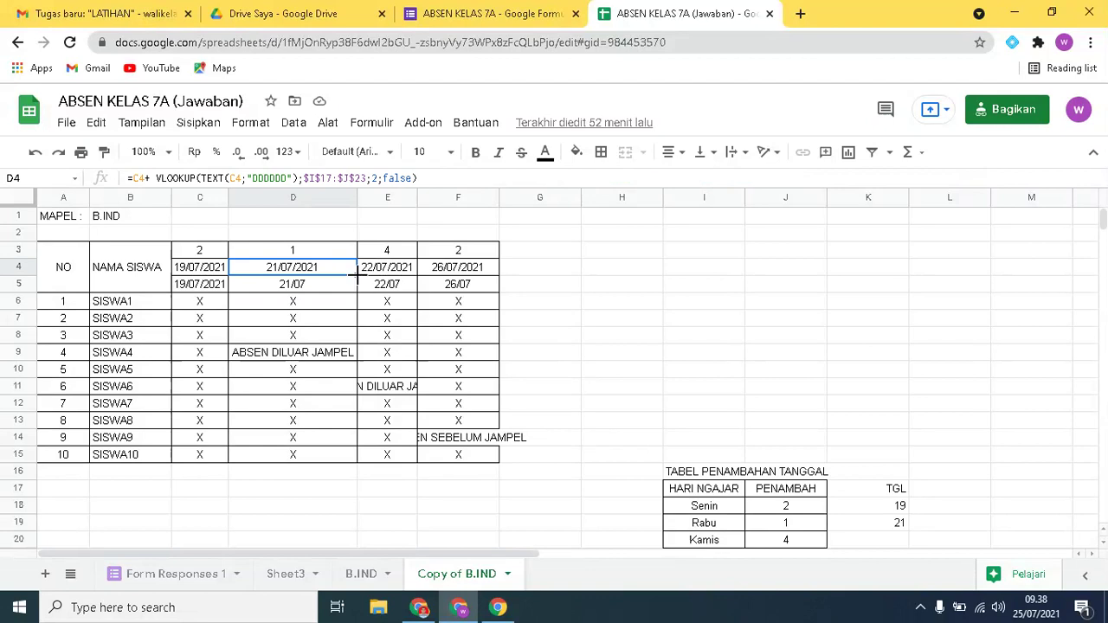
left_click_drag(356, 275, 501, 275)
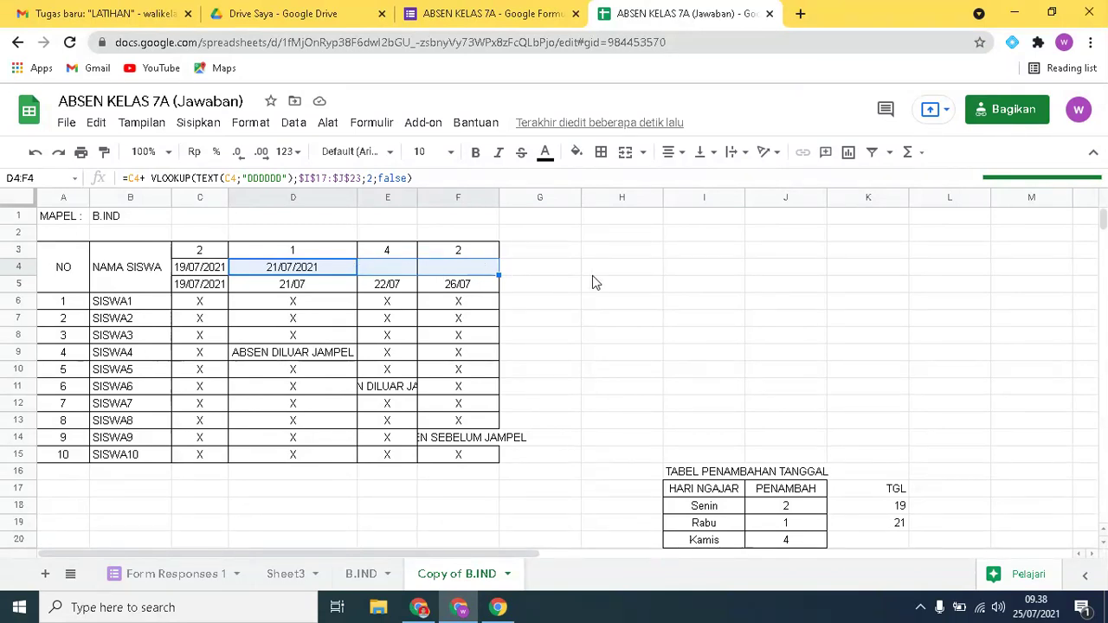
key("ctrl+Return")
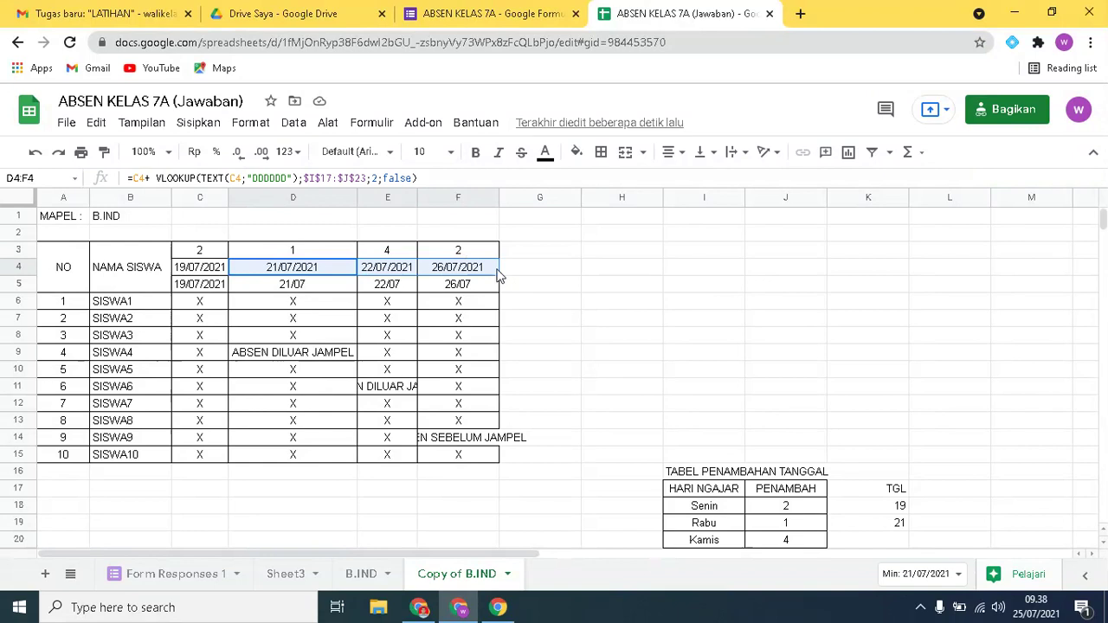
left_click(969, 271)
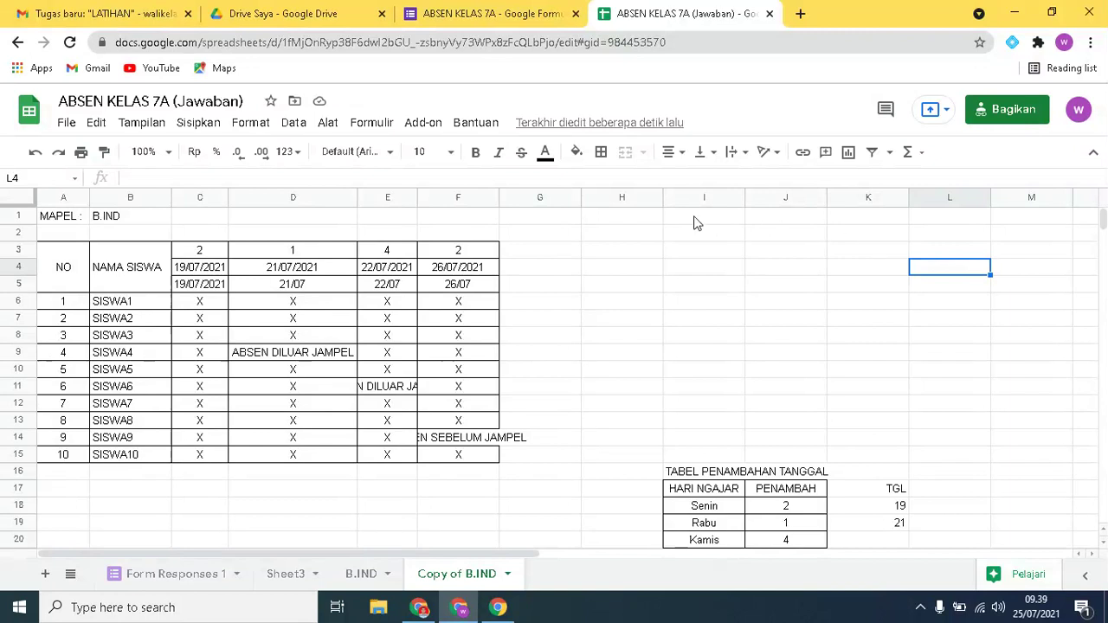
Step: Check how the previous-date reference shifts in the row 4 formulas across D4, E4 and F4
left_click(294, 270)
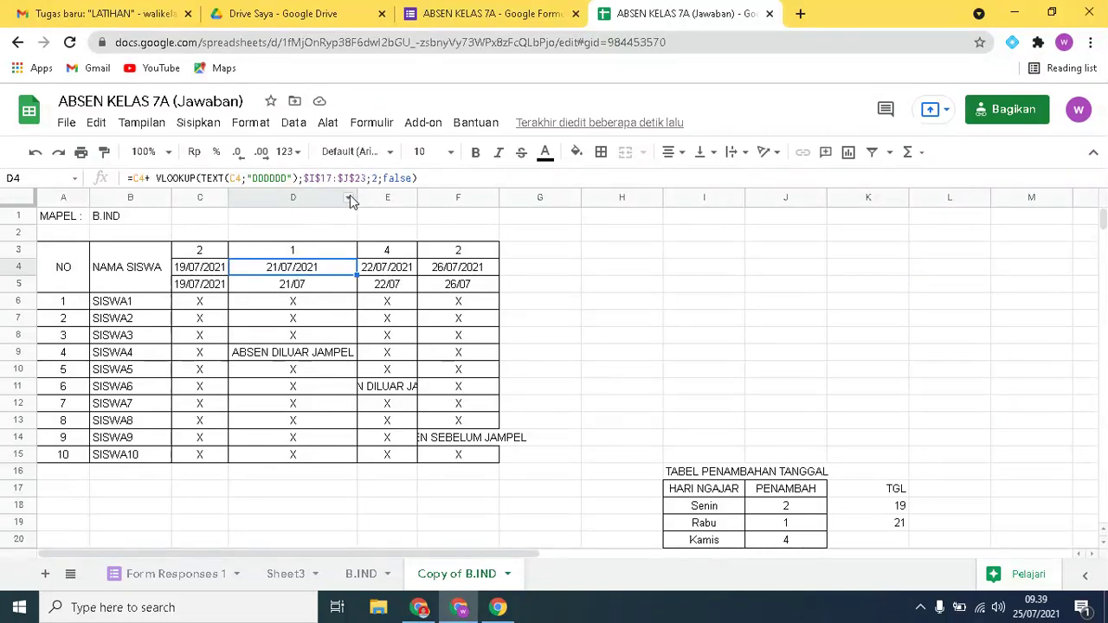
left_click(375, 271)
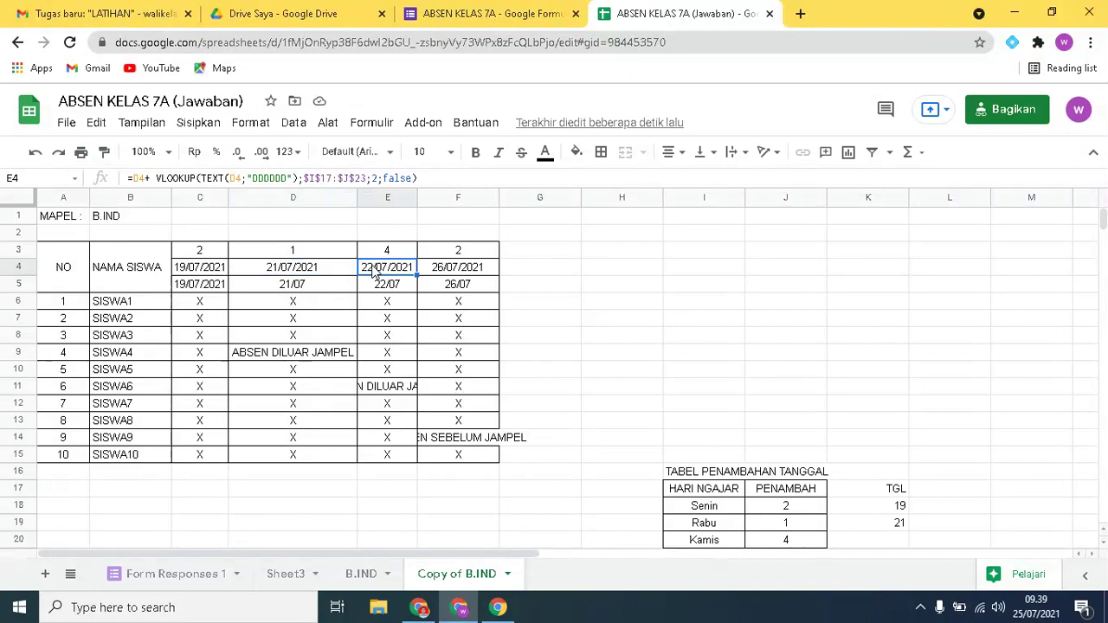
left_click(442, 274)
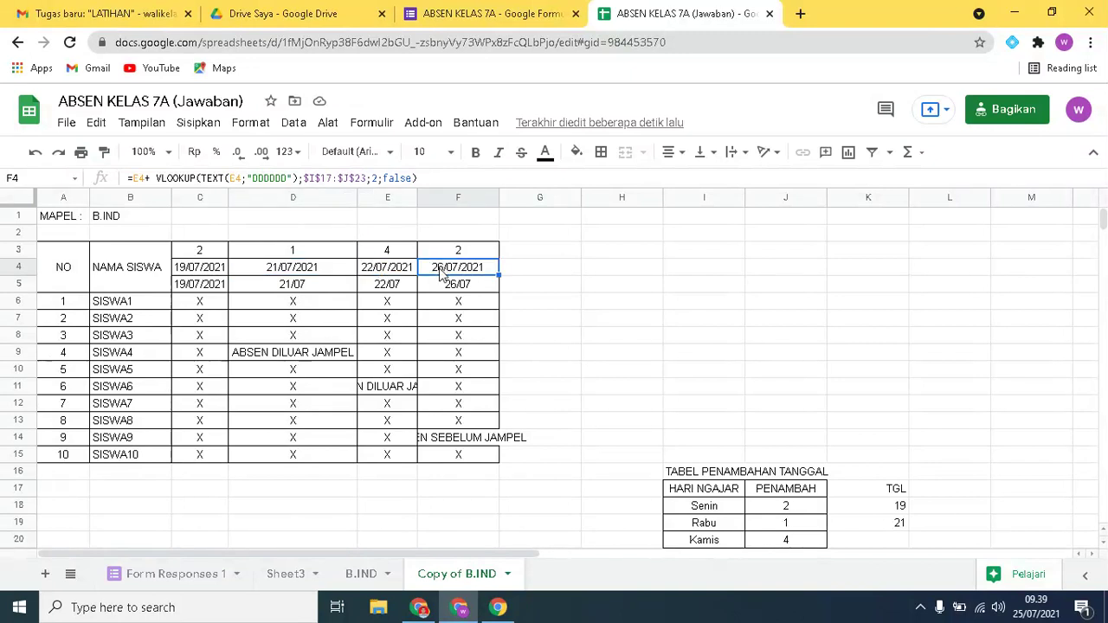
left_click(314, 252)
left_click(257, 273)
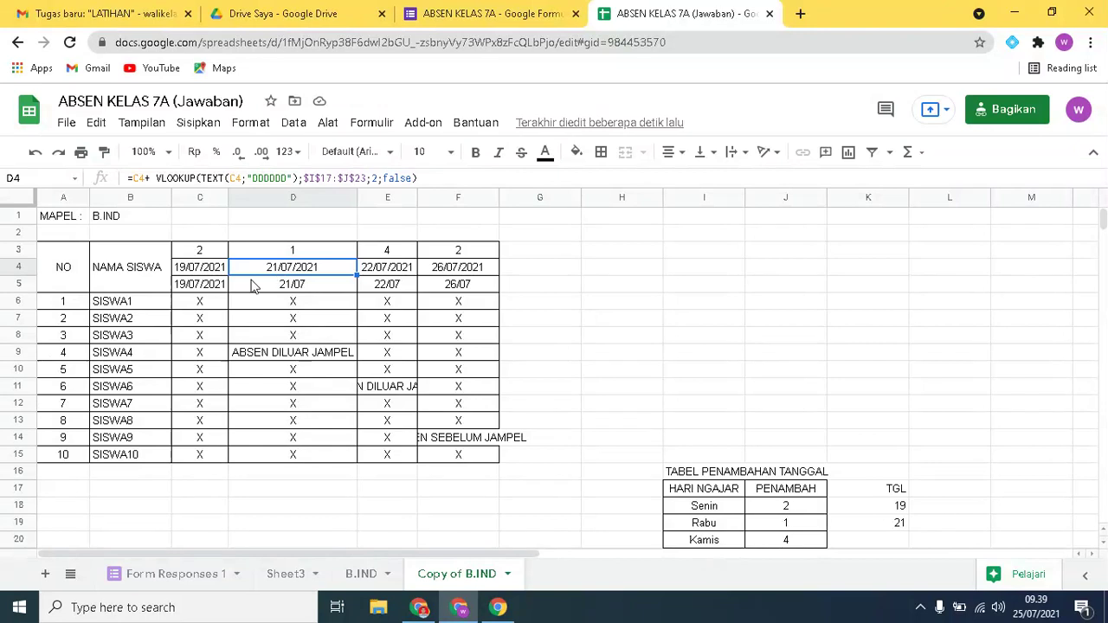
Step: Compare the dates in row 4 with the start date in C5 and the LEFT/IF/COUNTIF formula in D5
left_click(16, 268)
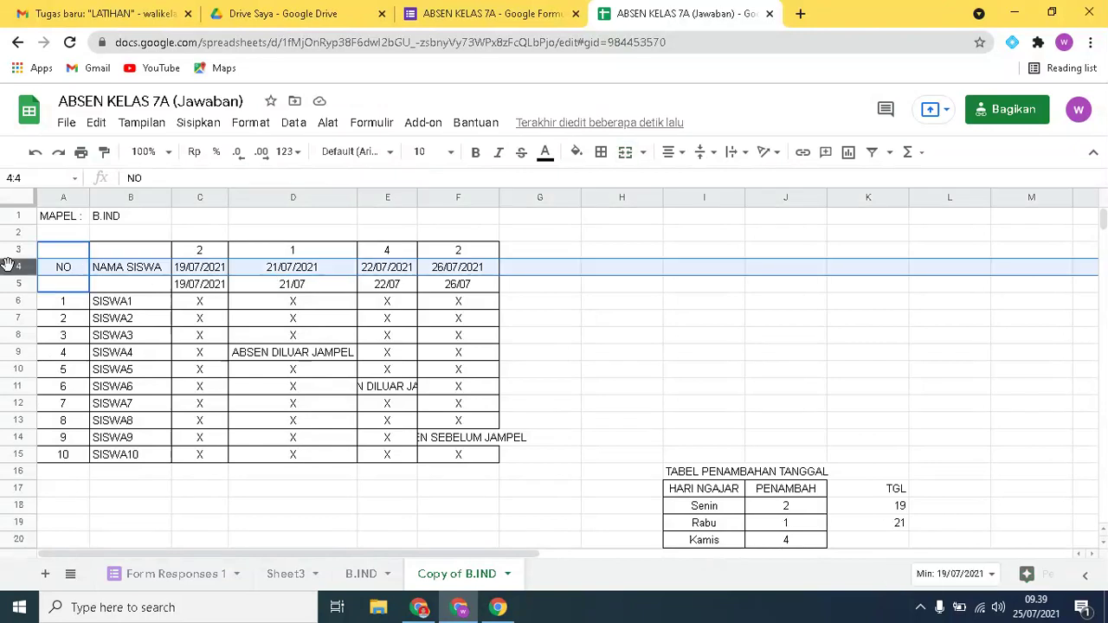
left_click(262, 288)
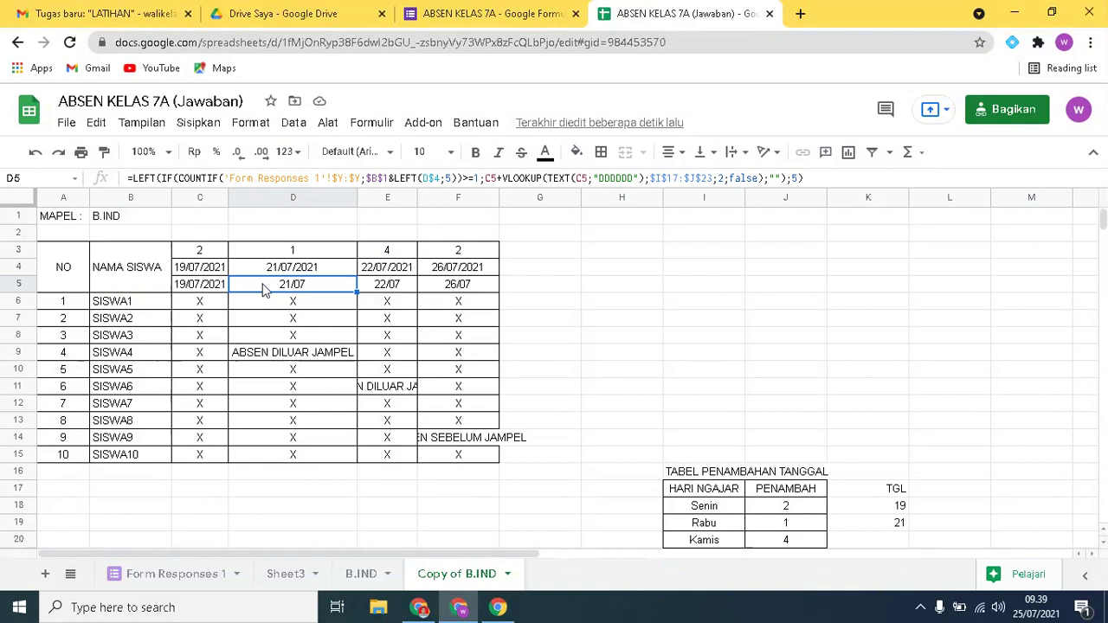
left_click(190, 288)
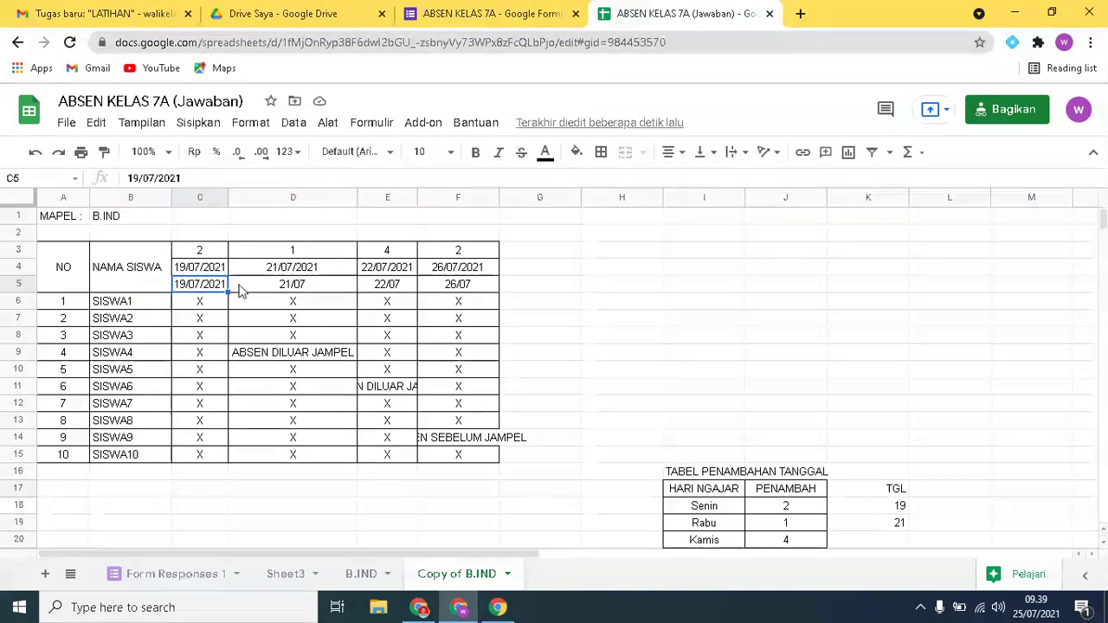
left_click(245, 288)
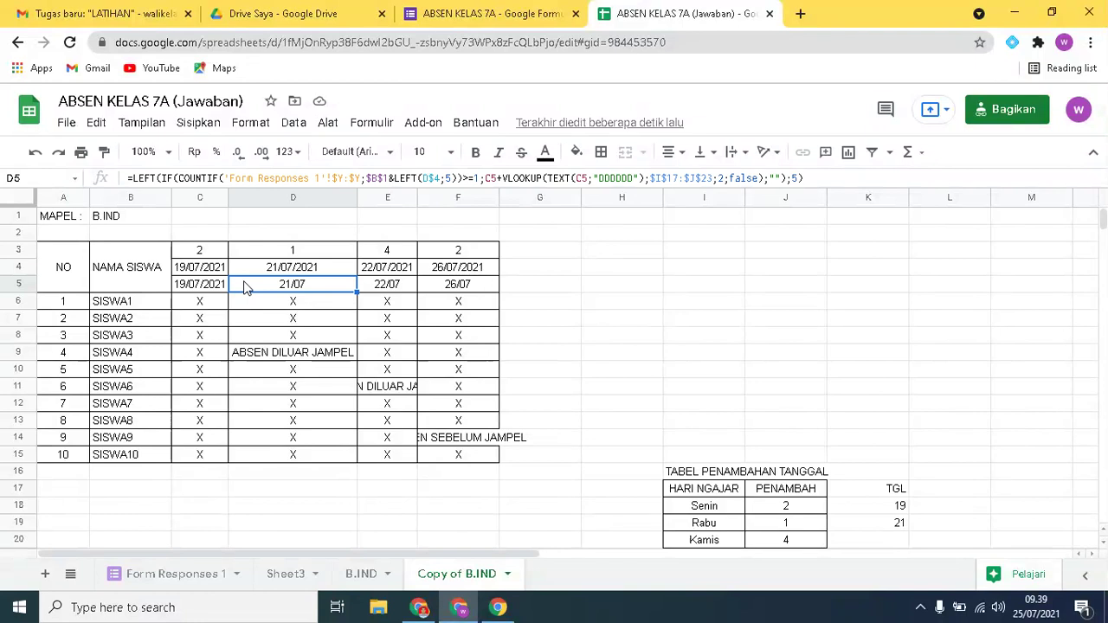
Step: Extend the date formula from F4 across row 4 through I4
left_click(459, 273)
left_click_drag(564, 274, 683, 257)
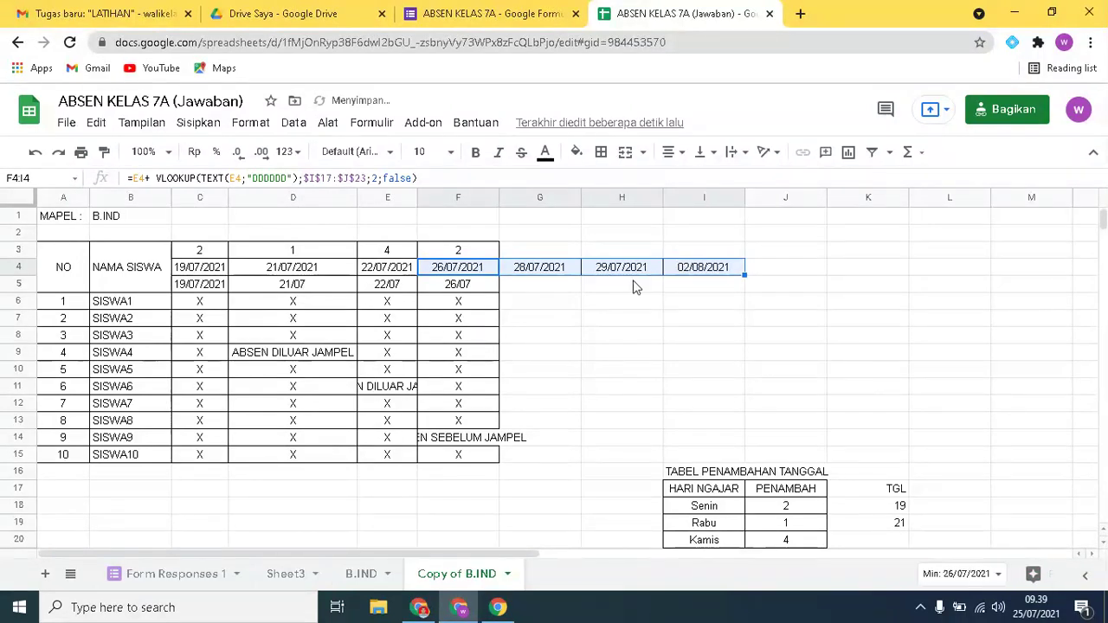
Step: Examine the conditional date formulas in F5 and D5 alongside the blank cell G5 under the next lesson date
left_click(456, 292)
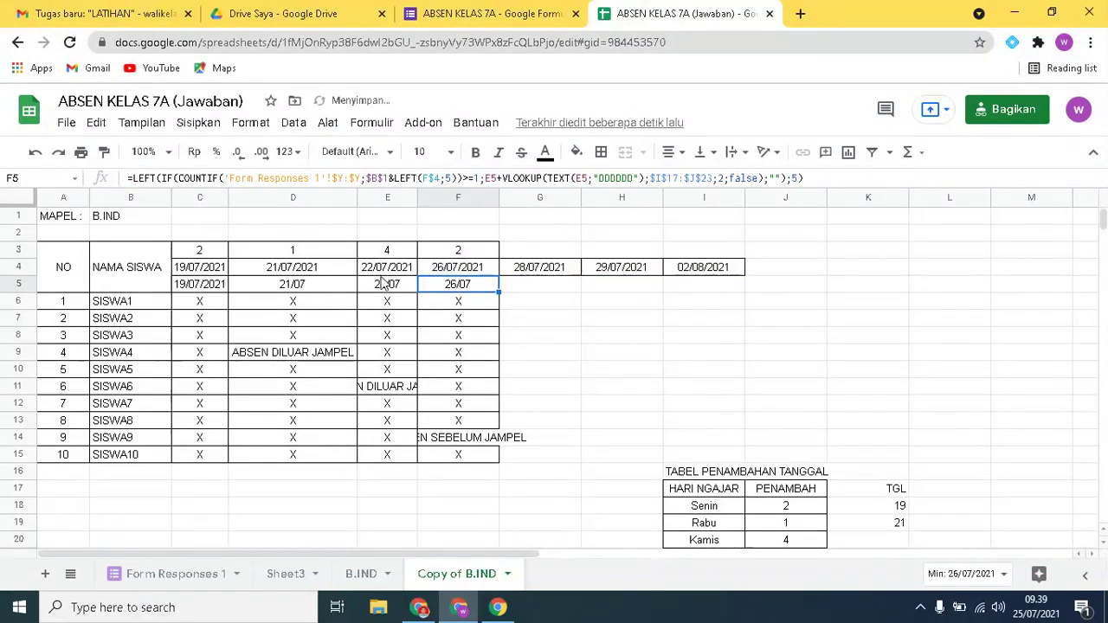
left_click(270, 293)
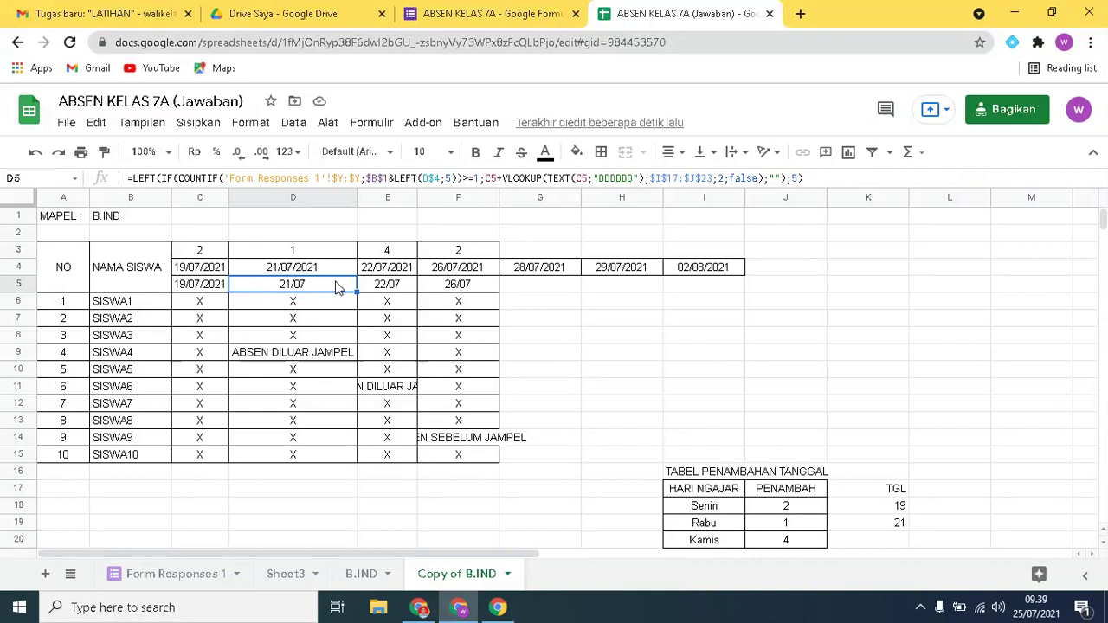
left_click(525, 285)
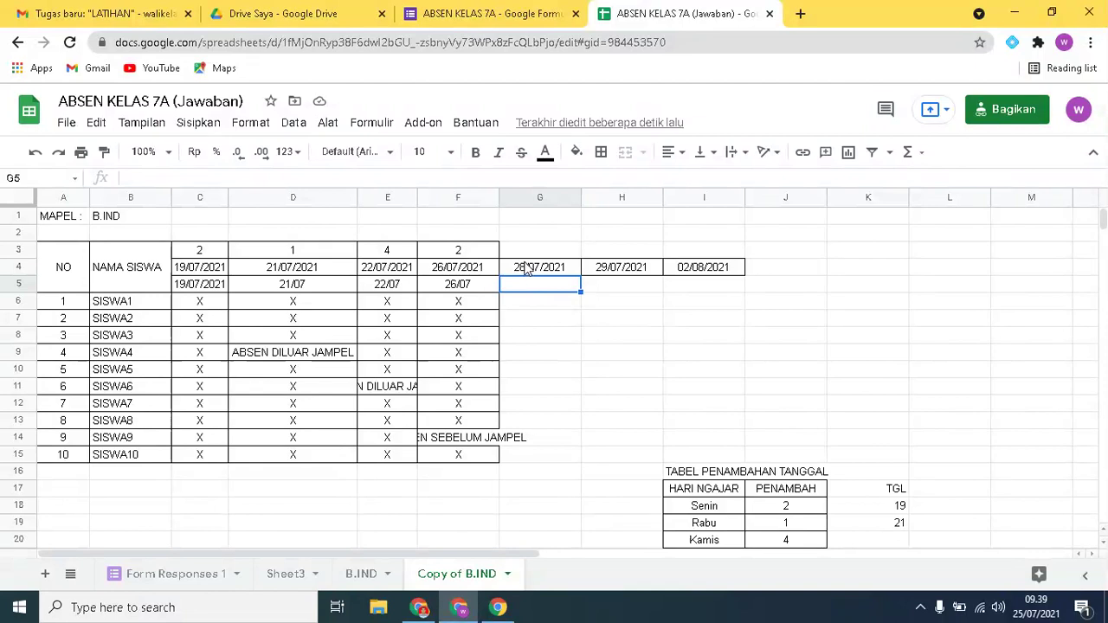
left_click(469, 286)
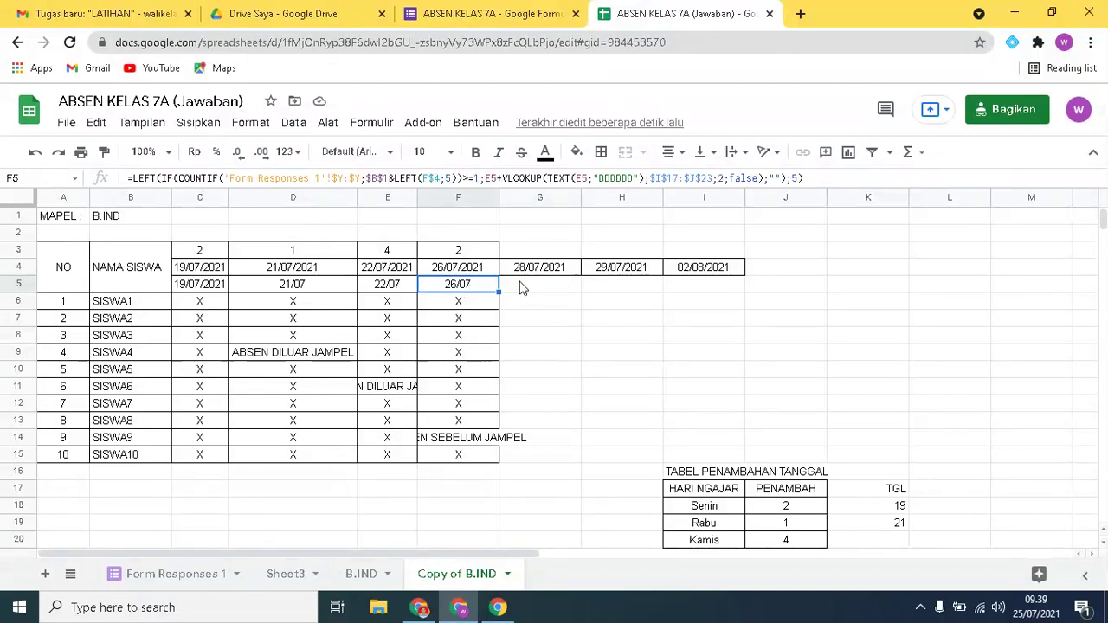
left_click(522, 288)
left_click(490, 287)
left_click(513, 283)
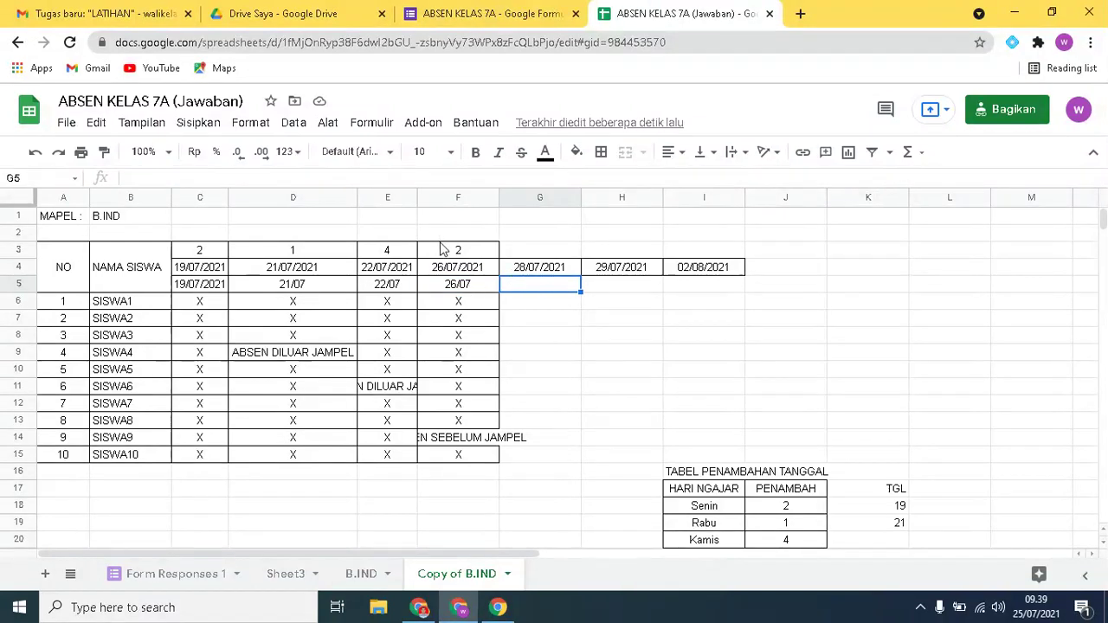
Step: Fill the conditional date formula from F5 into G5
left_click(462, 292)
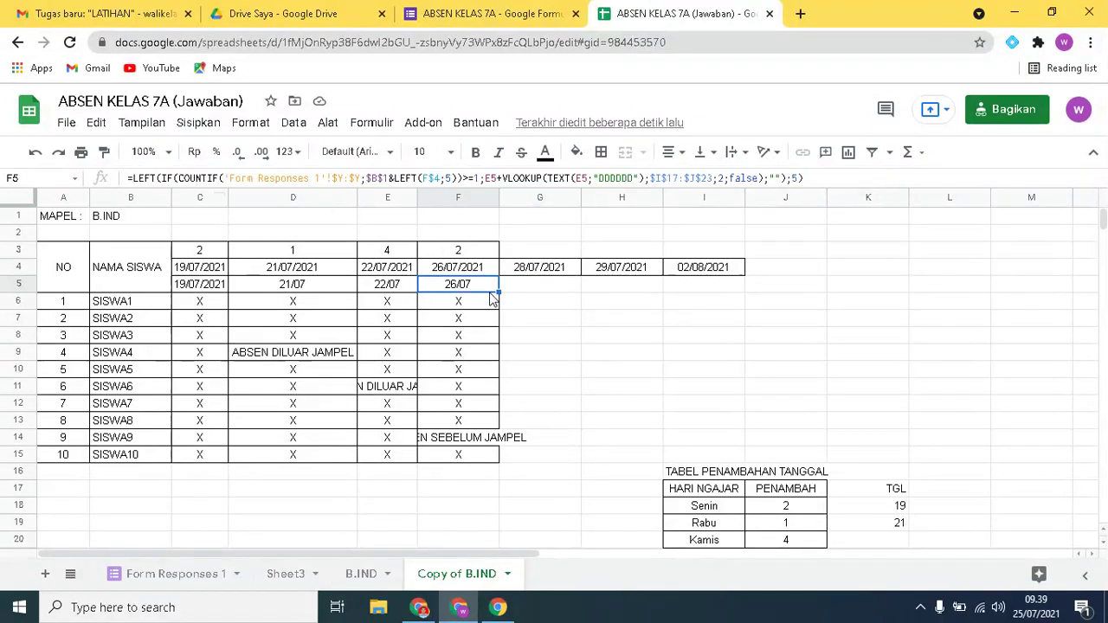
left_click_drag(500, 292, 574, 288)
left_click(565, 283)
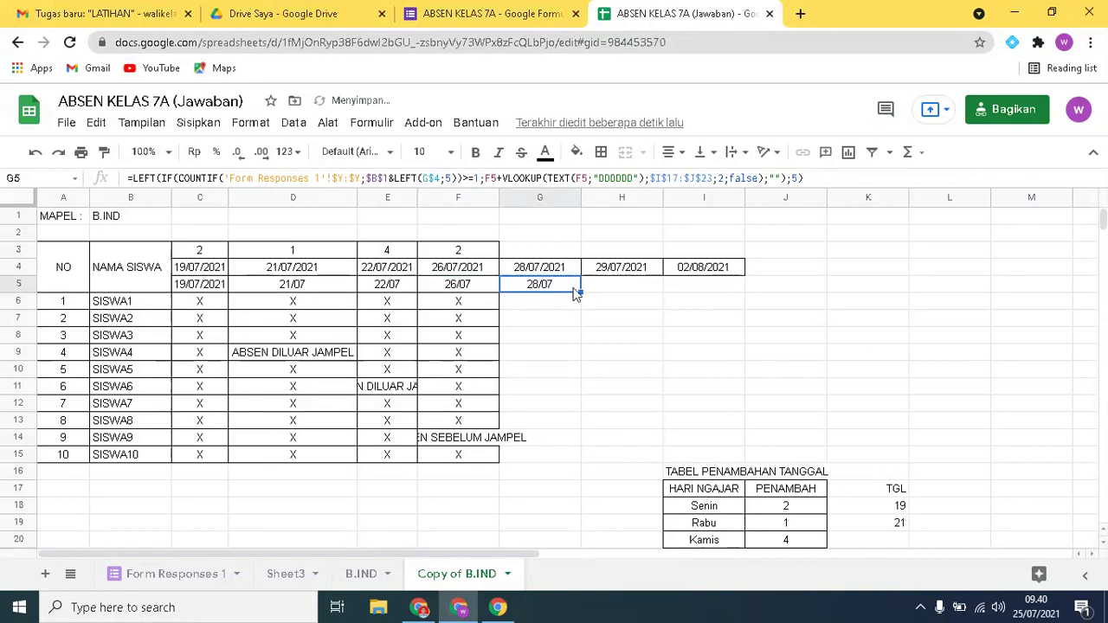
Step: Extend the conditional date formula from G5 across row 5 through I5
left_click_drag(581, 293, 702, 299)
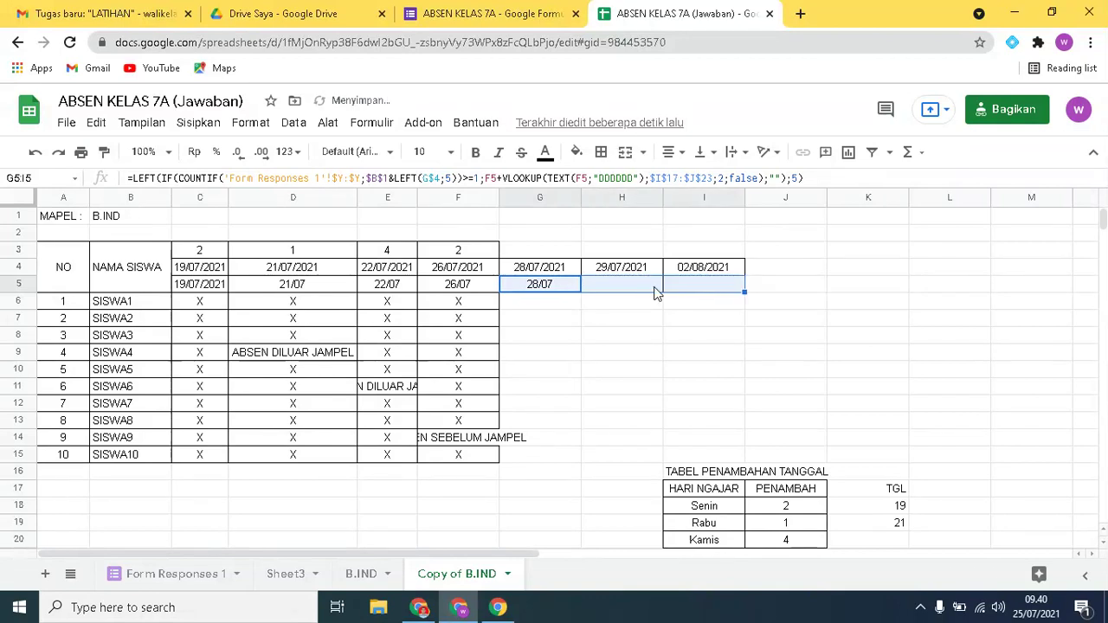
left_click(631, 286)
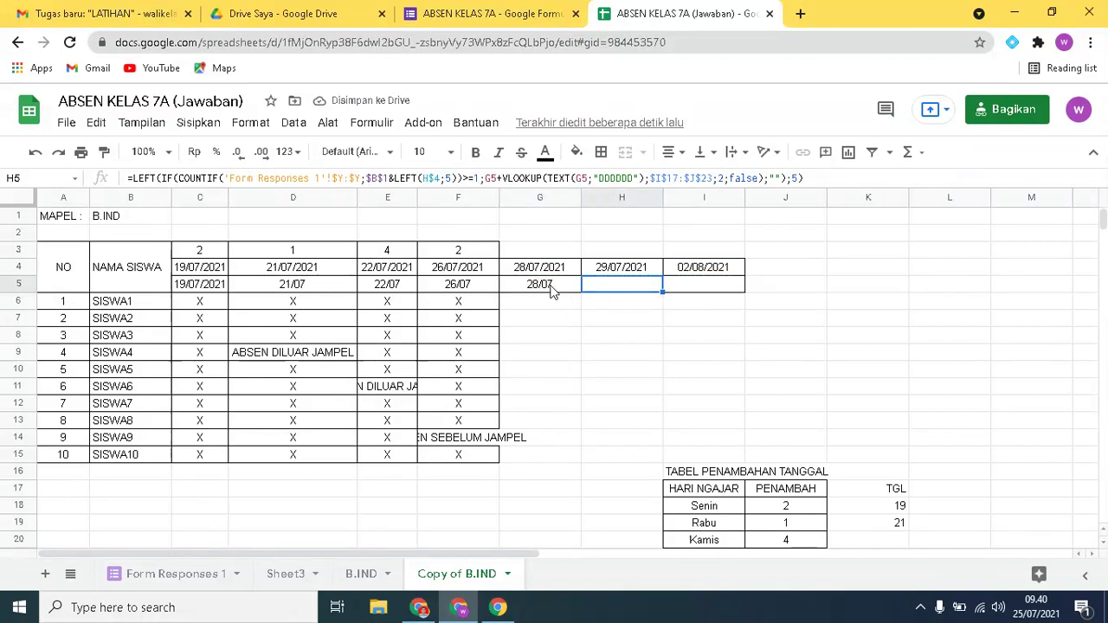
left_click(550, 291)
left_click(603, 287)
Step: Check the newest response's timestamp in A11 of Form Responses 1 against the Copy of B.IND date columns and teaching-day table
left_click(156, 578)
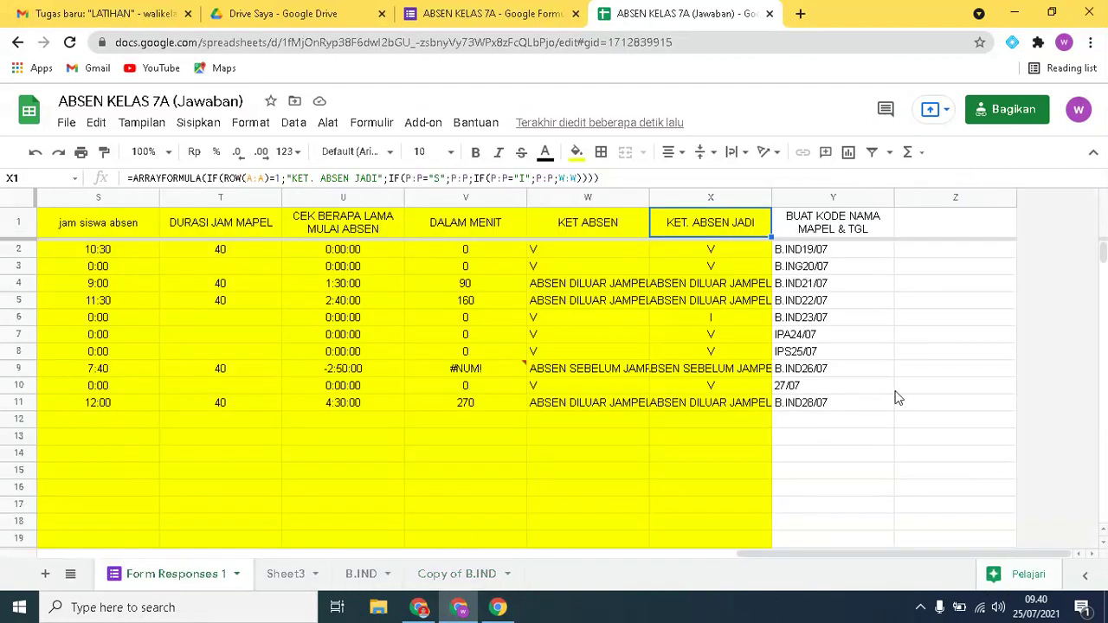
left_click_drag(774, 545, 17, 586)
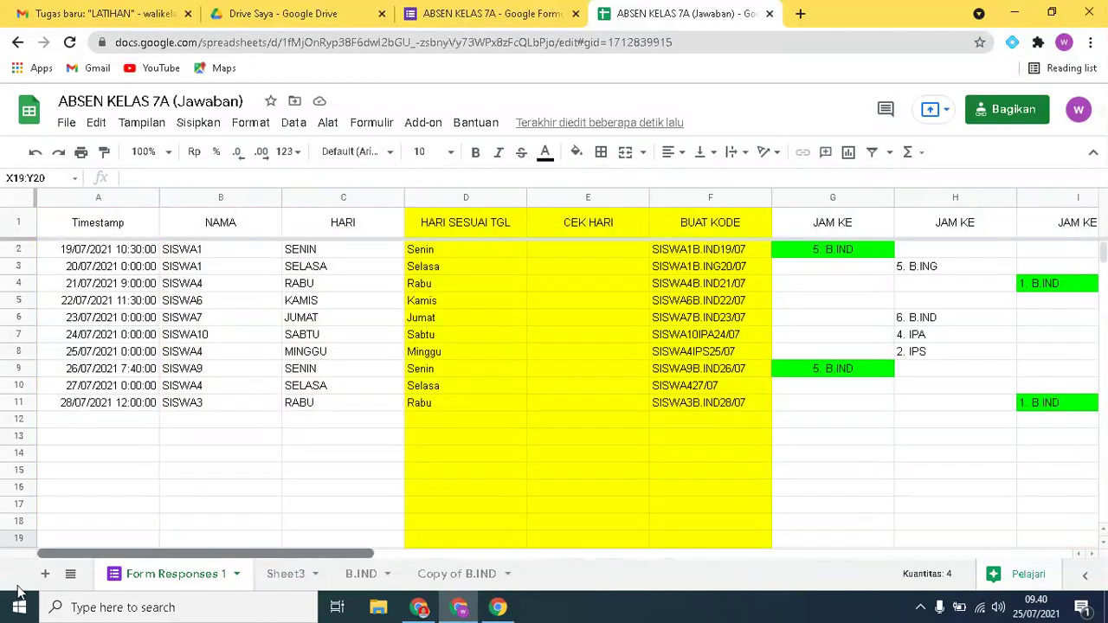
left_click(94, 401)
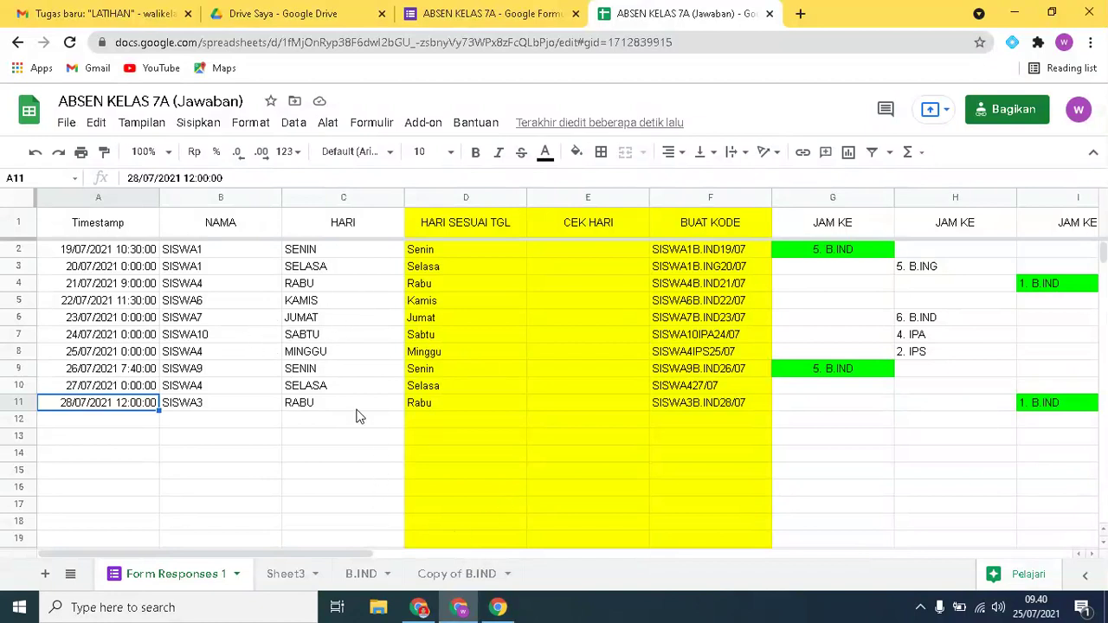
left_click(457, 574)
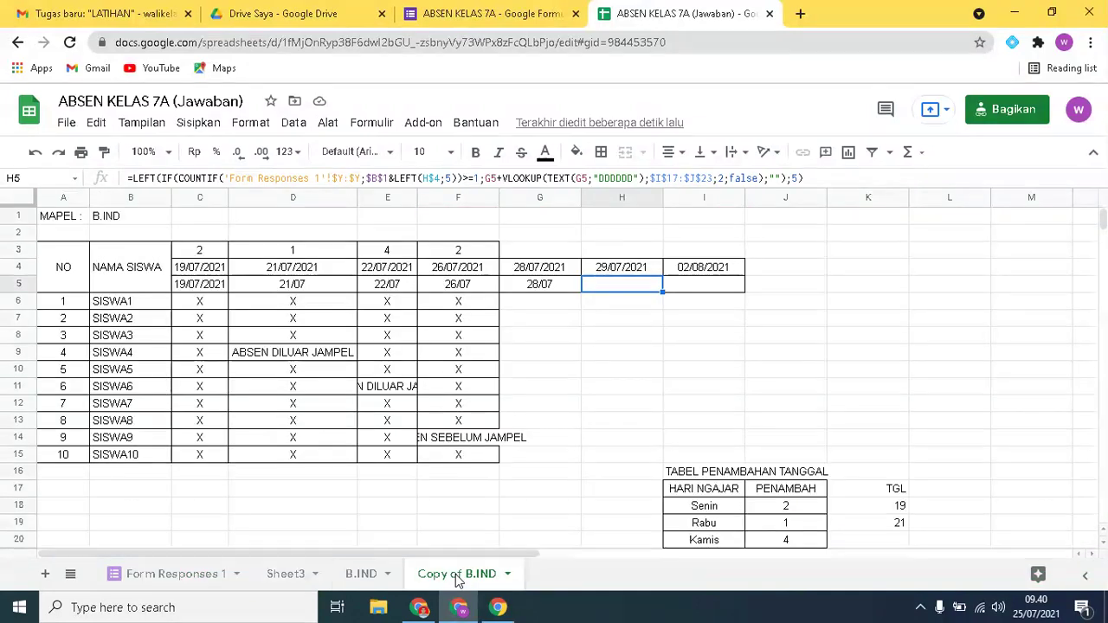
left_click(530, 304)
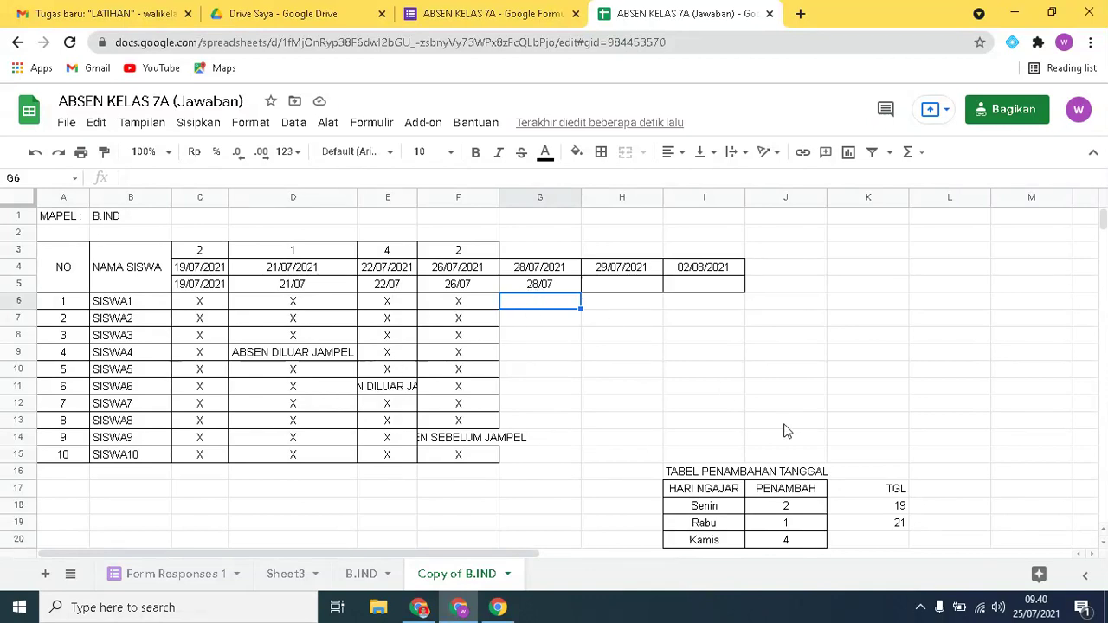
left_click(732, 509)
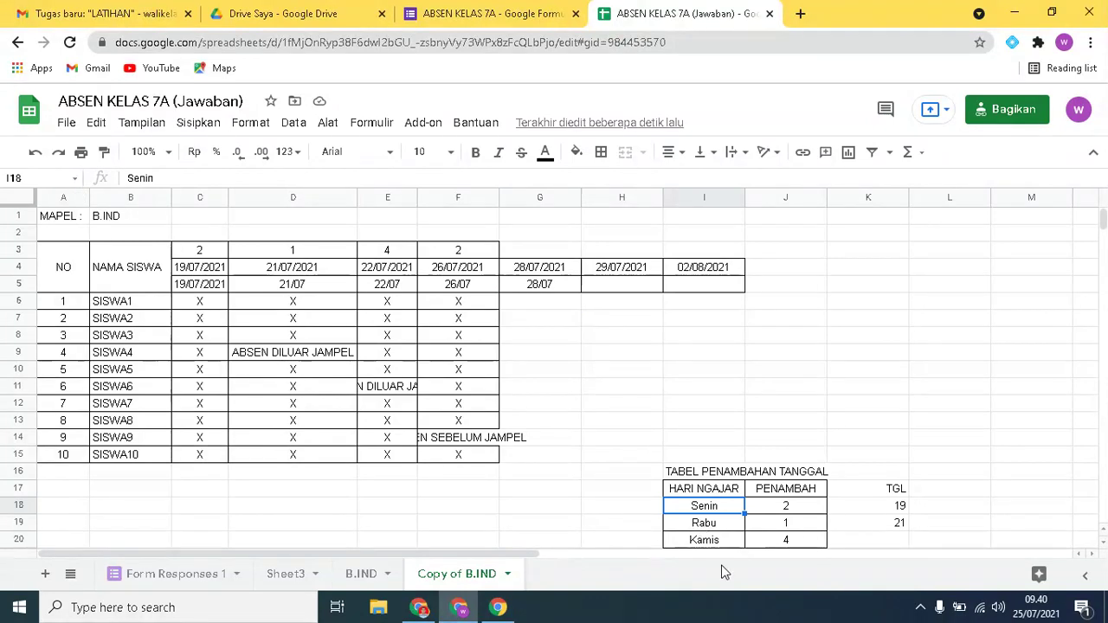
Step: Compare the attendance formula in F6 with the conditional date formulas in F5 through I5
left_click(524, 304)
left_click(477, 294)
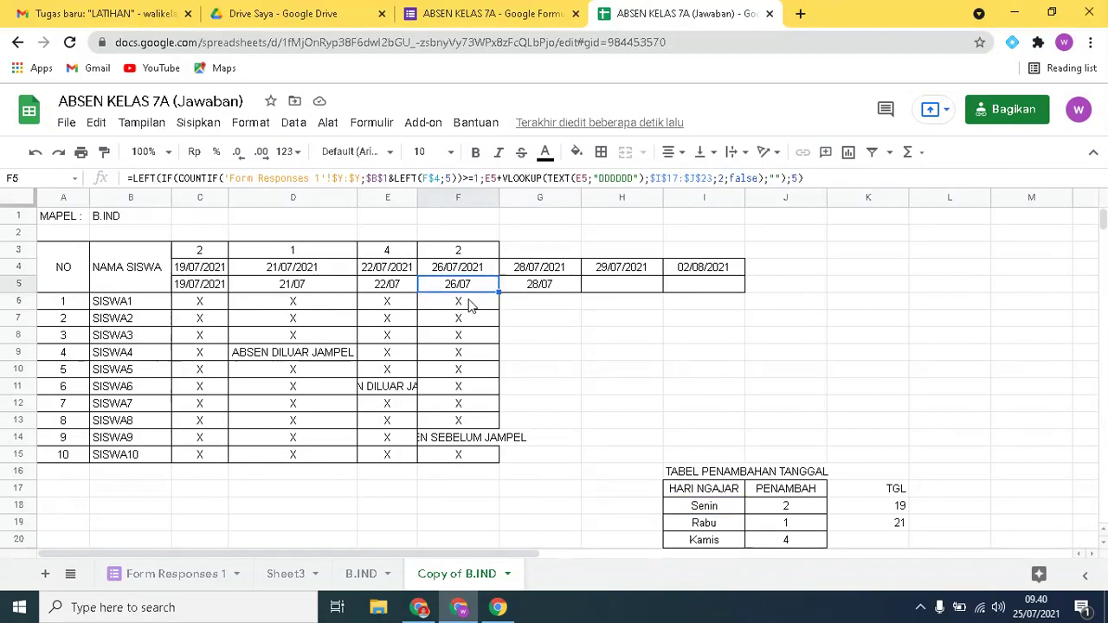
left_click(474, 303)
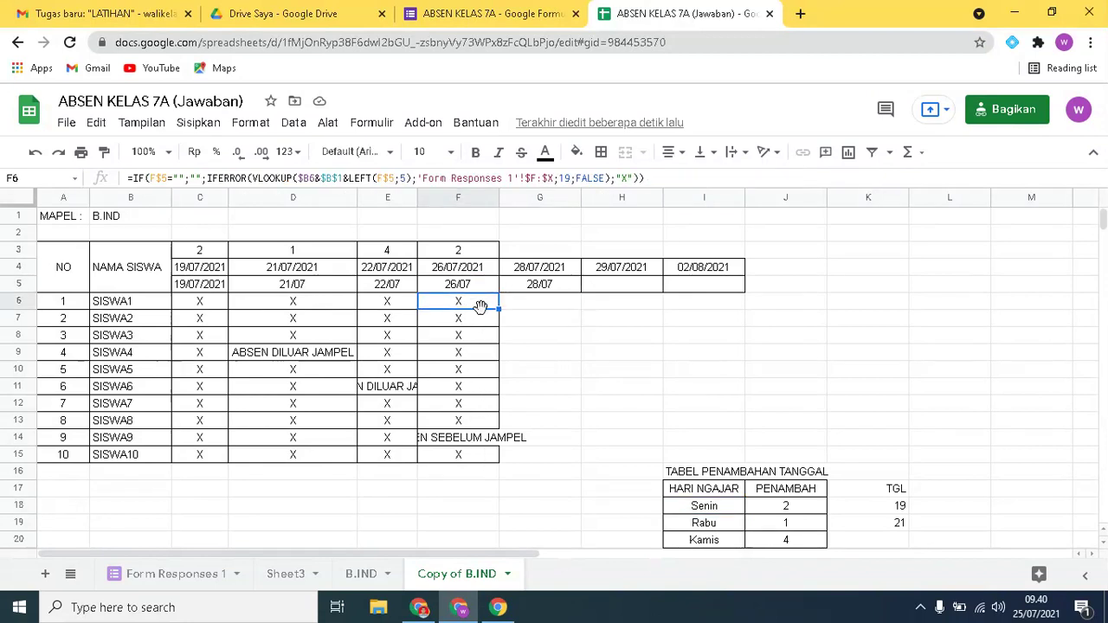
left_click(538, 289)
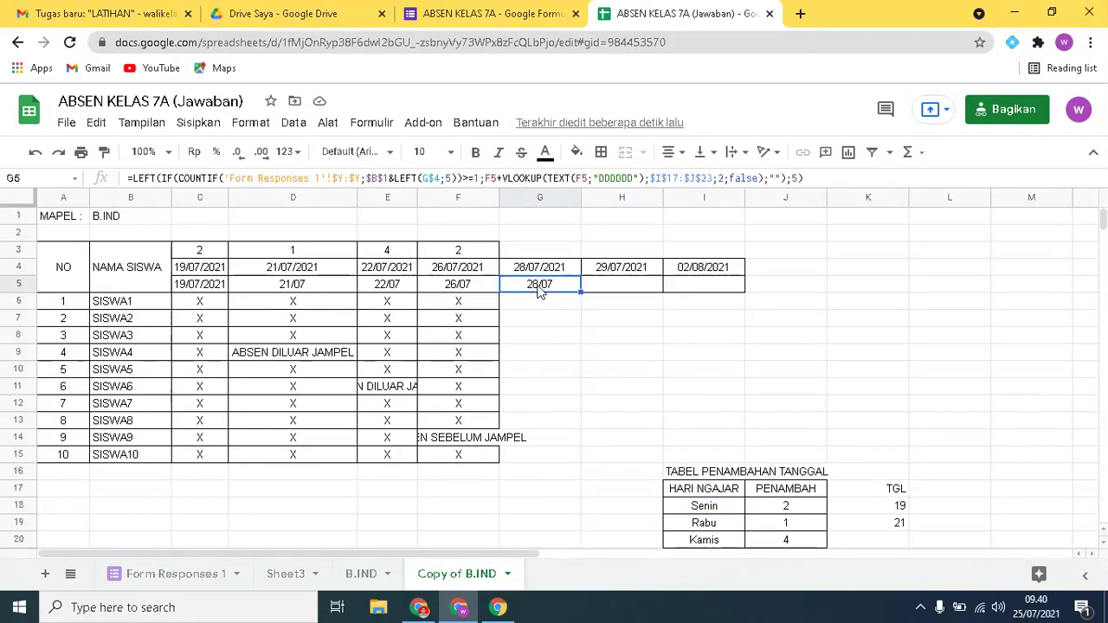
left_click(605, 288)
left_click(717, 288)
left_click(545, 288)
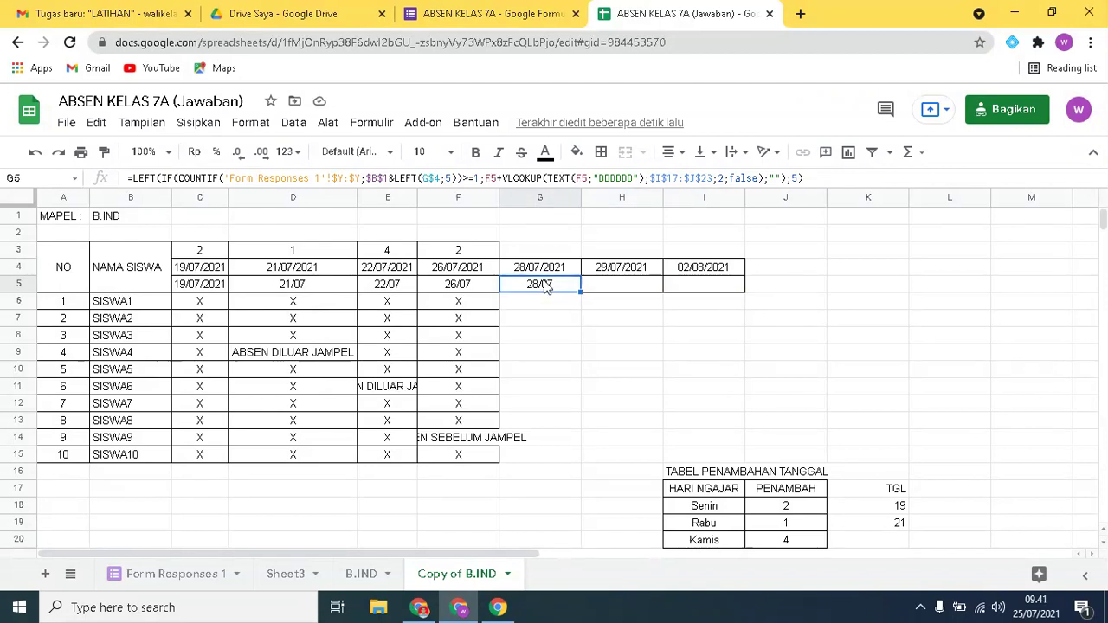
Step: Examine the subject in B1, the COUNTIF formula in D5 and the subject-and-date codes it checks in Form Responses 1 column Y
left_click(97, 223)
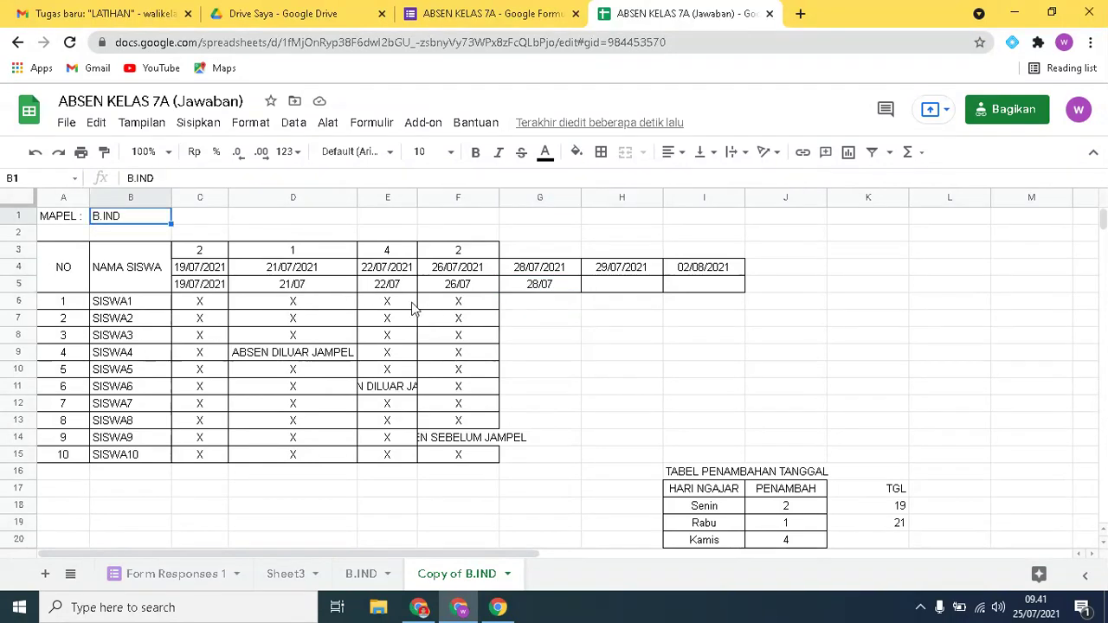
left_click(322, 285)
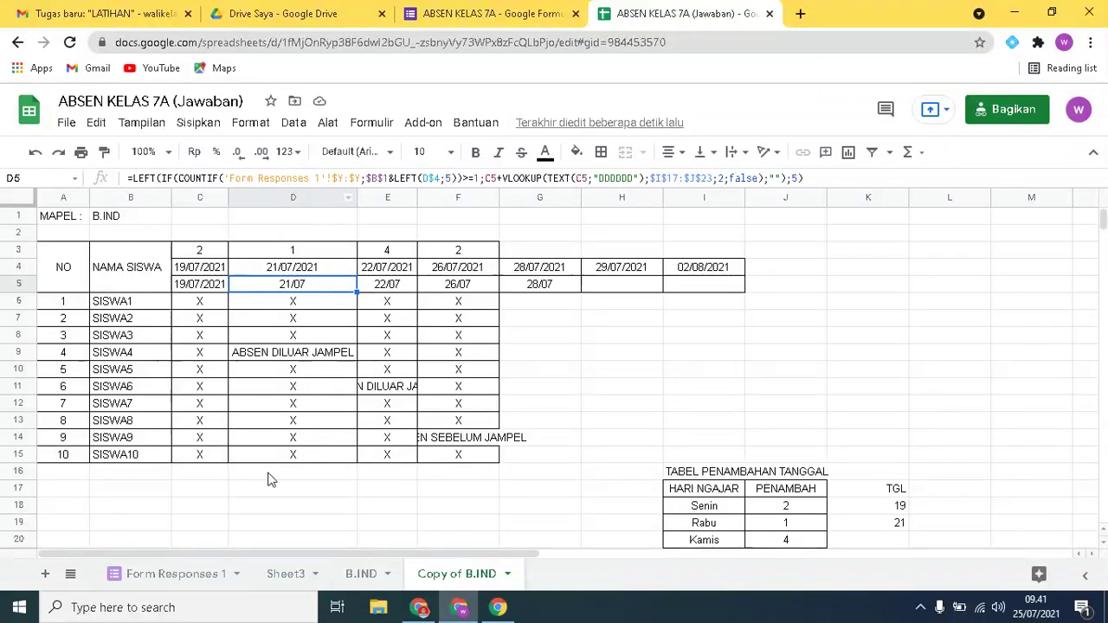
left_click(184, 578)
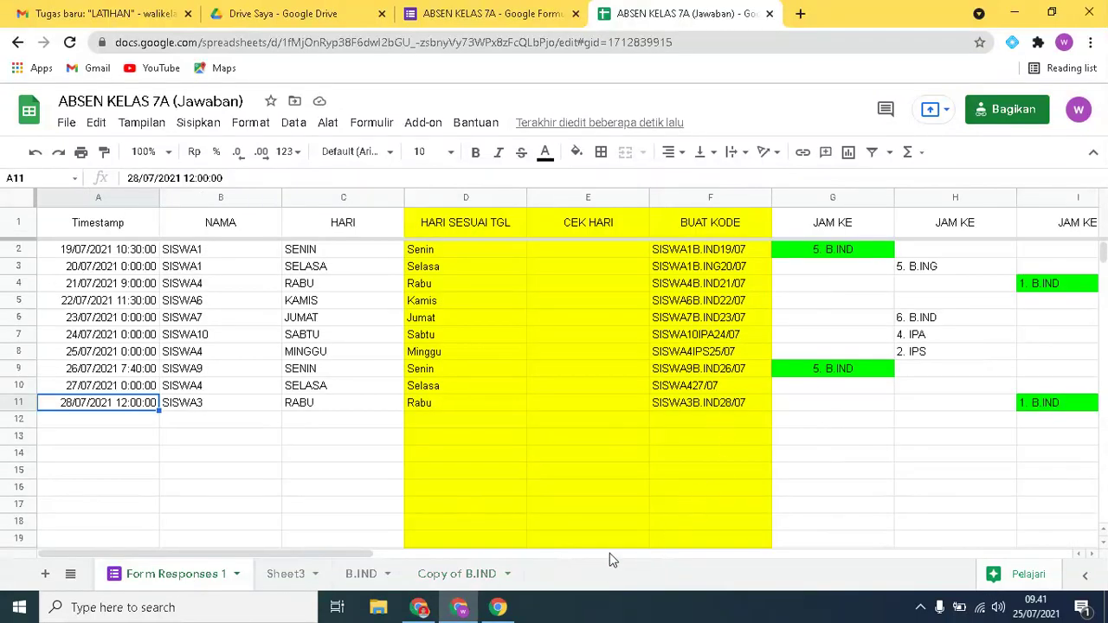
left_click_drag(349, 553, 1058, 573)
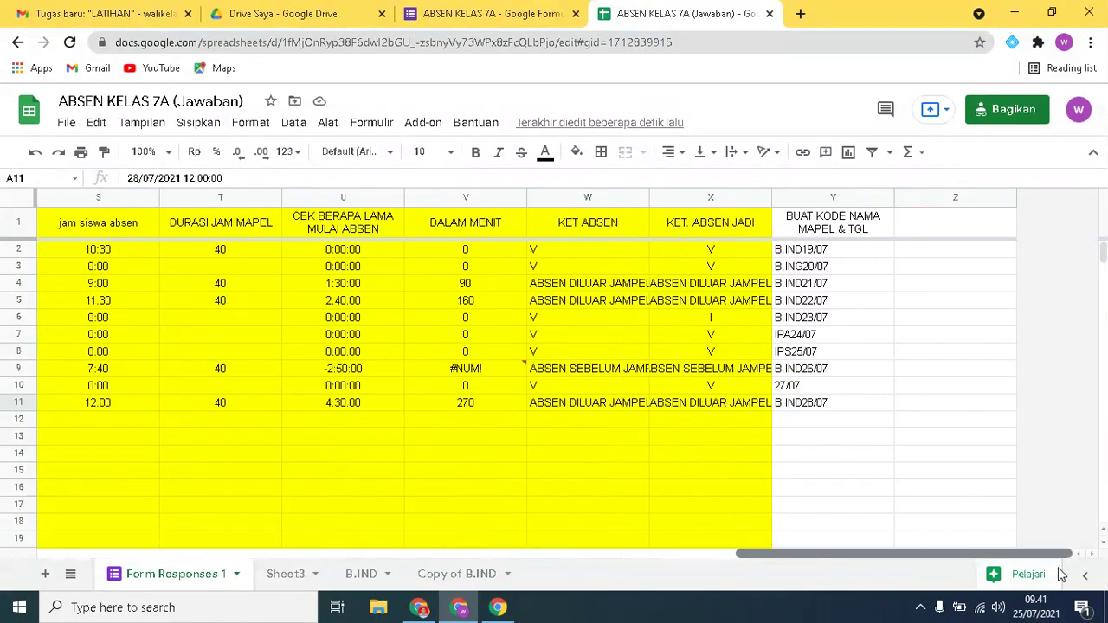
left_click(848, 232)
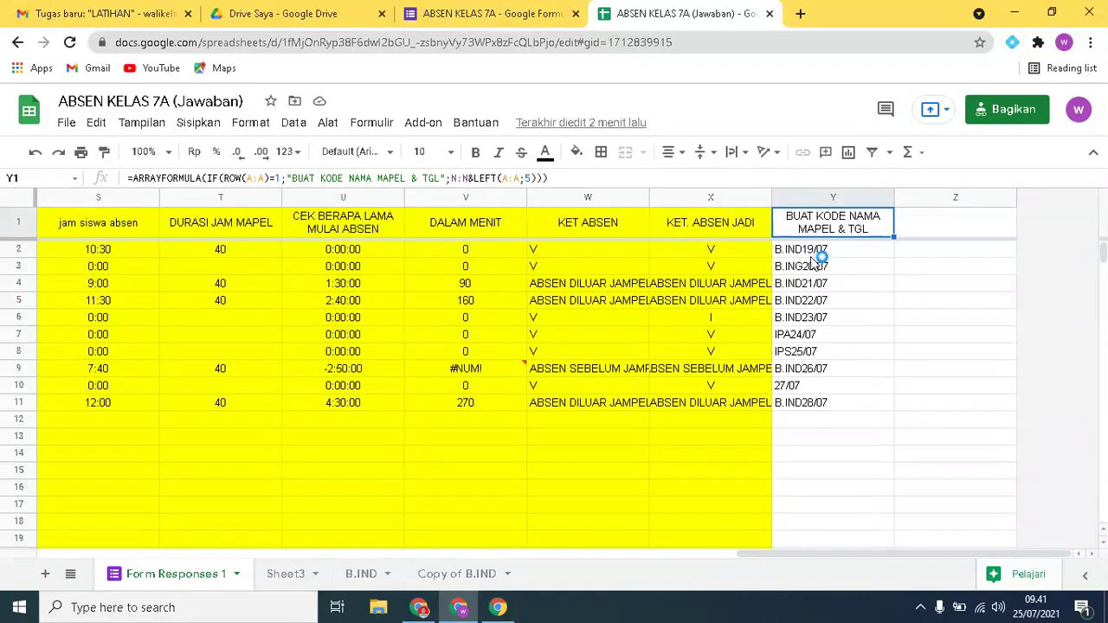
left_click(808, 404)
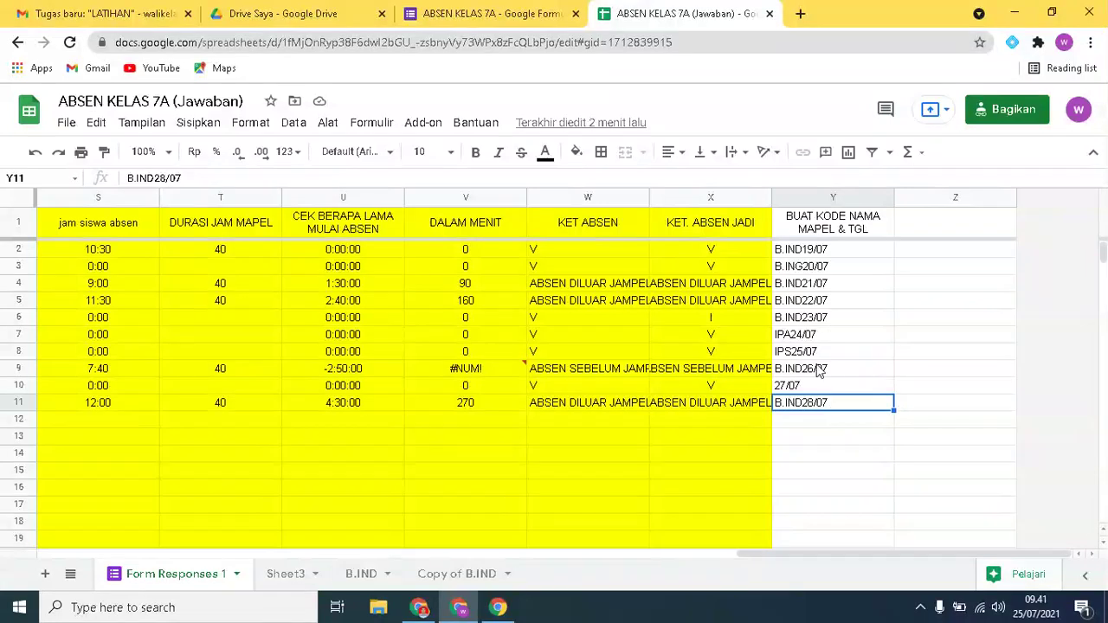
left_click(816, 227)
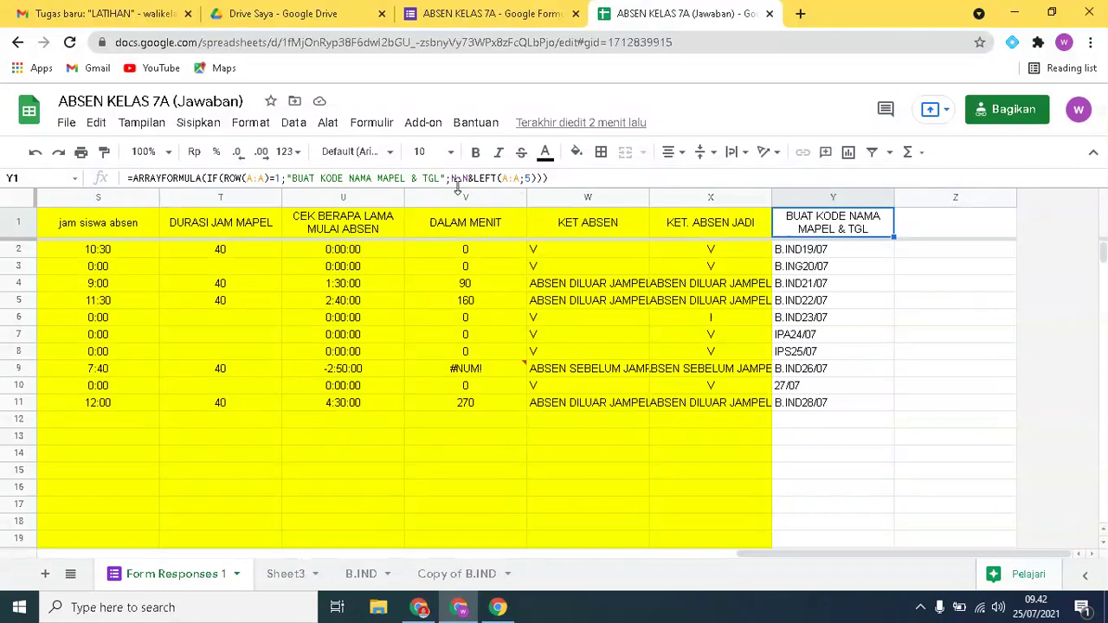
Step: Review the subject names in column N and timestamps in column A that the Y1 ARRAYFORMULA combines
left_click_drag(834, 554, 529, 562)
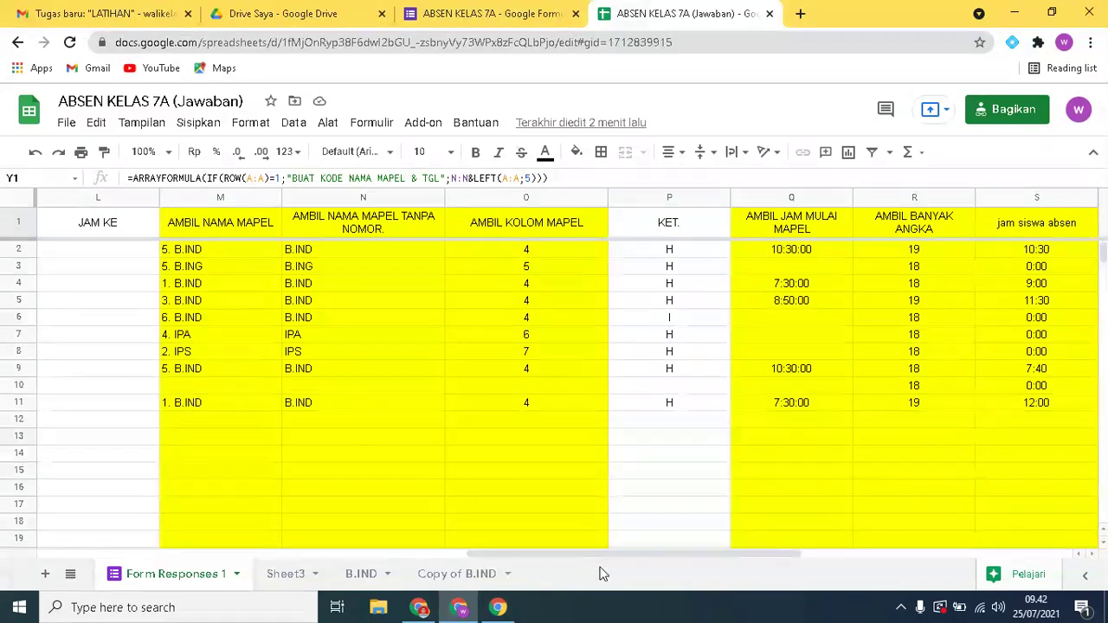
left_click_drag(540, 552, 921, 571)
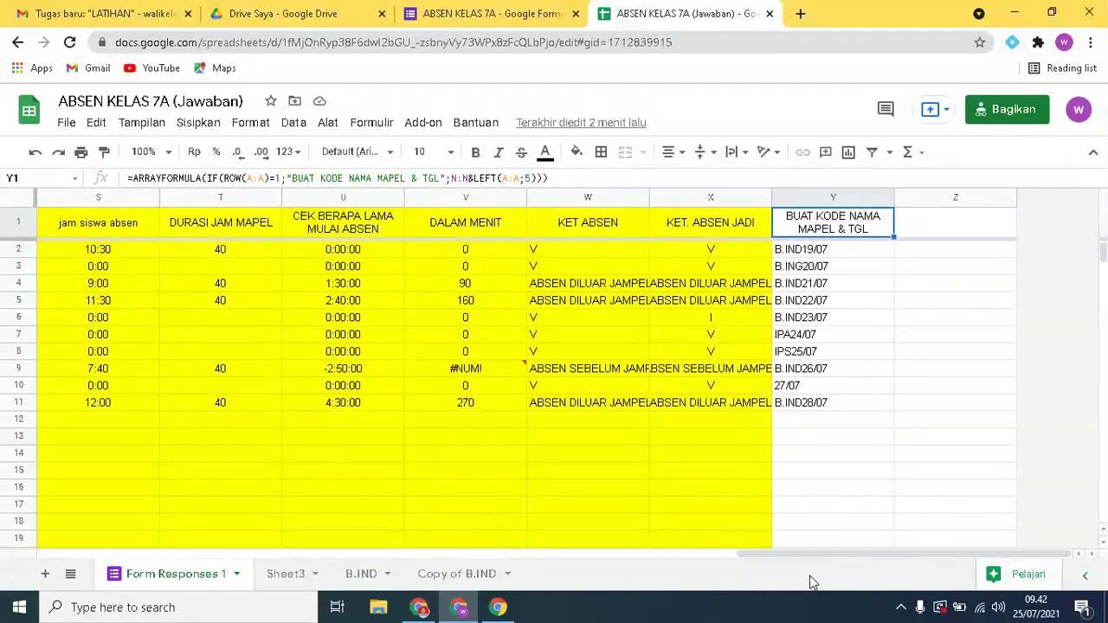
left_click_drag(821, 554, 34, 571)
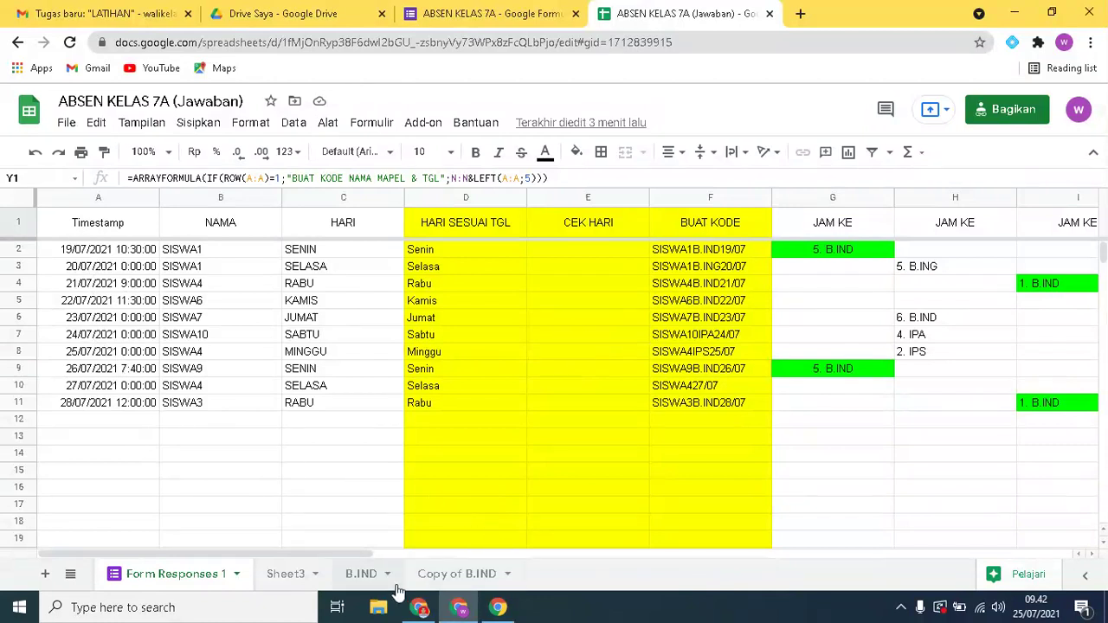
Step: Compare the row 4 dates in D4 and H4 on Copy of B.IND with the conditional formulas in D5 and H5
left_click(449, 580)
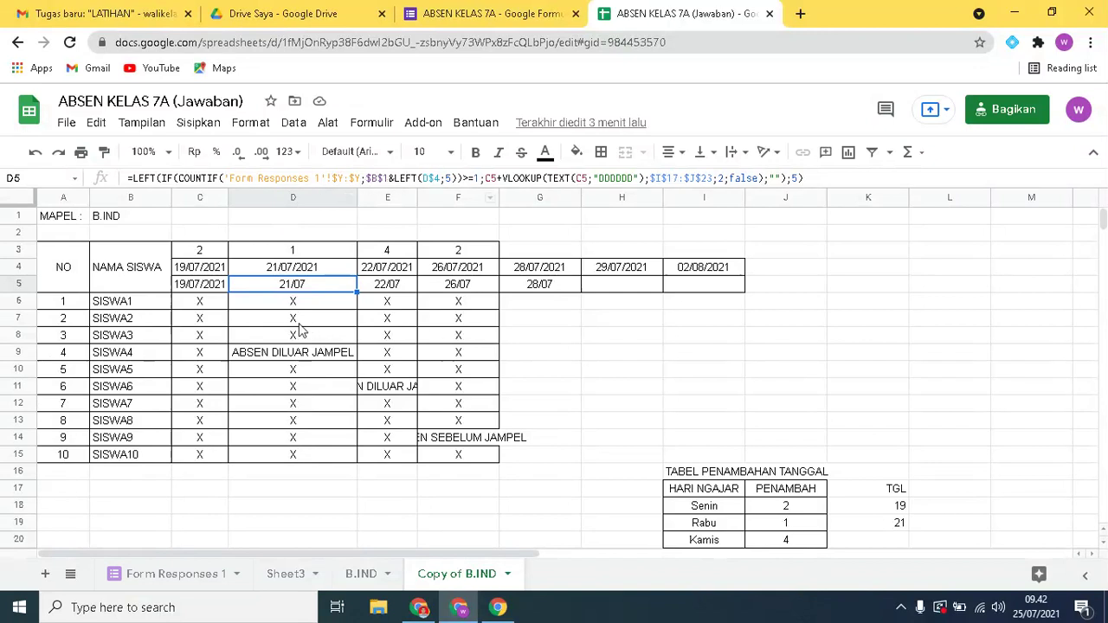
left_click(289, 268)
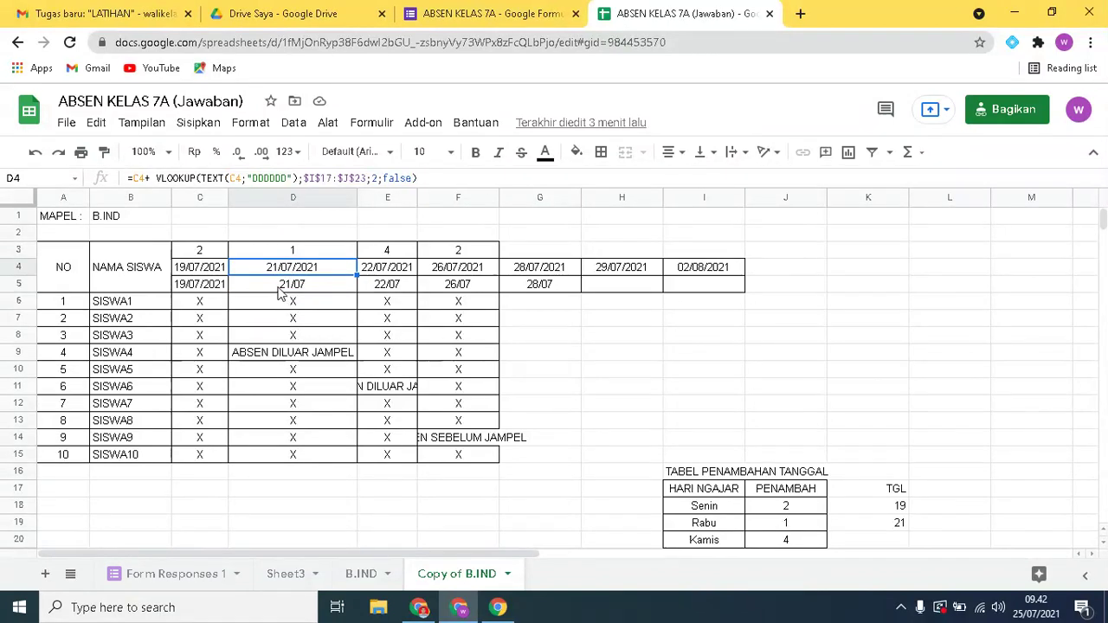
left_click(281, 289)
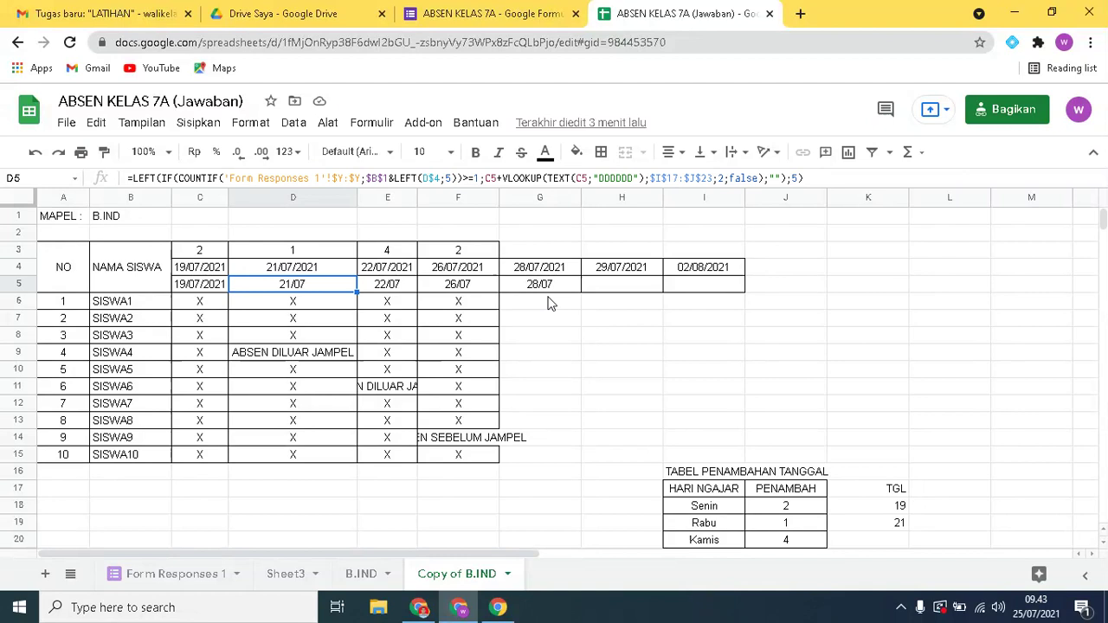
left_click(594, 293)
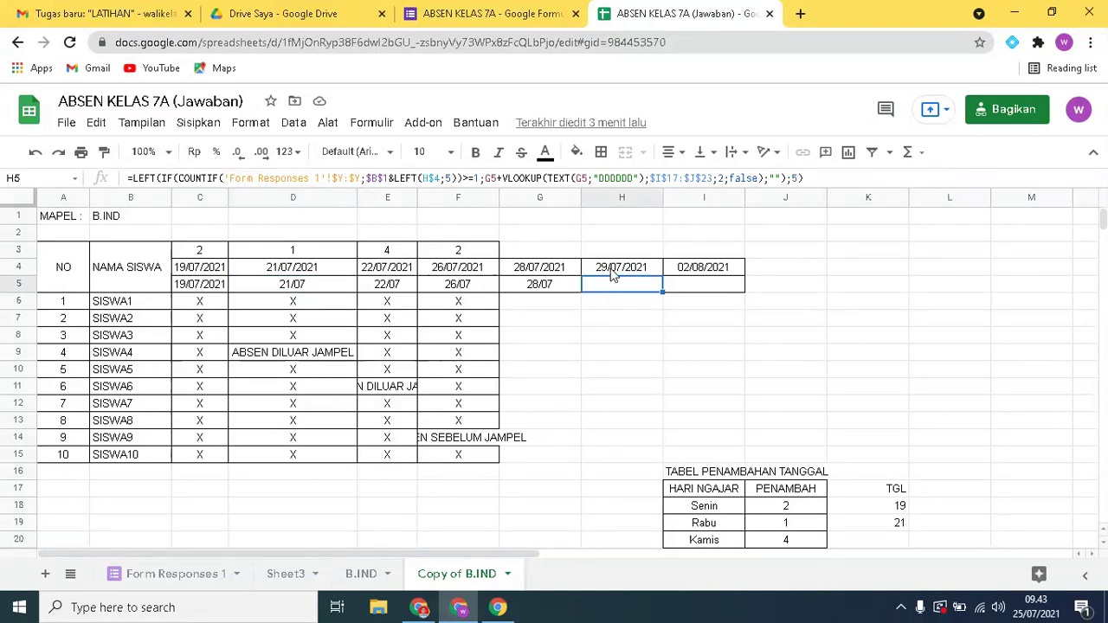
left_click(599, 271)
left_click(603, 292)
left_click(607, 316)
left_click(615, 291)
left_click(294, 288)
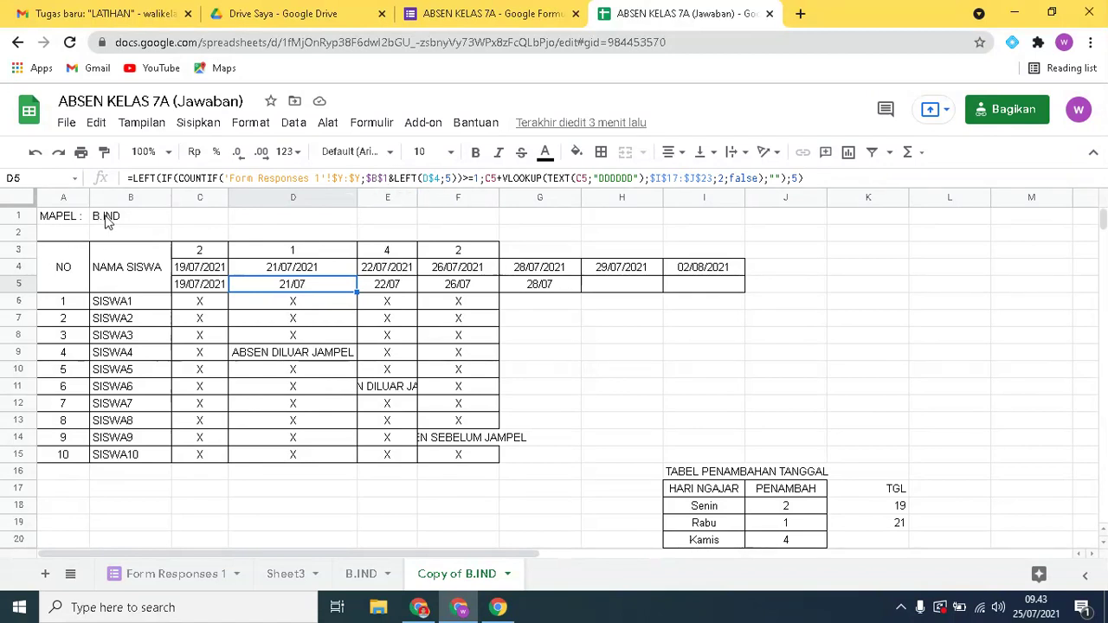
Step: Examine how the D5 formula uses the date in D4, the start date in C5 and the TABEL PENAMBAHAN TANGGAL lookup
left_click(318, 271)
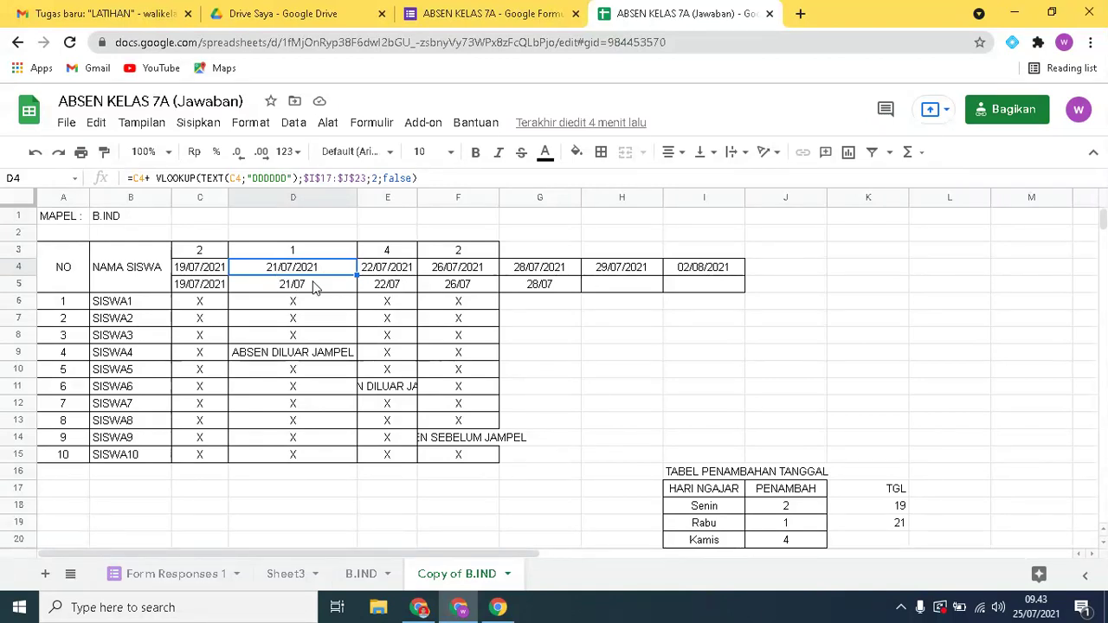
left_click(313, 288)
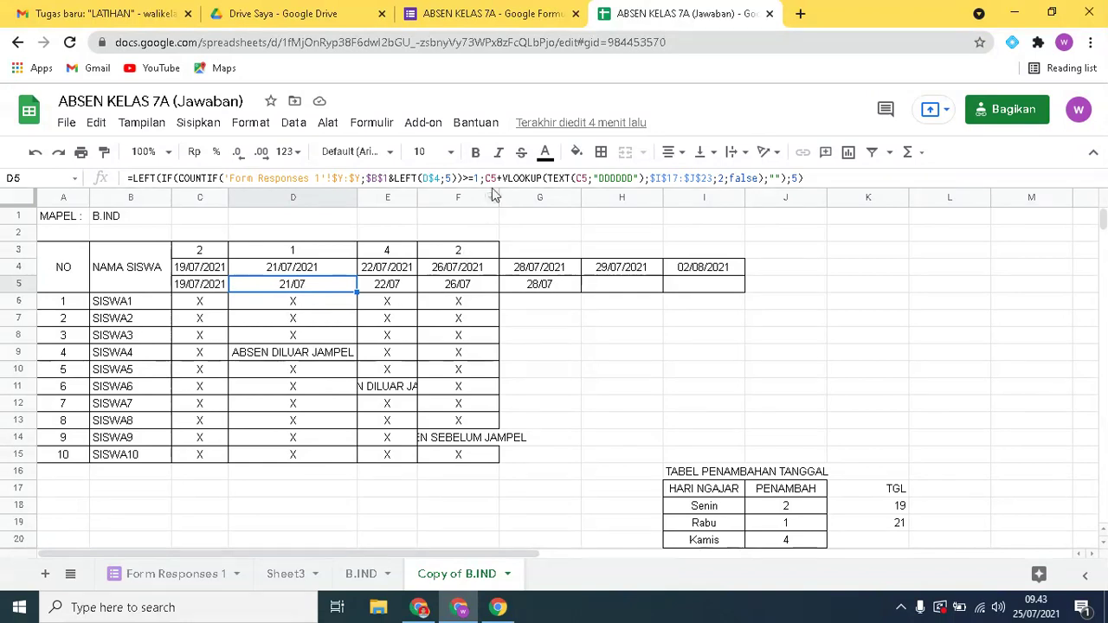
left_click(185, 288)
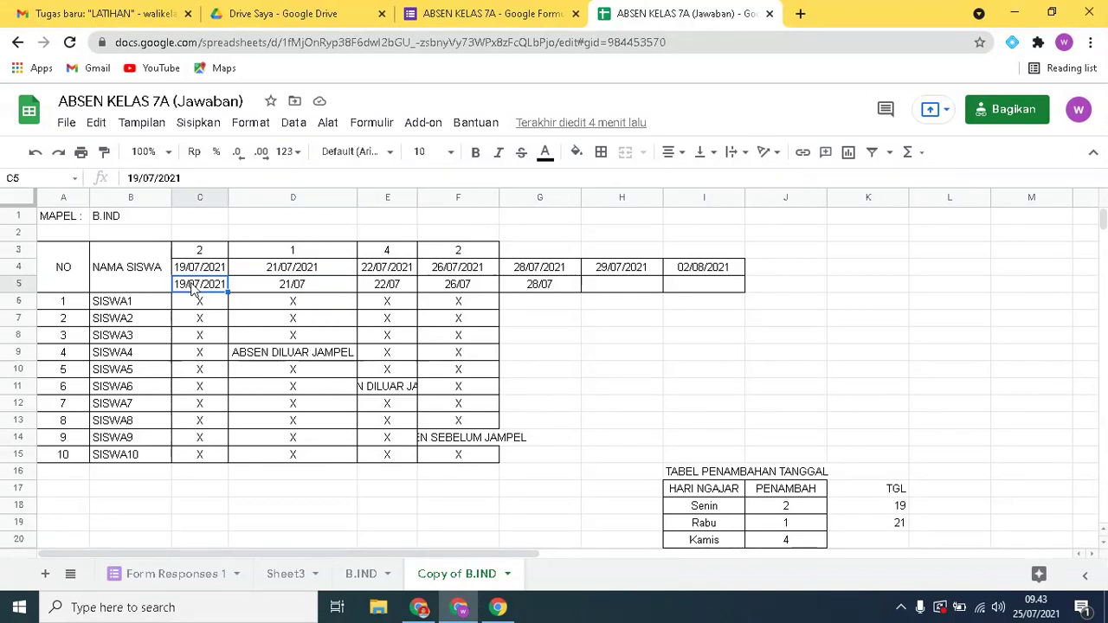
left_click(244, 288)
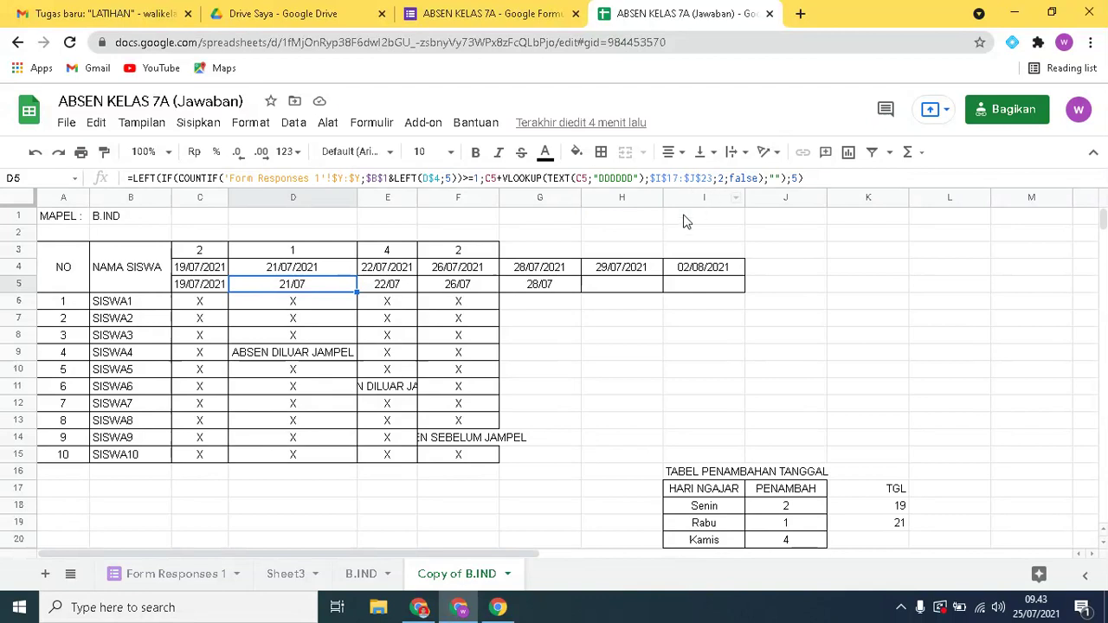
left_click(219, 291)
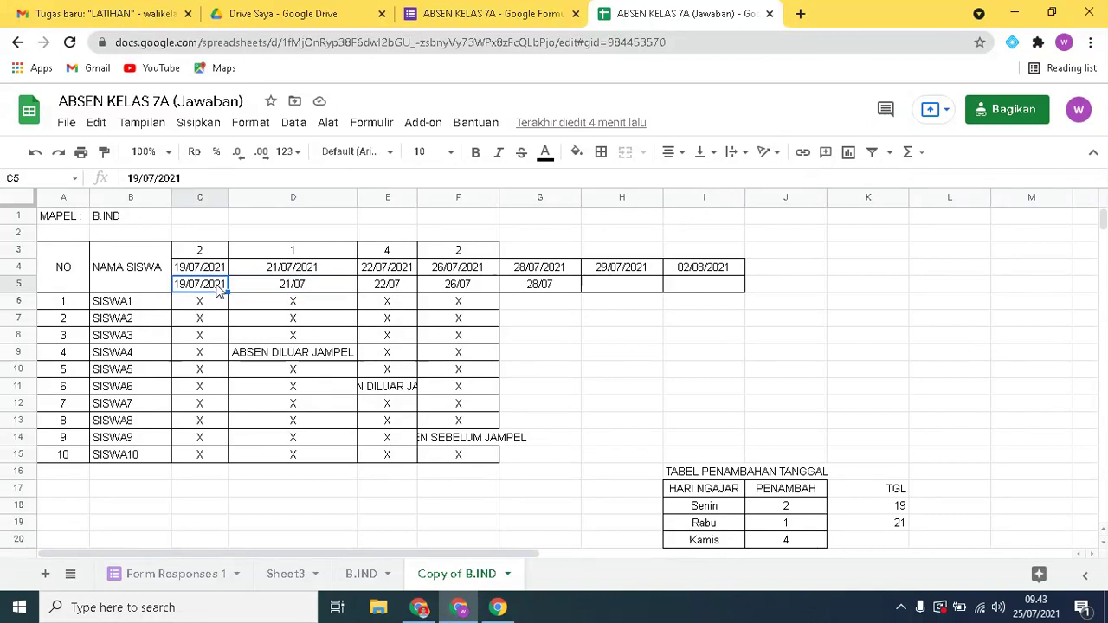
left_click(250, 293)
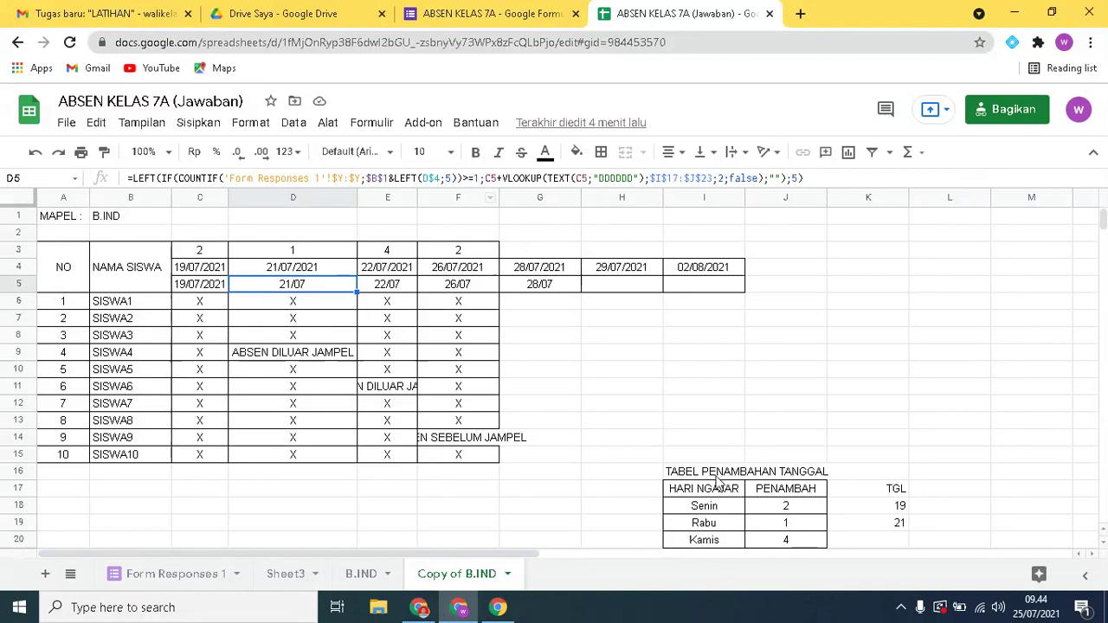
left_click(210, 287)
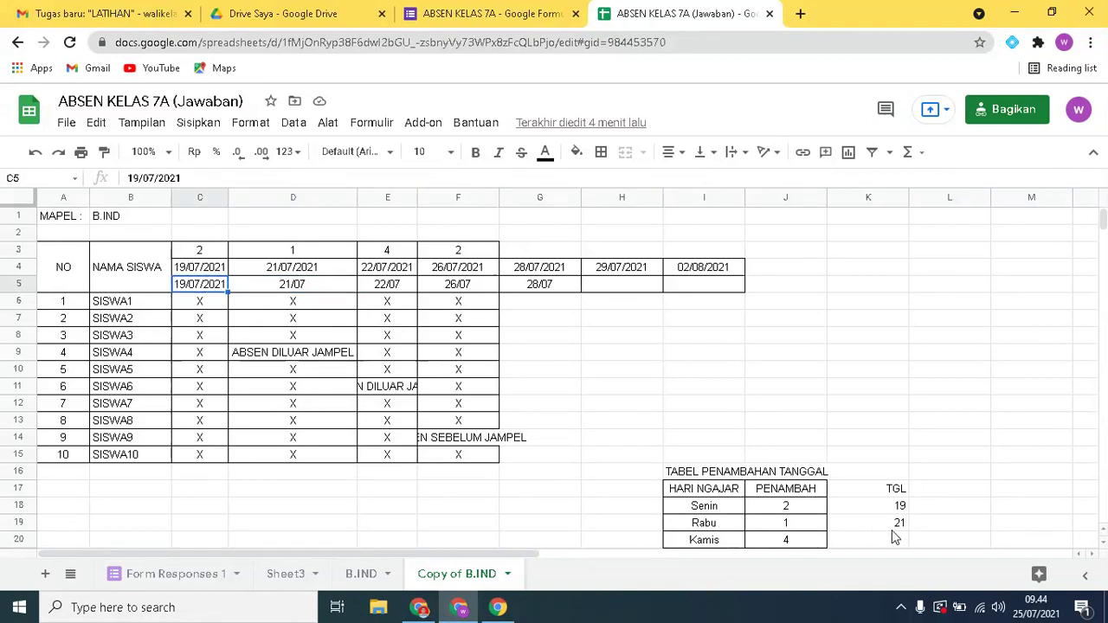
left_click(302, 289)
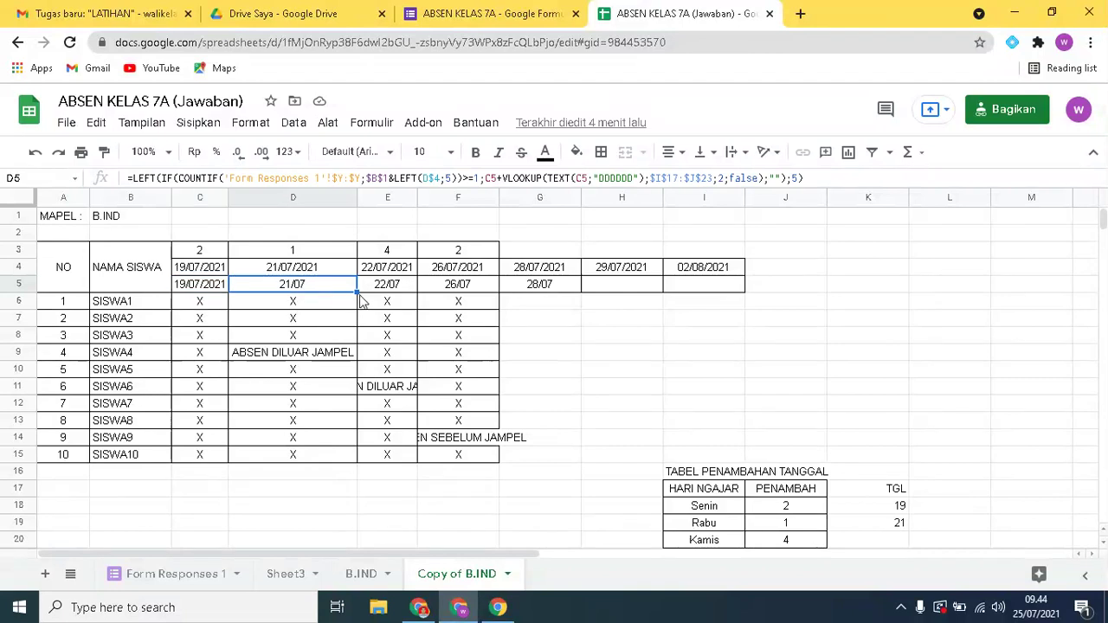
Step: Fill the conditional date formula from D5 across row 5 through J5
left_click_drag(355, 293, 747, 291)
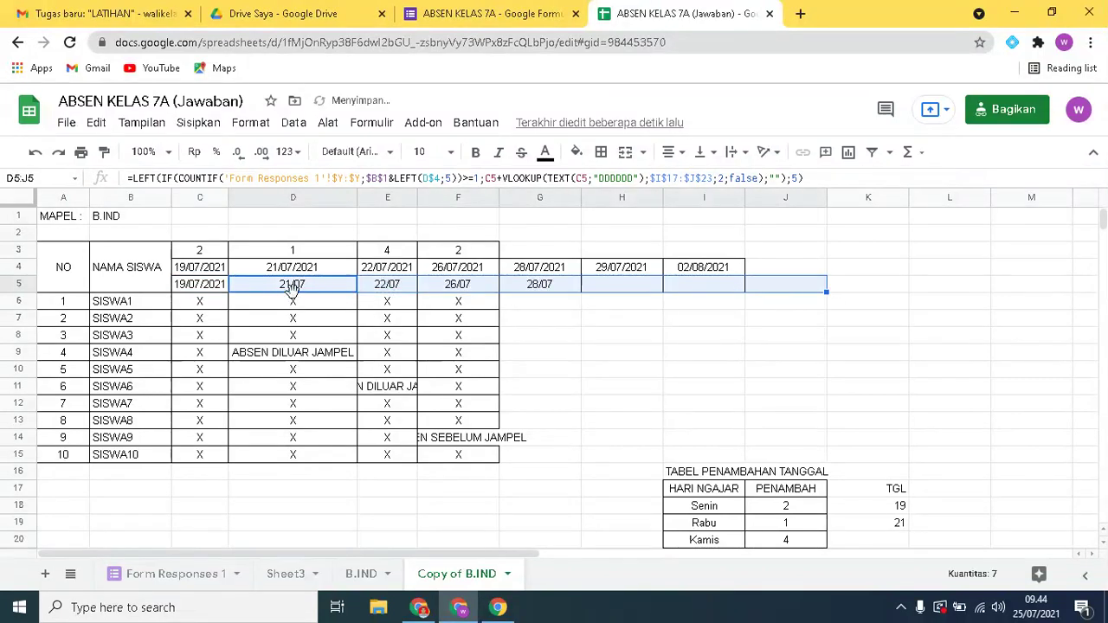
left_click(285, 309)
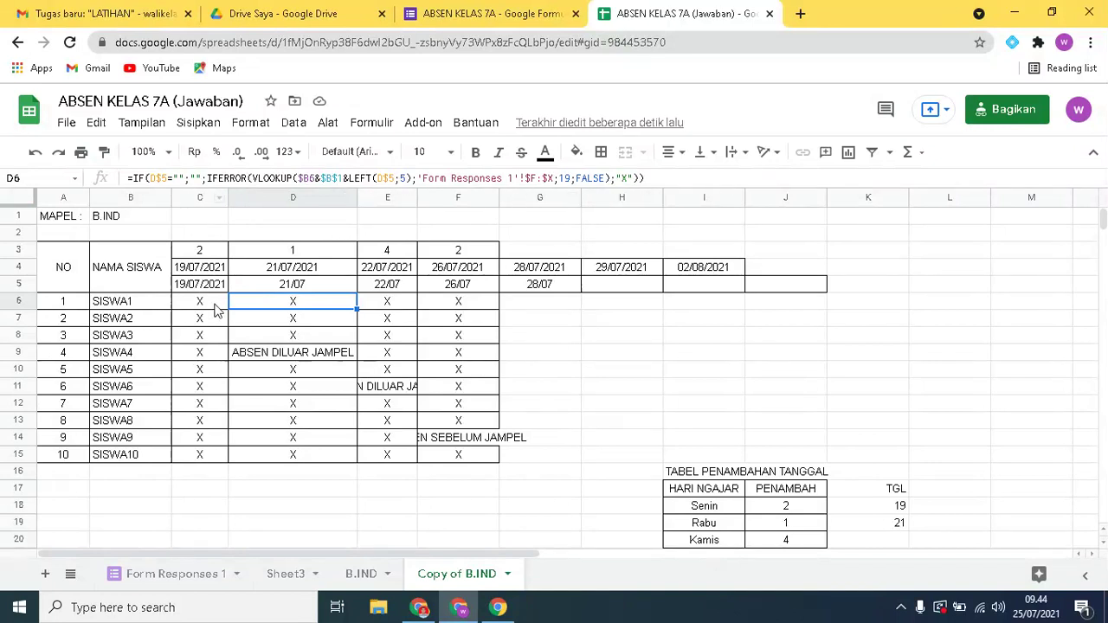
left_click(271, 286)
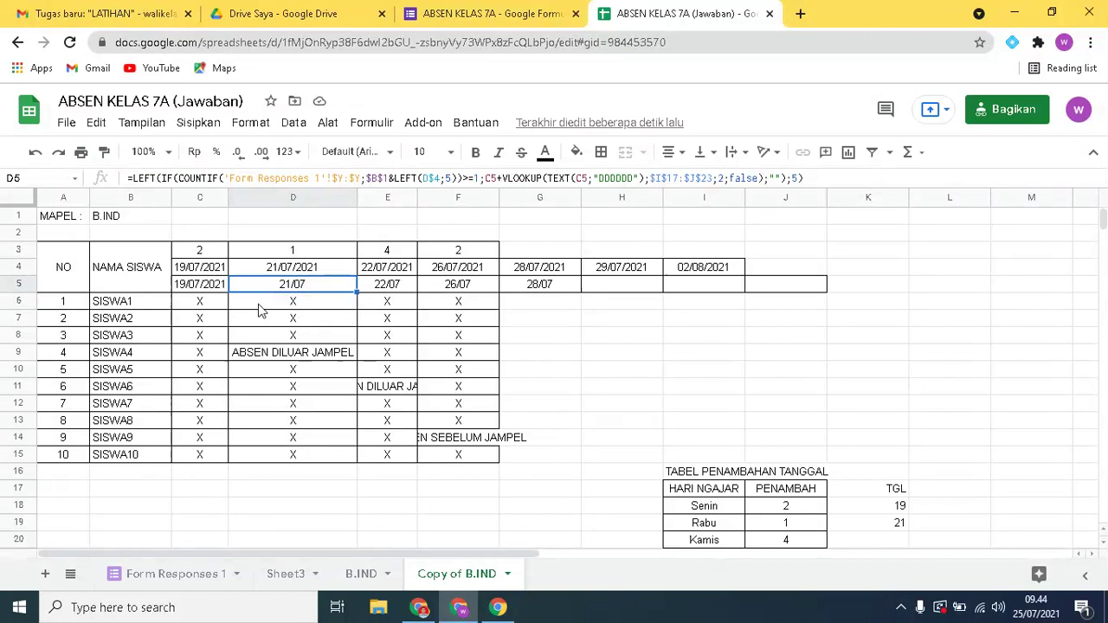
left_click(618, 291)
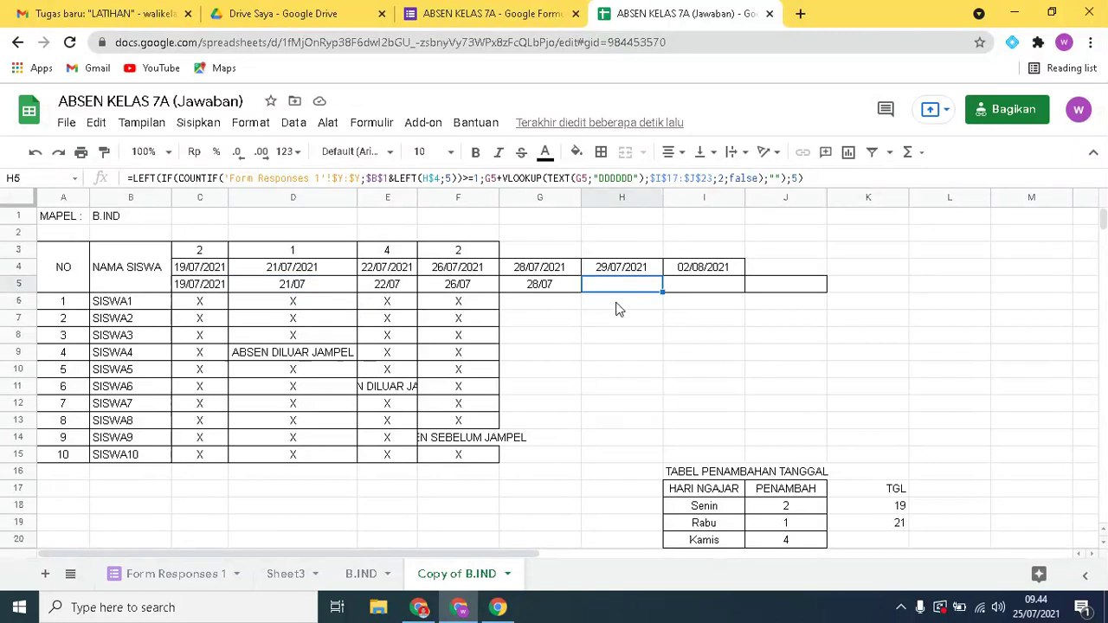
left_click(615, 305)
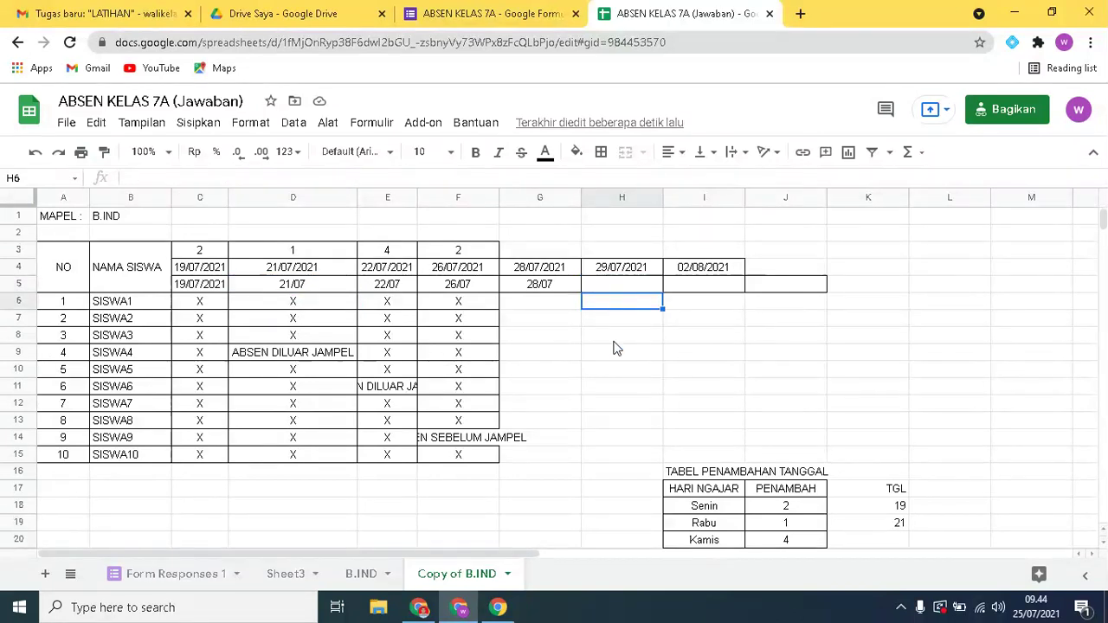
Step: Examine the attendance lookup formula in D6 and the student name in B6 that it references
left_click(309, 303)
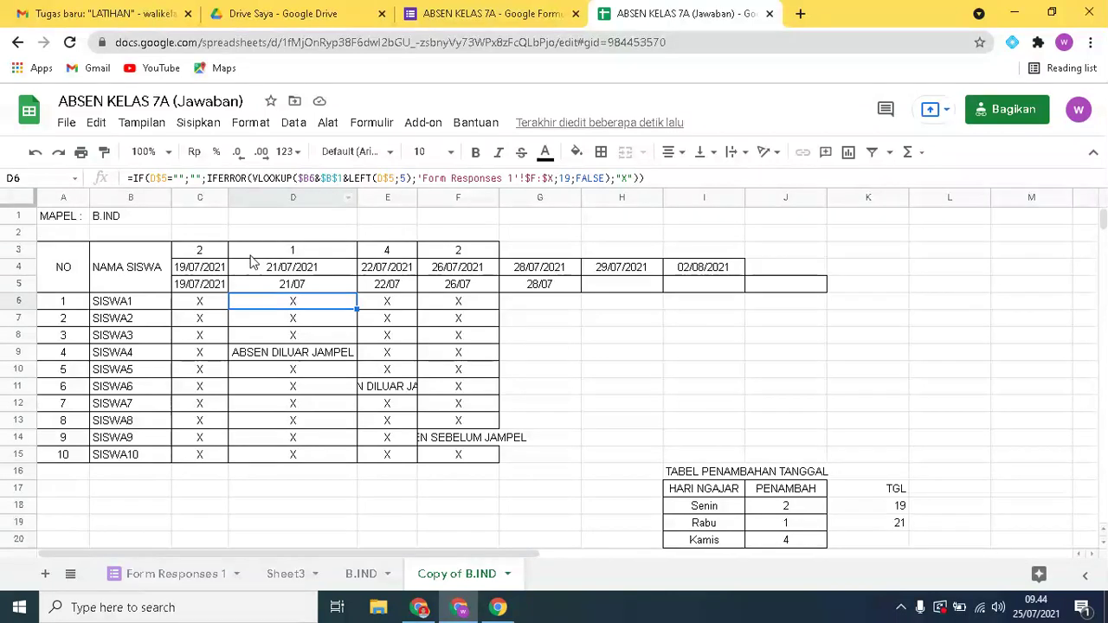
left_click(123, 305)
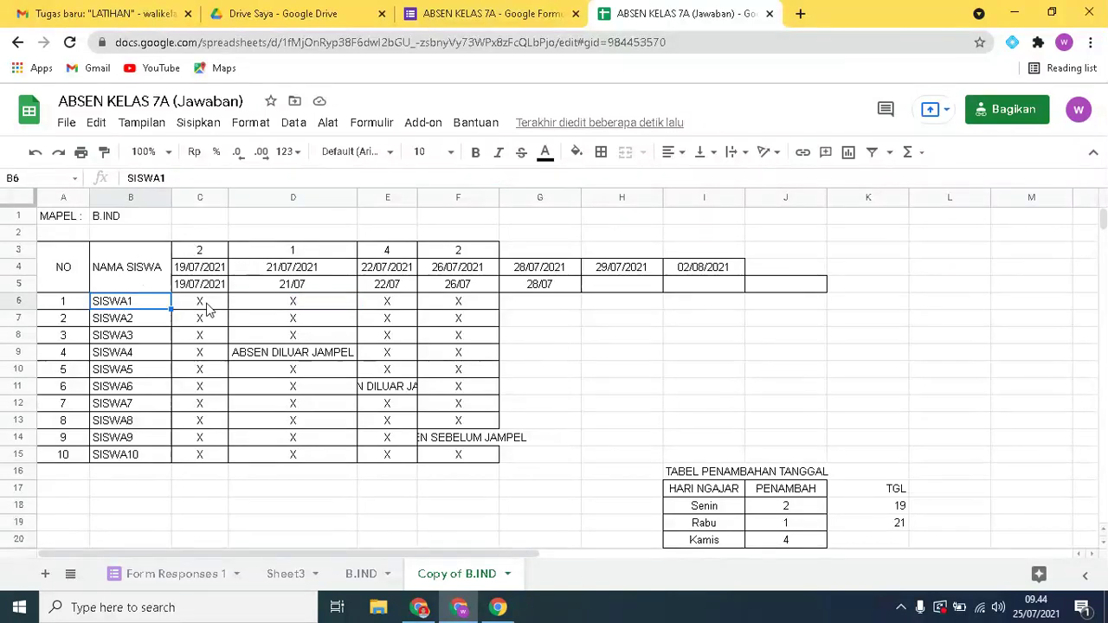
left_click(255, 307)
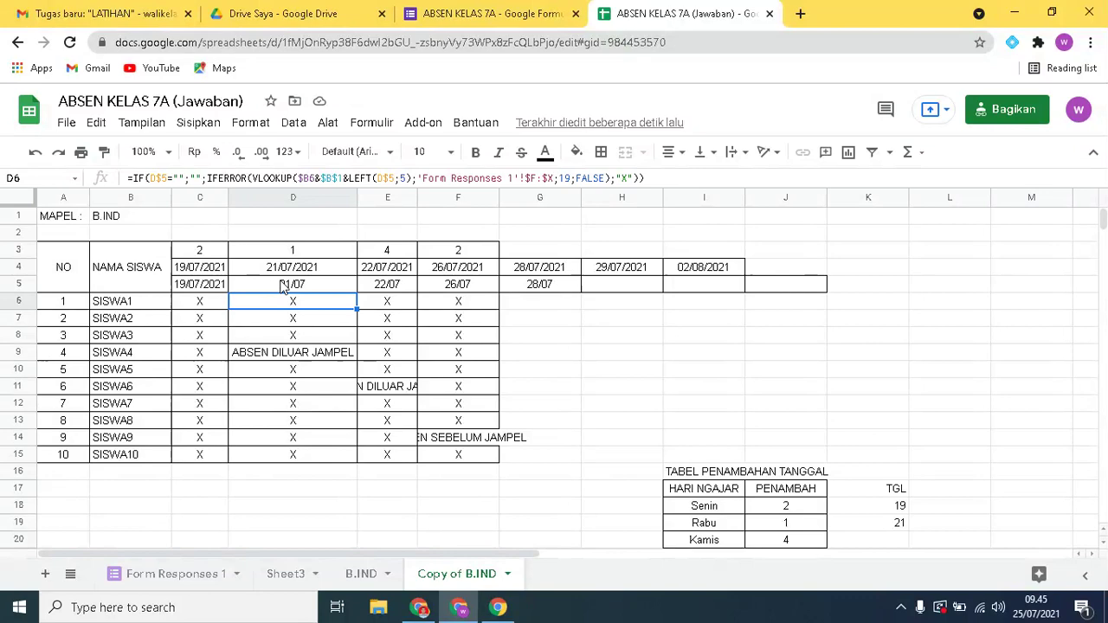
Step: Review the KET. ABSEN JADI formula in X1 and the attendance statuses below it in Form Responses 1
left_click(148, 580)
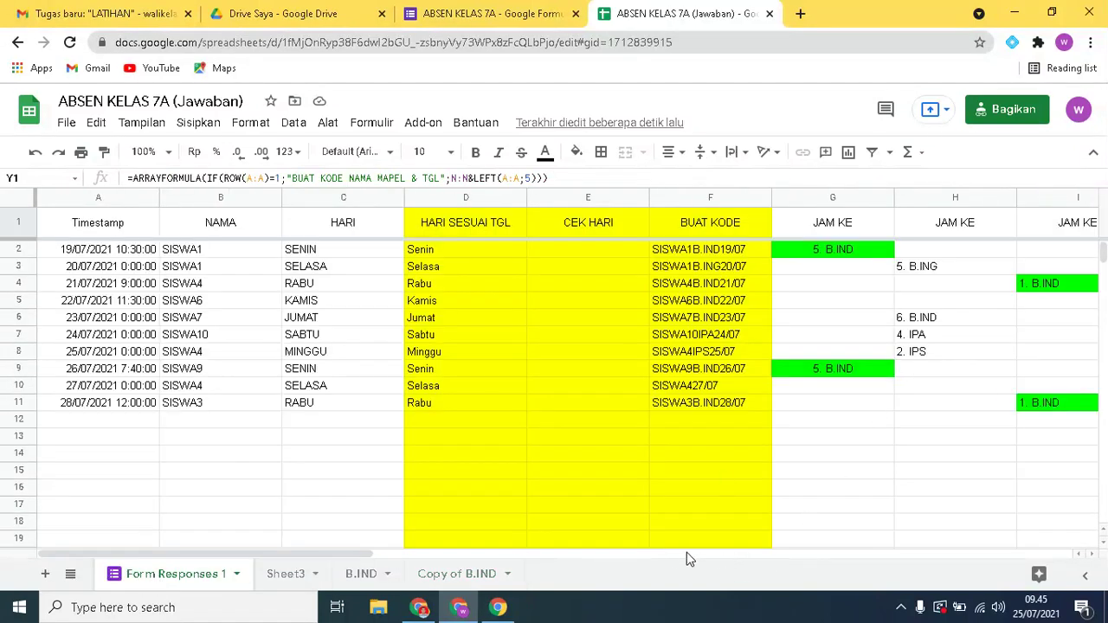
left_click_drag(299, 552, 1063, 559)
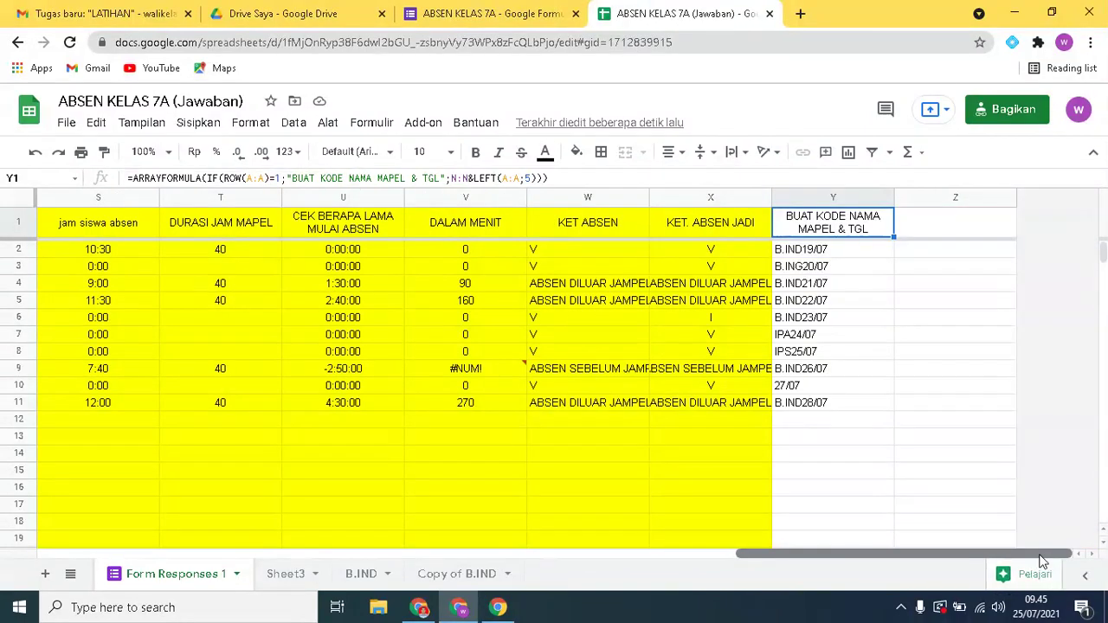
left_click(708, 227)
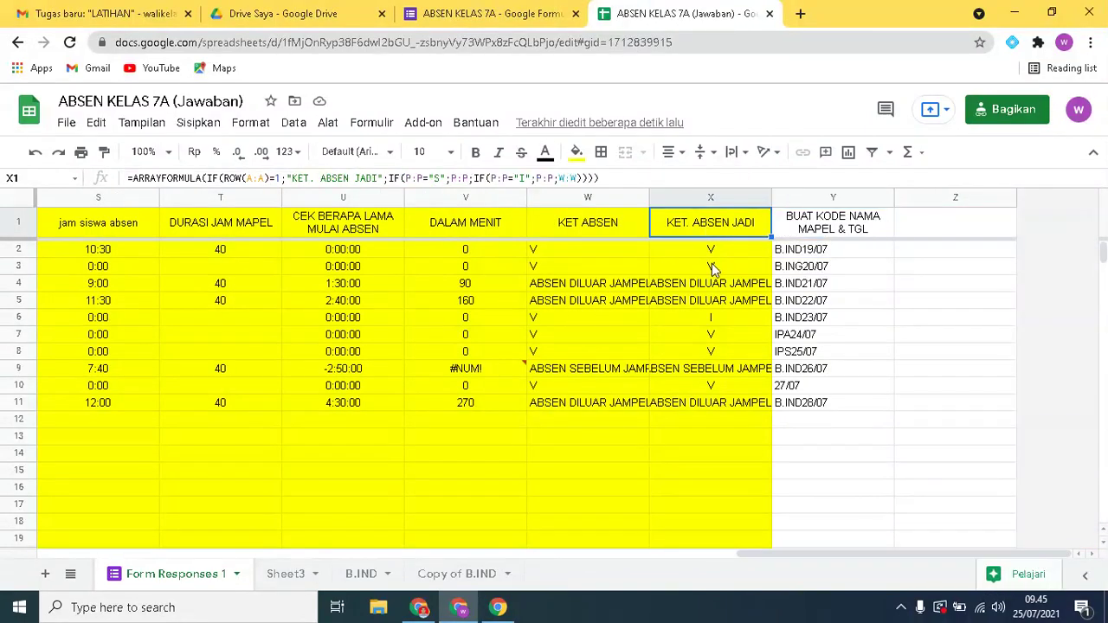
left_click(712, 266)
left_click(720, 301)
left_click(727, 333)
left_click(716, 373)
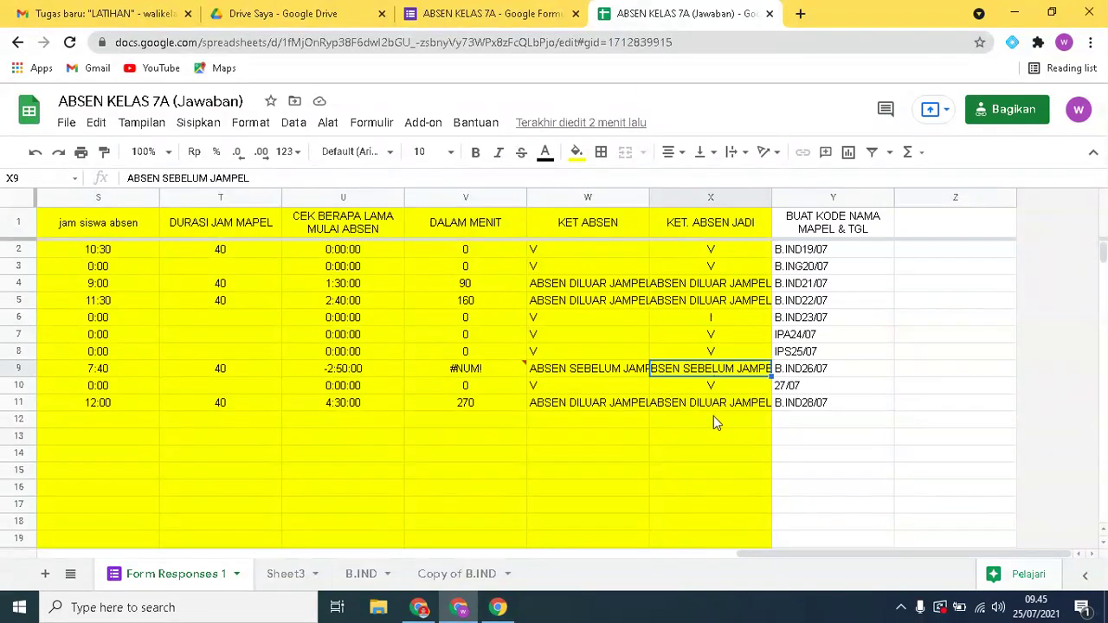
left_click(724, 406)
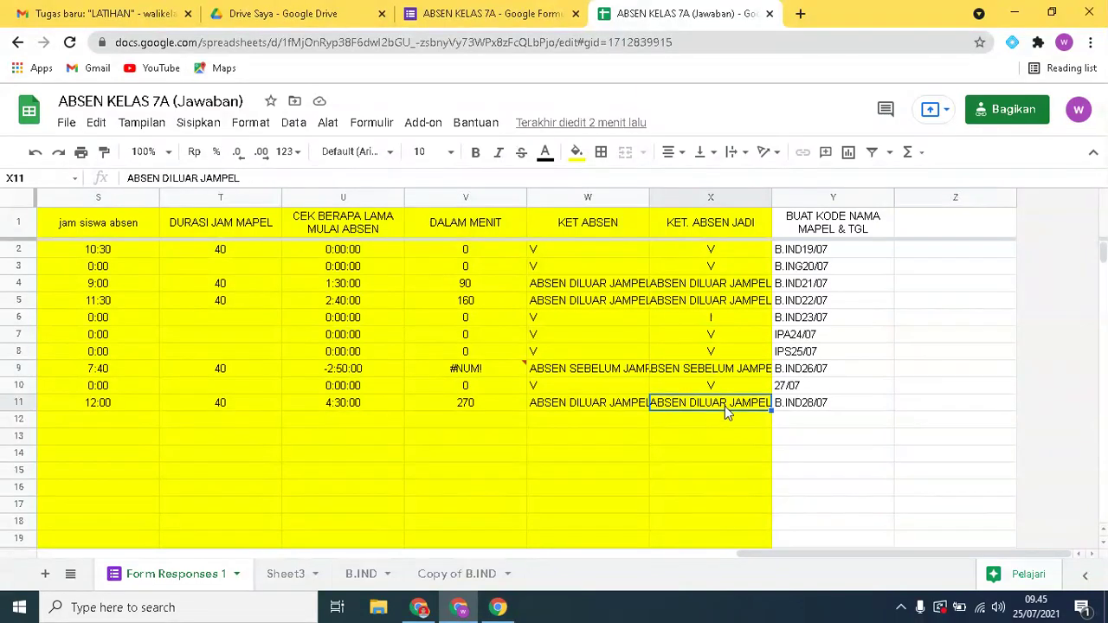
left_click(717, 251)
Step: Compare the D6 attendance formula on Copy of B.IND with the date formulas in D4 and D5
left_click(448, 576)
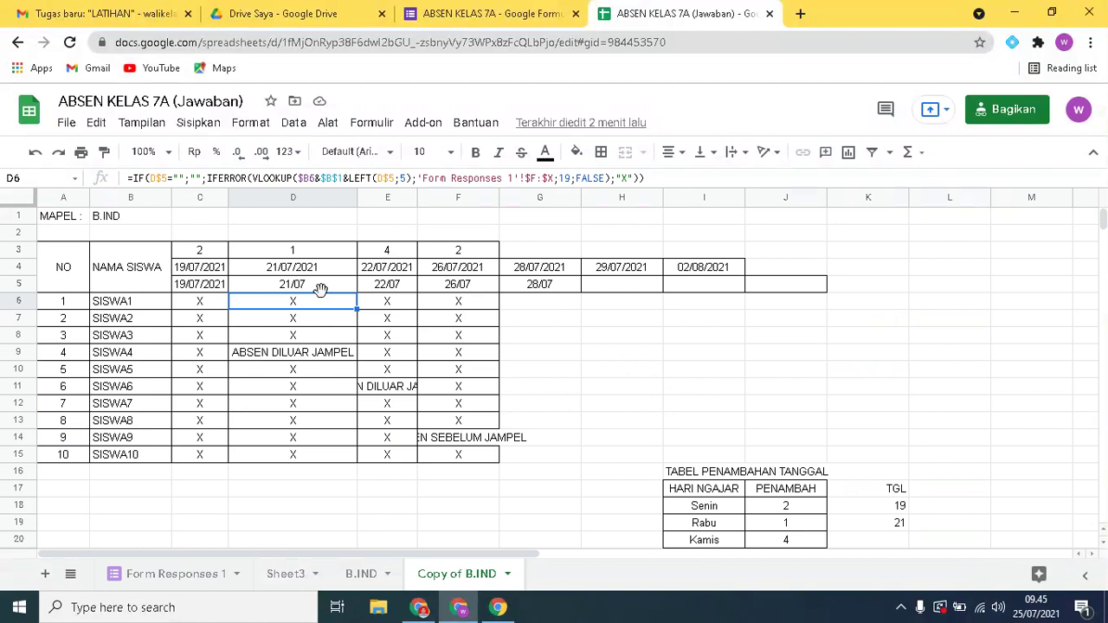
left_click(323, 290)
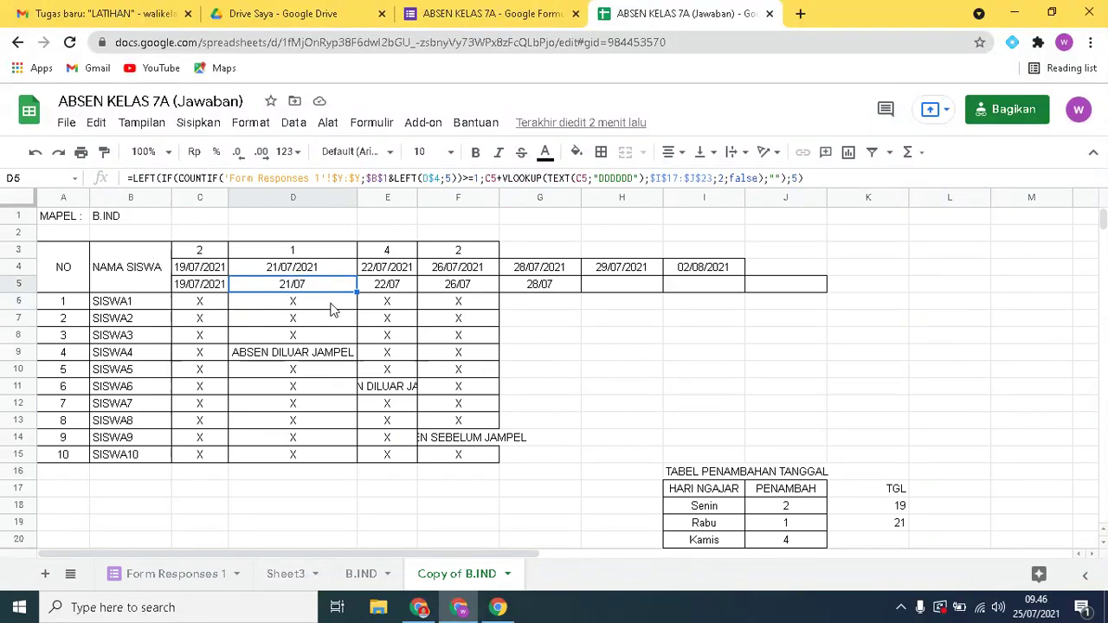
left_click(330, 308)
left_click(323, 286)
left_click(289, 271)
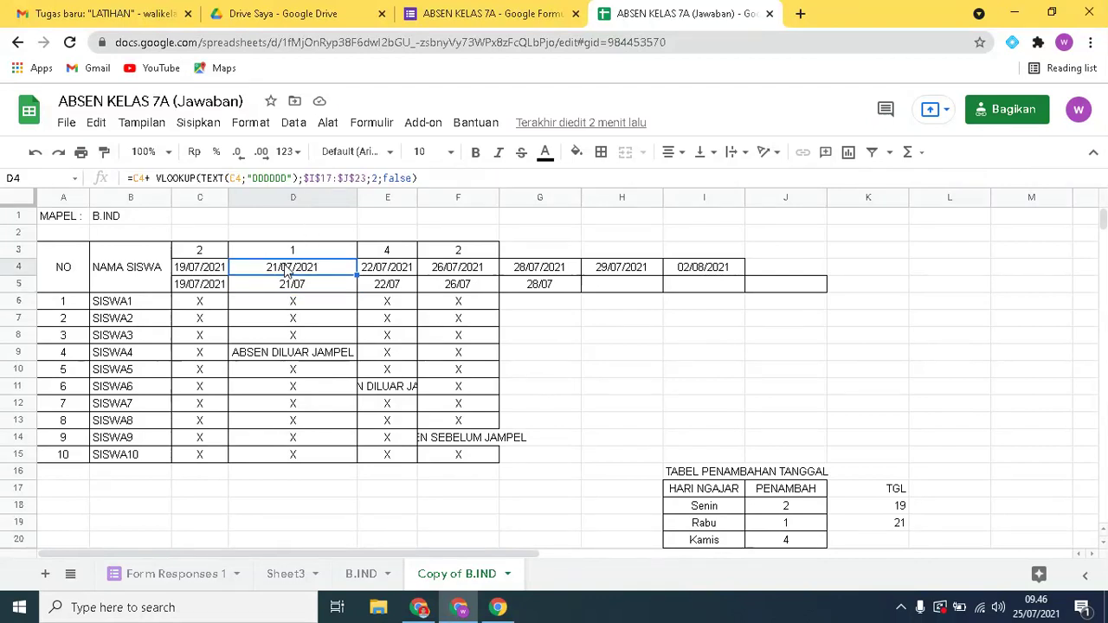
left_click(282, 289)
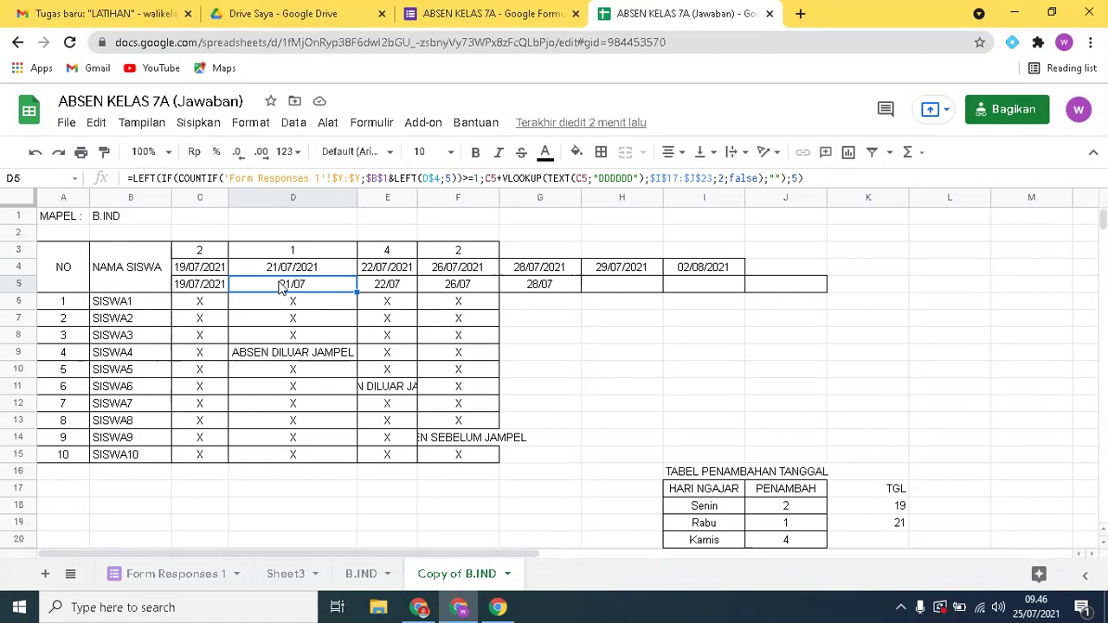
left_click(277, 309)
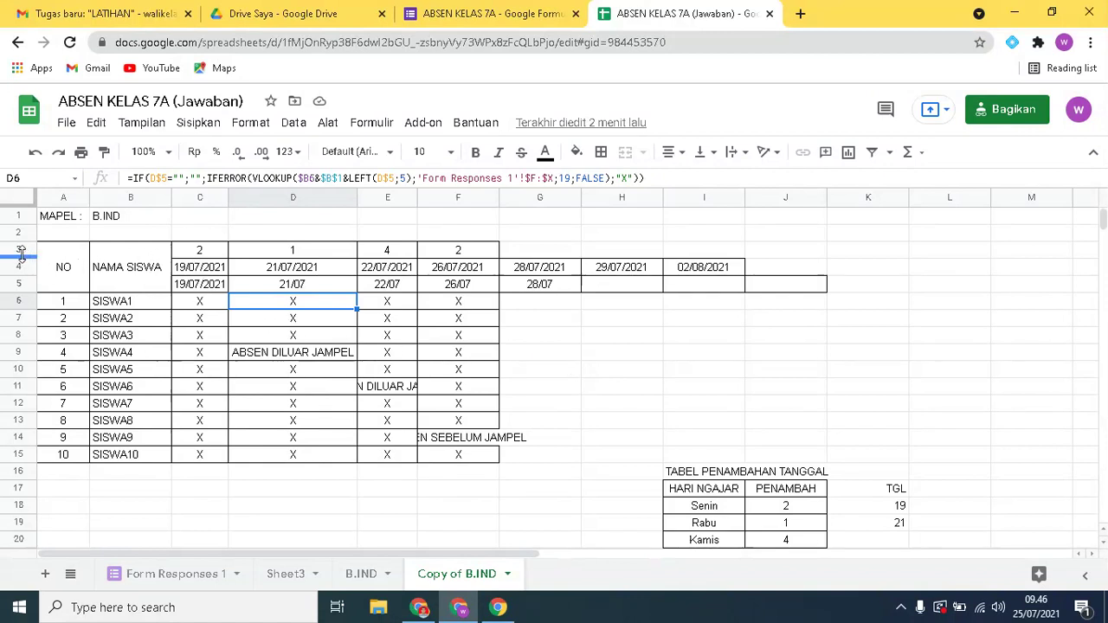
Step: Hide helper rows 3 and 4 on the Copy of B.IND sheet
left_click_drag(19, 251, 26, 271)
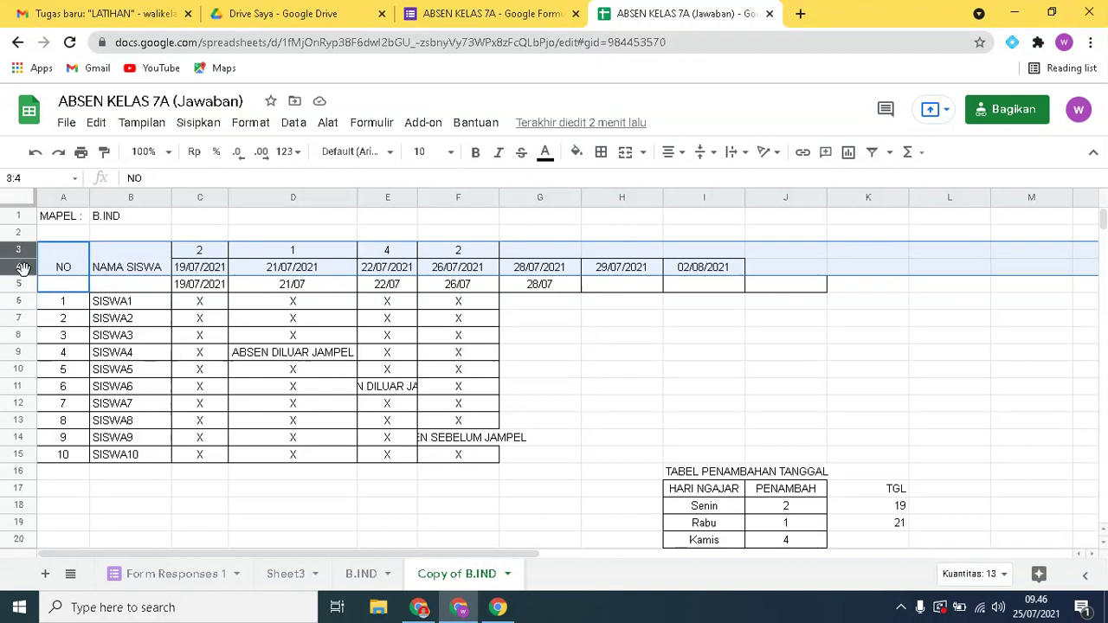
right_click(23, 268)
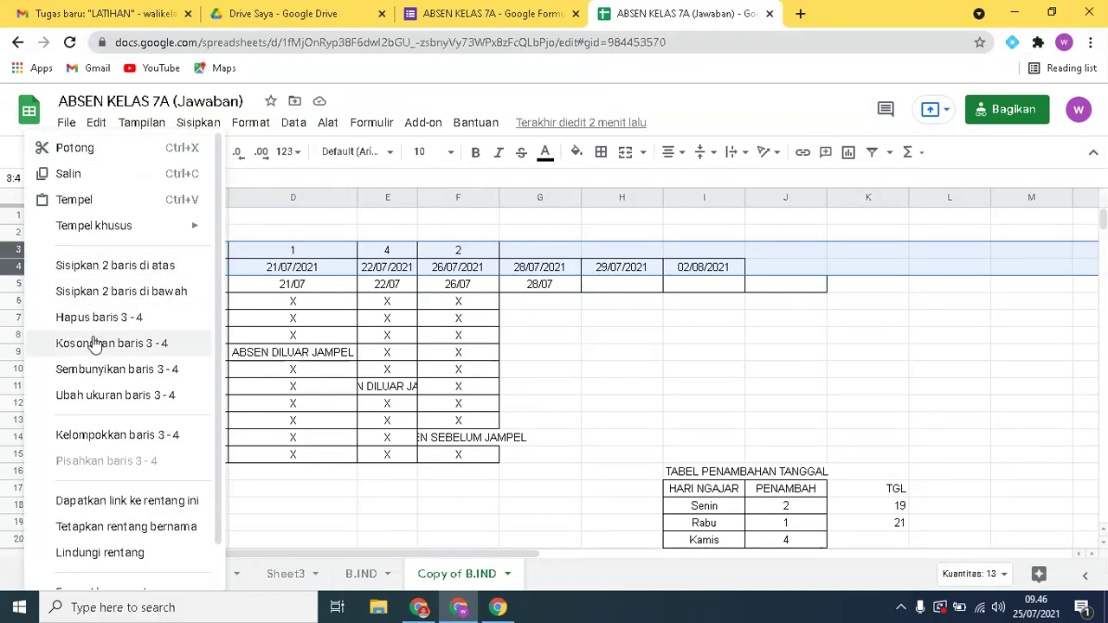
left_click(102, 372)
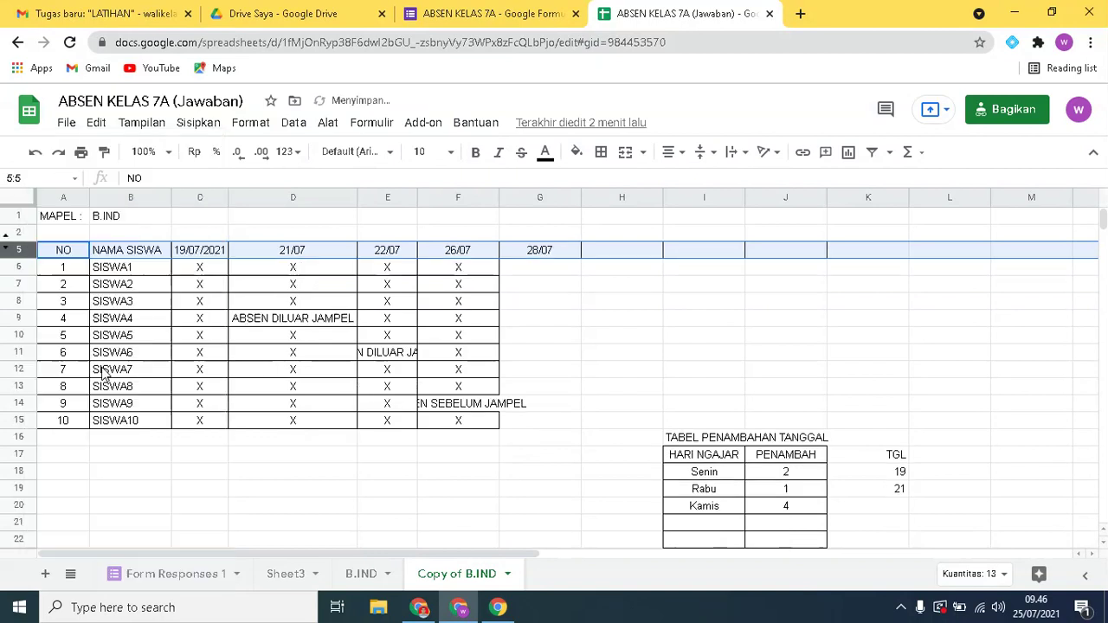
left_click(353, 270)
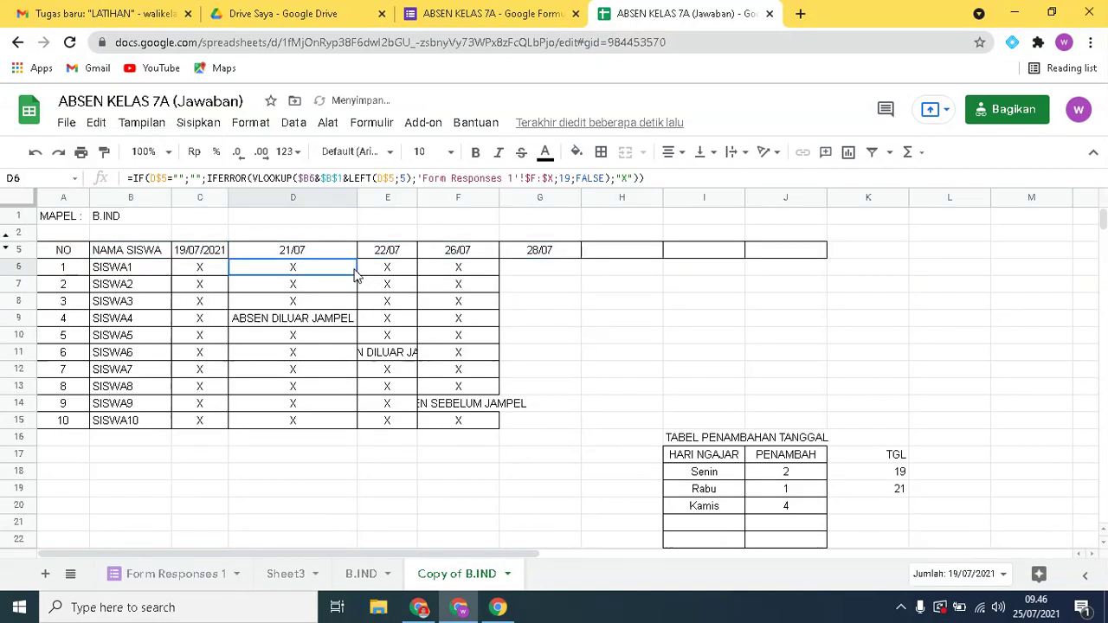
Step: Extend the attendance formula from F6 into the 28/07 column, filling G6 through G15
left_click(543, 272)
left_click(551, 254)
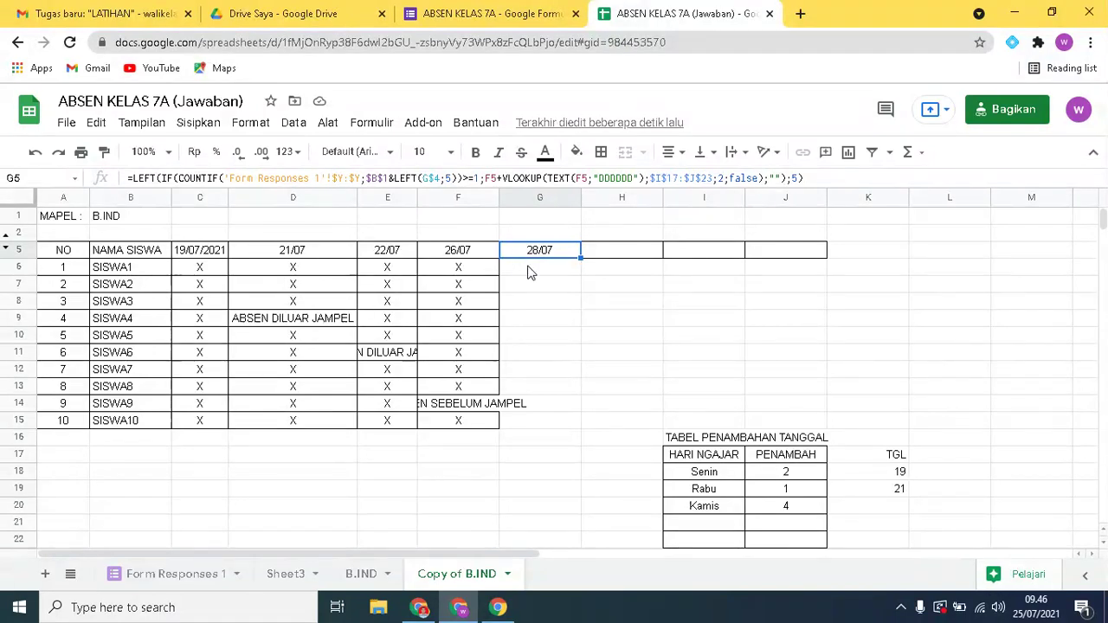
left_click(464, 270)
left_click_drag(500, 273, 585, 428)
left_click(573, 271)
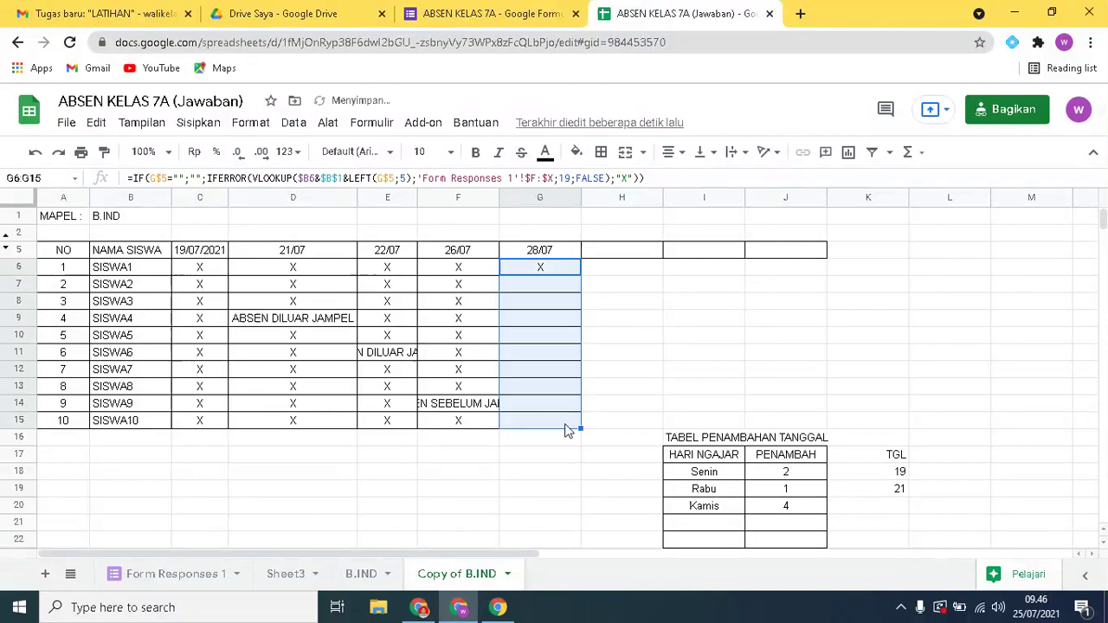
Step: Check the SISWA3 entry in G8 against the row 11 timestamp and KET. ABSEN JADI status in Form Responses 1
left_click(548, 307)
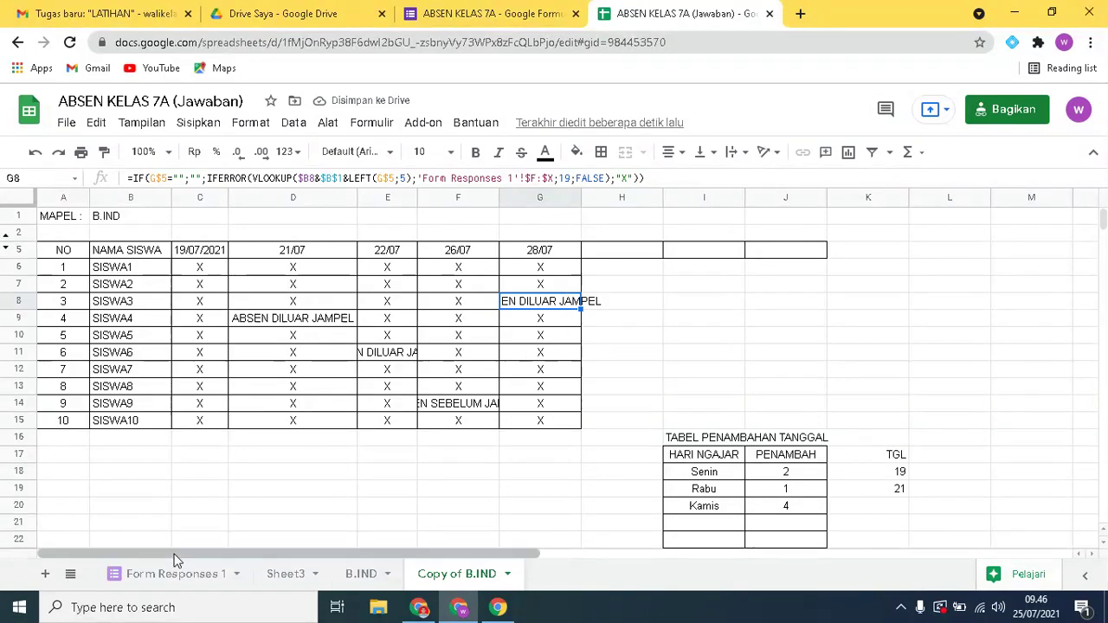
left_click(160, 577)
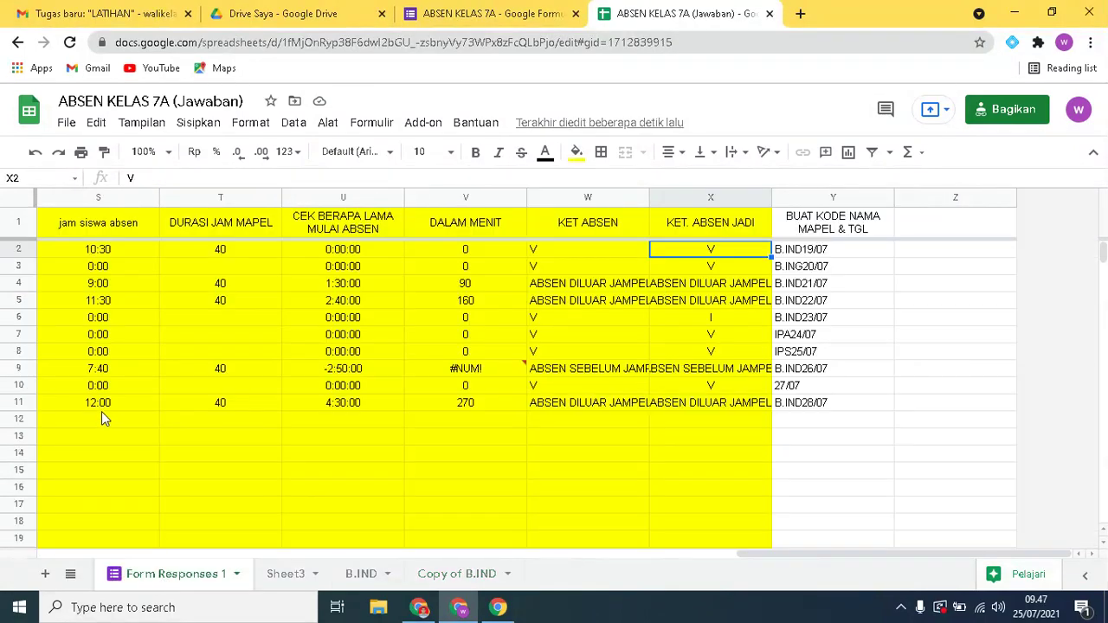
left_click_drag(796, 555, 17, 472)
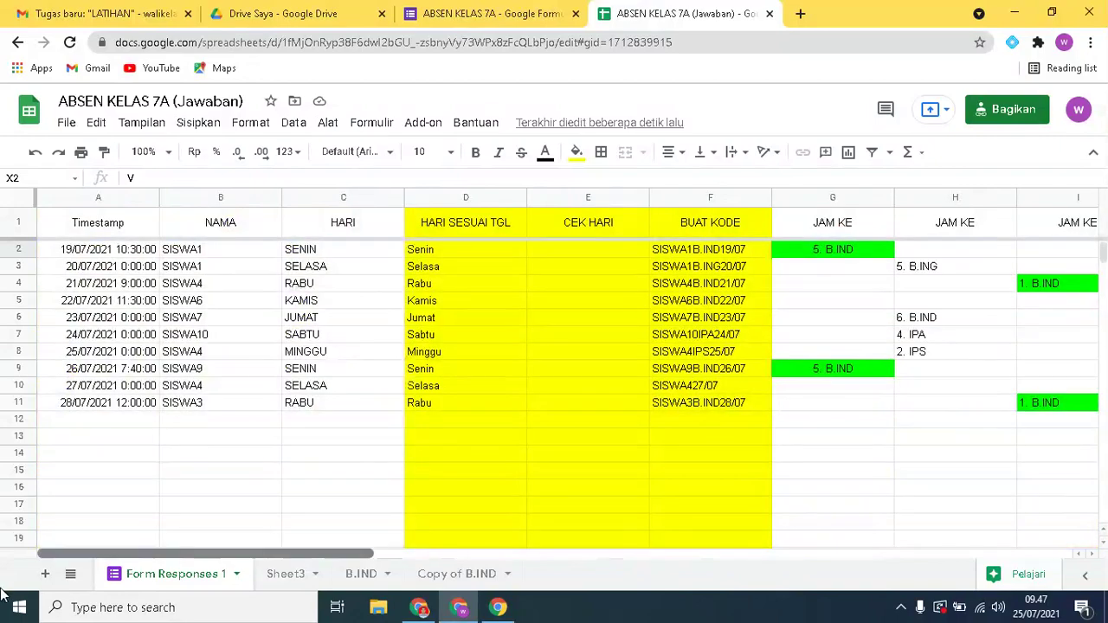
left_click(76, 405)
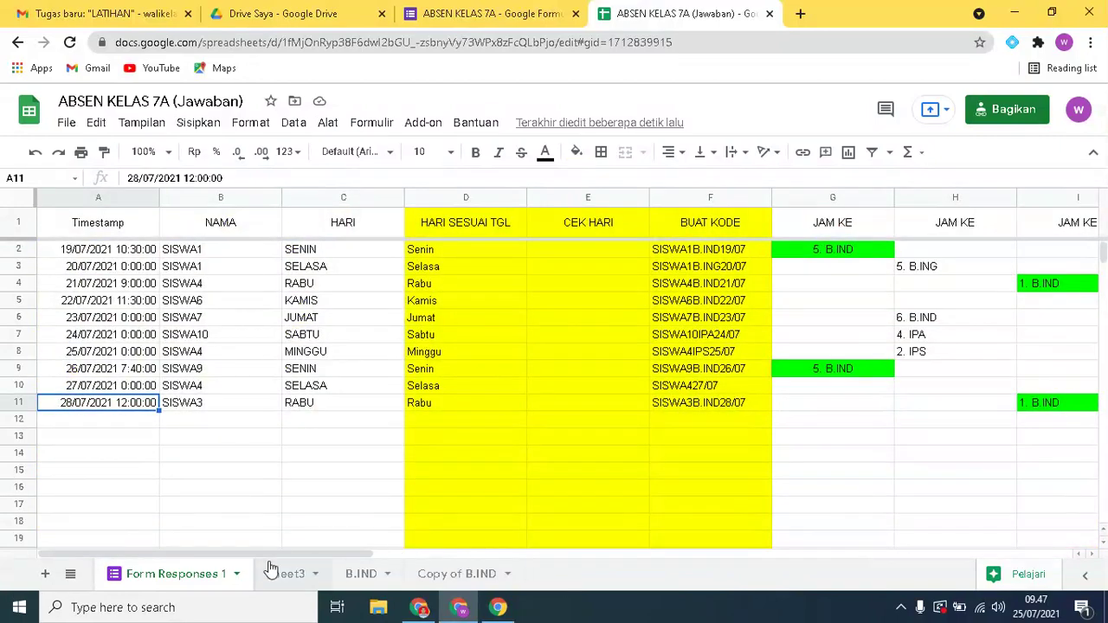
left_click_drag(267, 554, 983, 561)
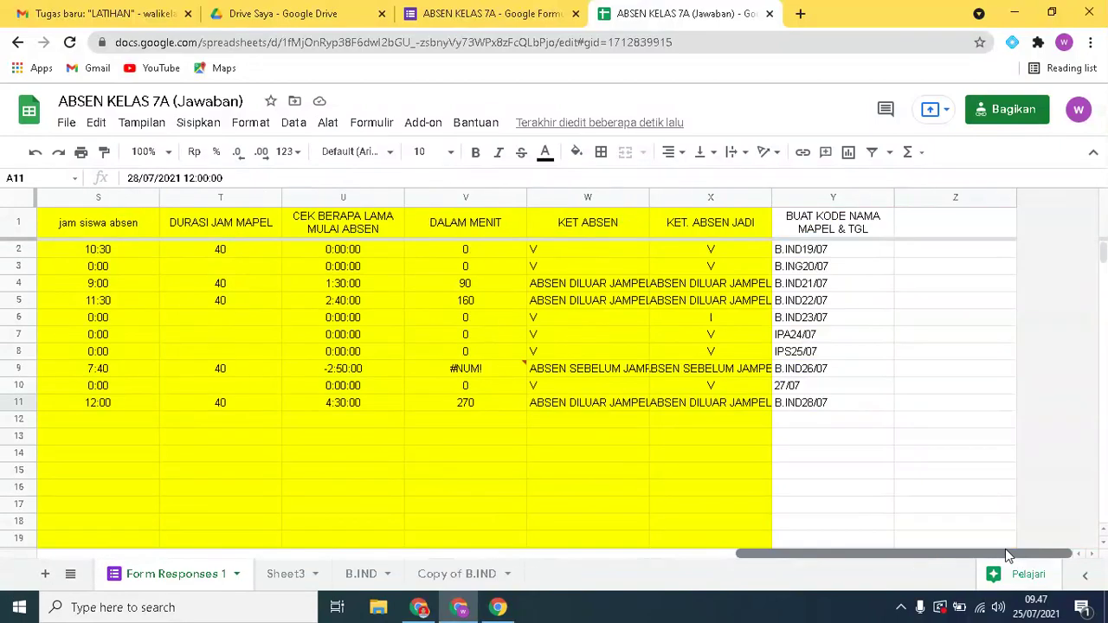
left_click(719, 406)
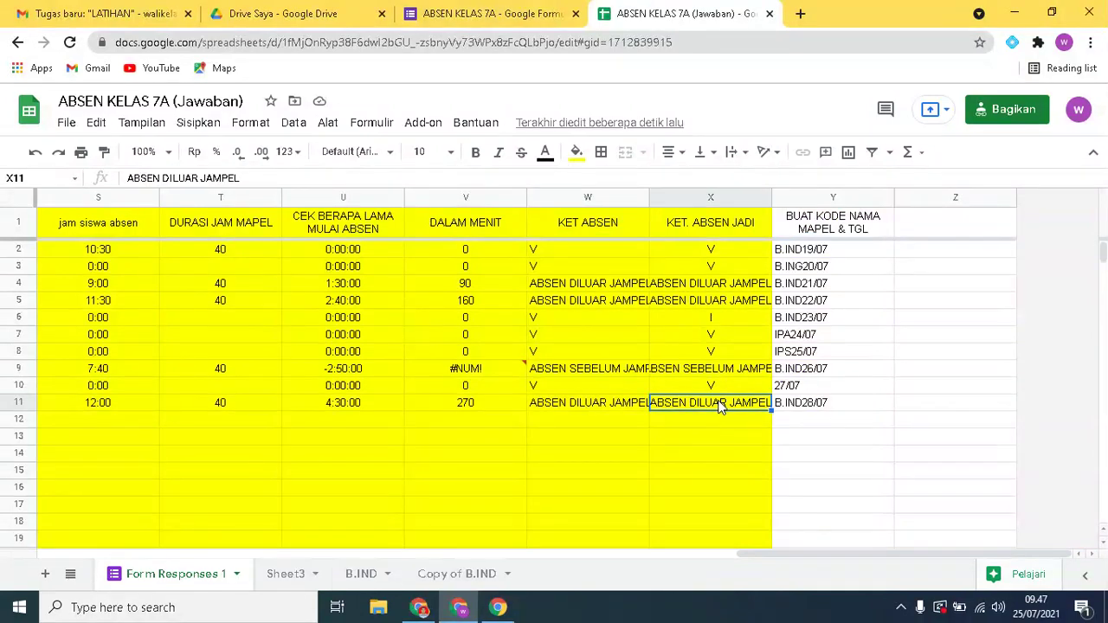
Step: Return to the Copy of B.IND sheet, and switch to the Salinan ABSEN KELAS 7A (Jawaban) spreadsheet
left_click(438, 579)
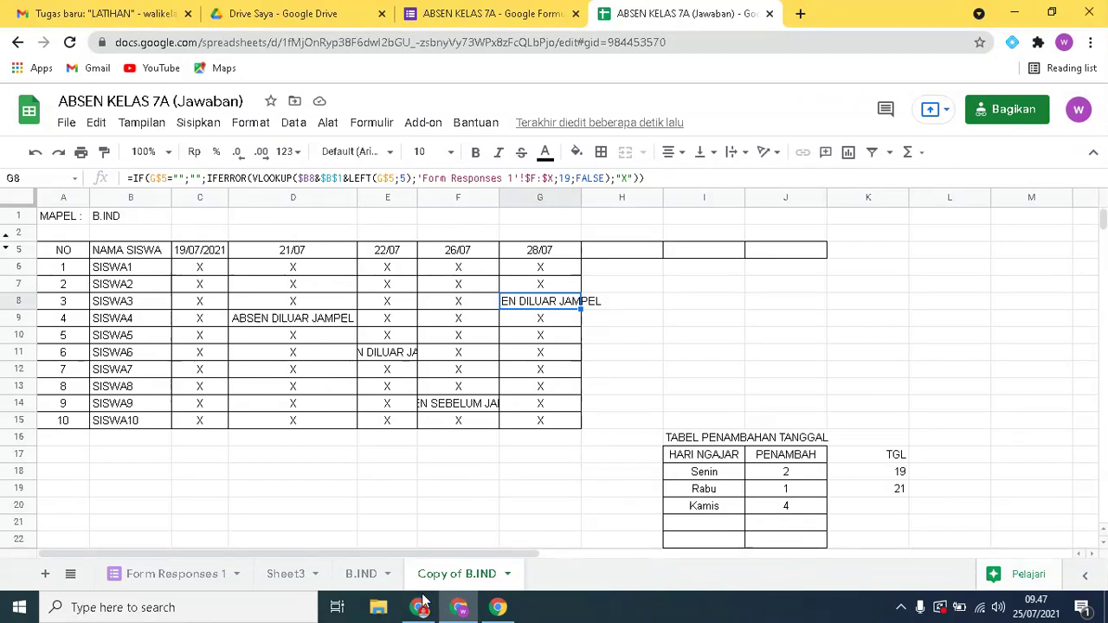
mouse_move(419, 612)
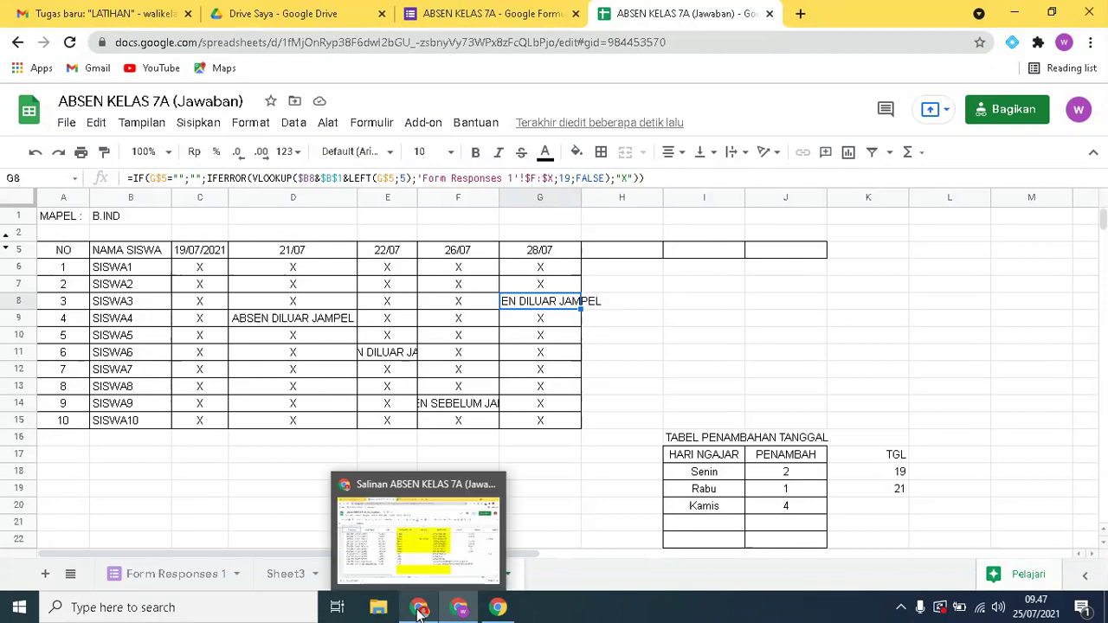
left_click(422, 530)
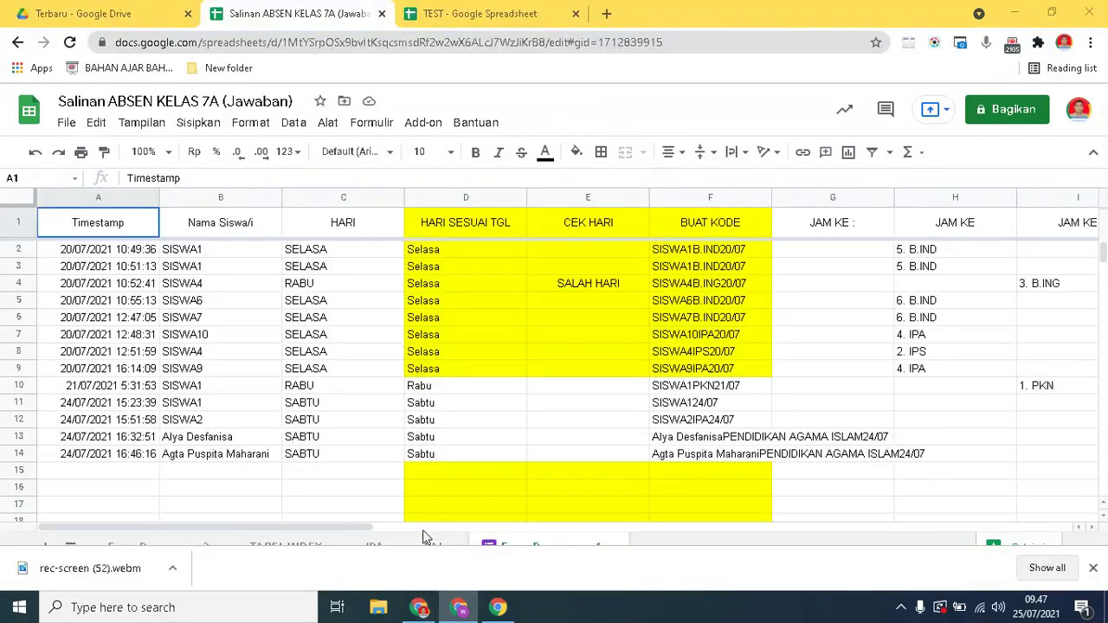